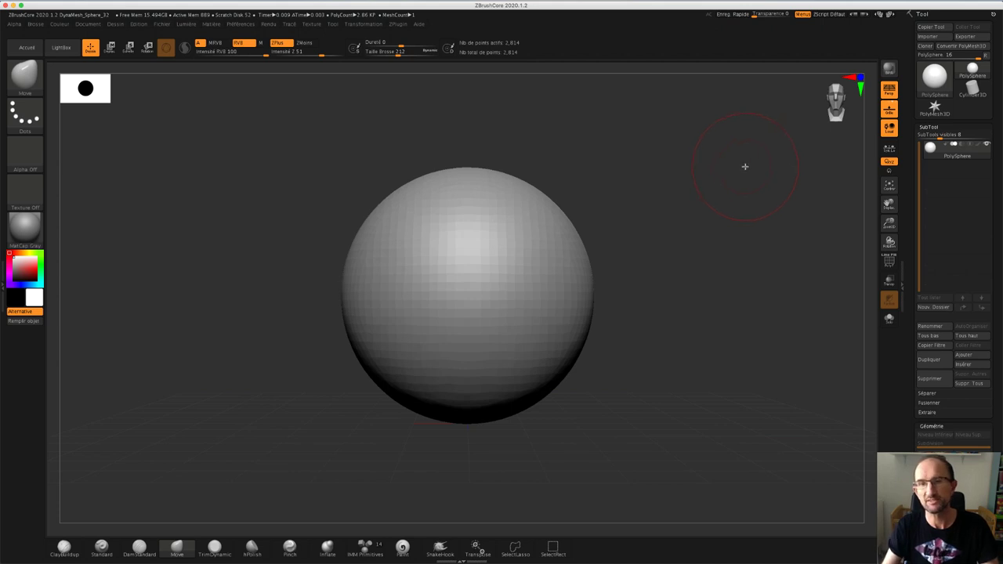
- Load the DemoSoldier project from LightBox's recent projects
click(61, 47)
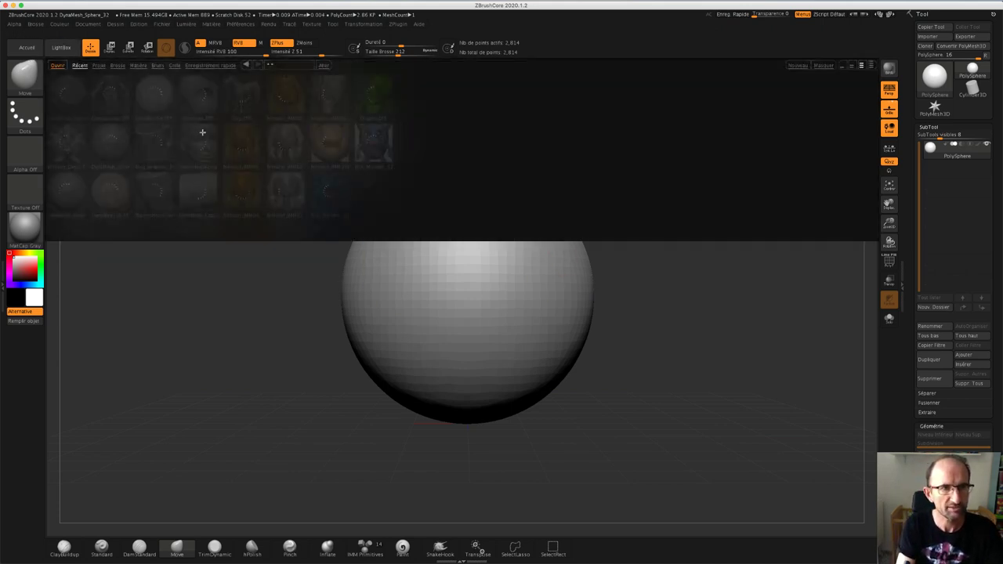
double_click(118, 98)
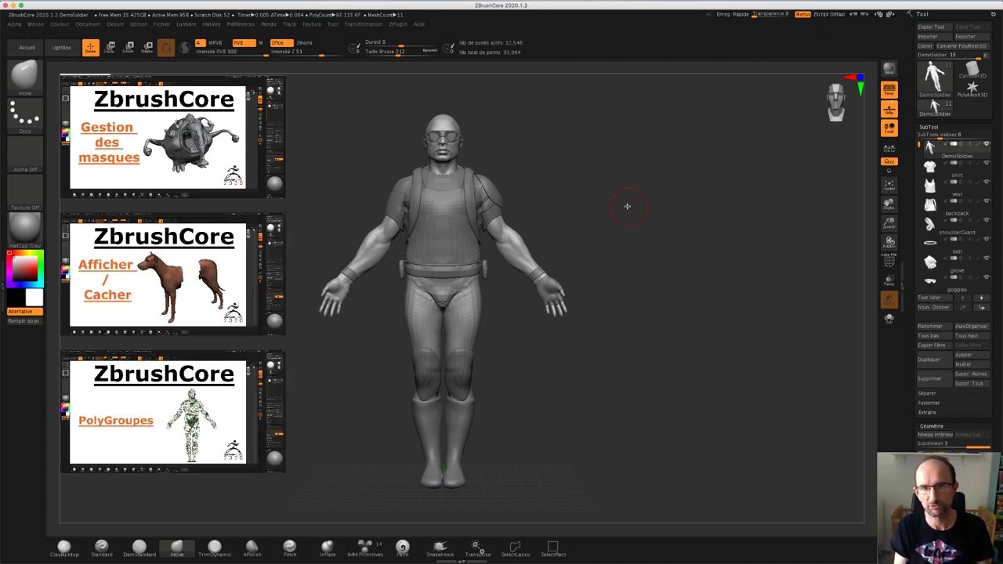
- Show only the soldier's body subtool, orbiting to view its side and back
mouse_move(583, 160)
mouse_down()
mouse_move(564, 163)
mouse_move(596, 150)
mouse_up()
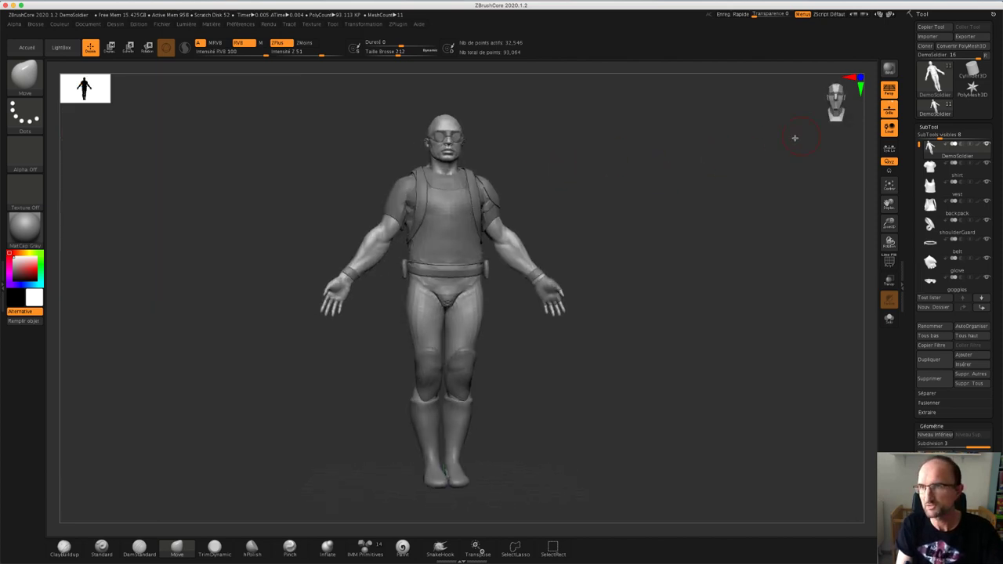
shift+click(986, 147)
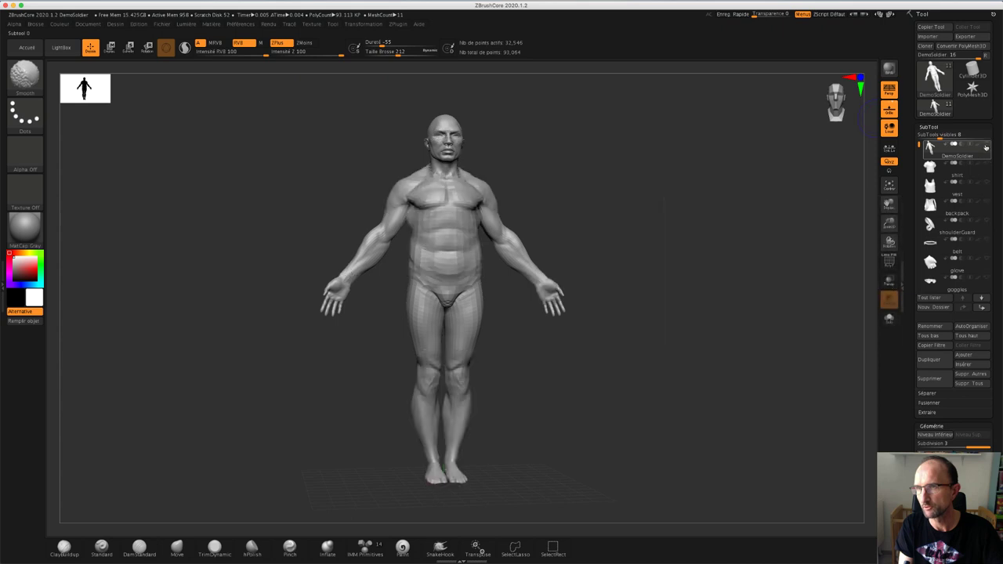
mouse_move(629, 202)
mouse_down()
mouse_move(557, 201)
mouse_move(615, 206)
mouse_up()
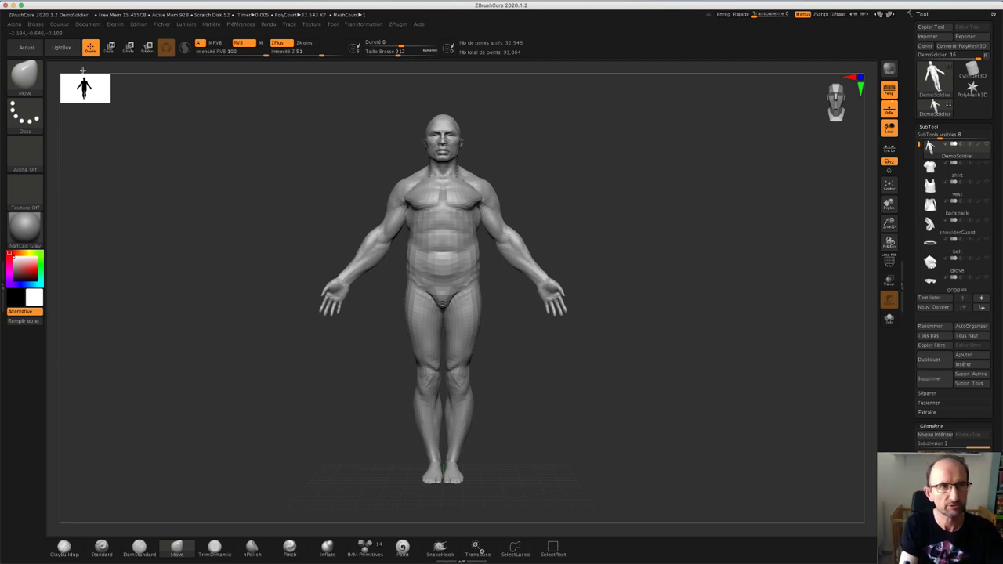
- Load the Monster_Dingo project from LightBox, answering the Fermer le Projet prompt
click(62, 47)
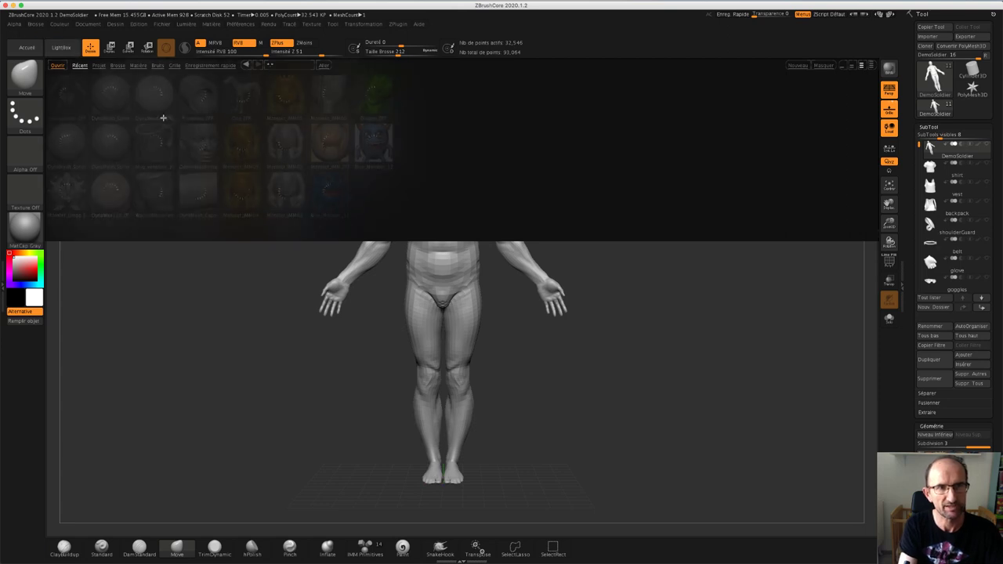
double_click(70, 194)
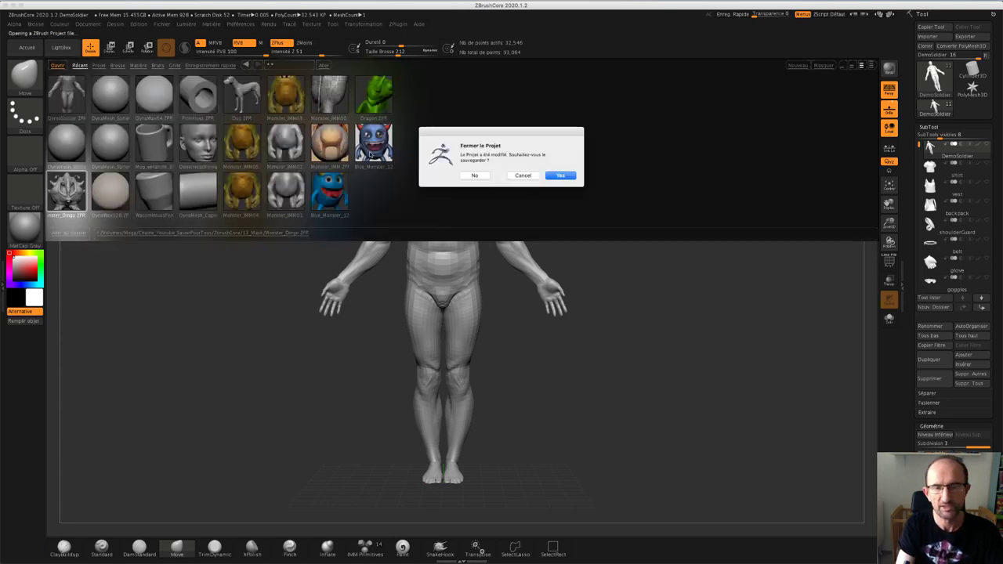
click(481, 172)
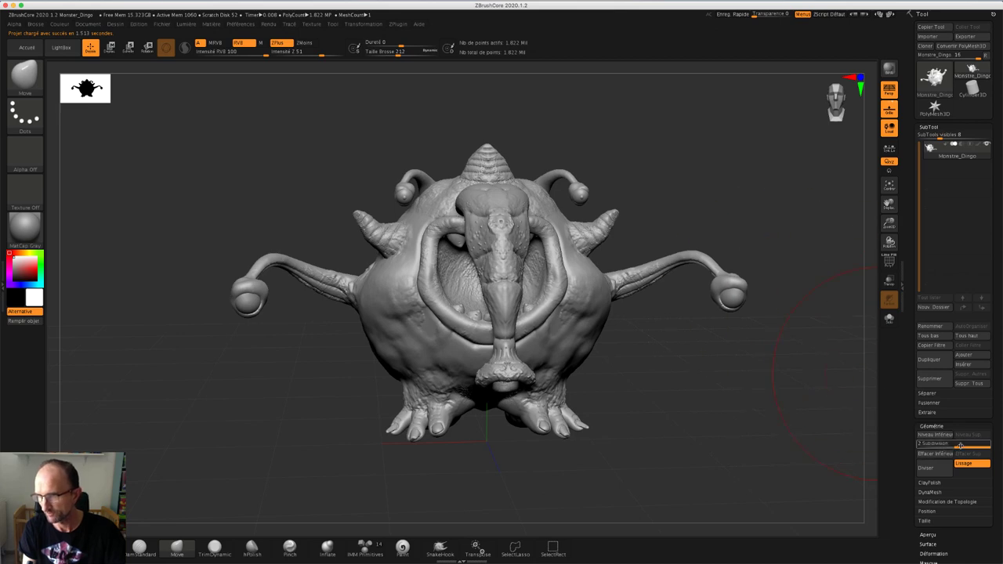
- Drop the monster to subdivision level 1, delete higher levels, and enable the PolyF wireframe
click(935, 454)
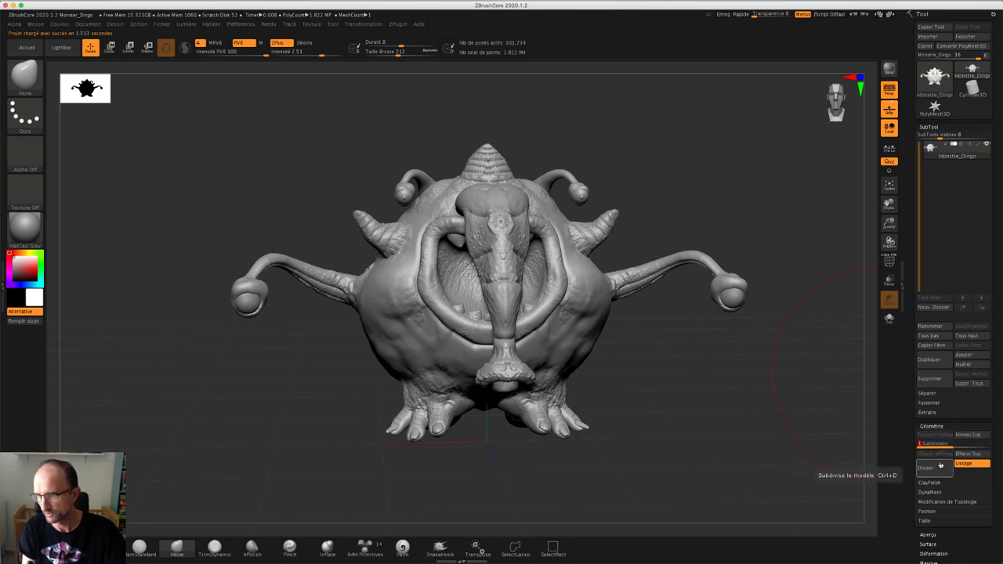
click(966, 454)
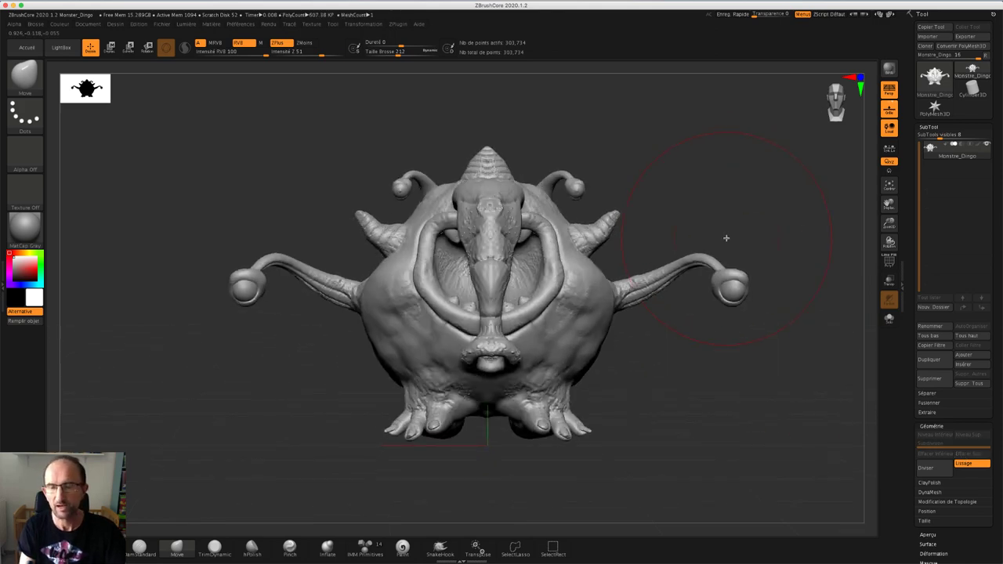
click(889, 262)
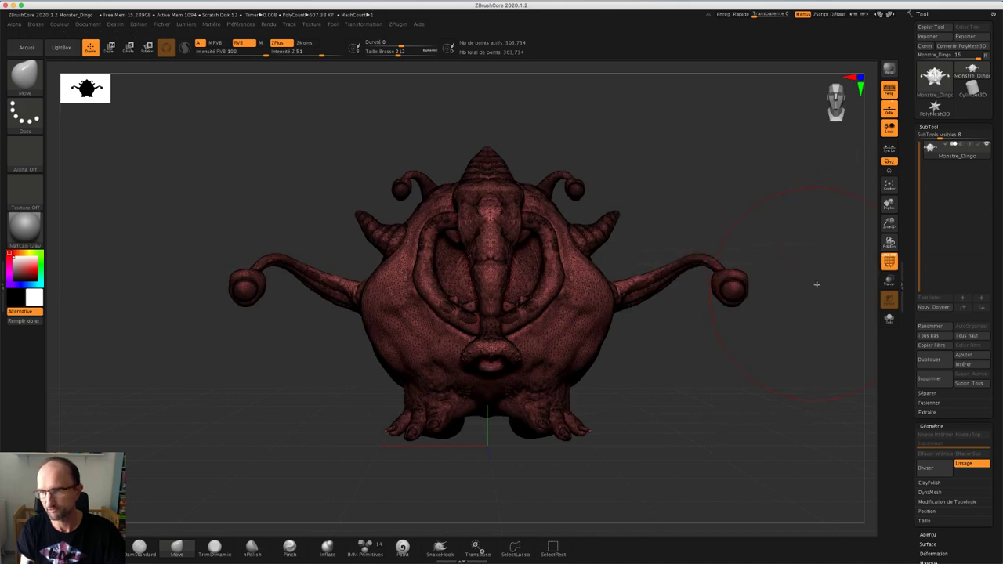
- Split the monster into automatic polygroups and view it at three-quarter angle
drag(907, 455, 903, 405)
scroll(909, 392, down, 3)
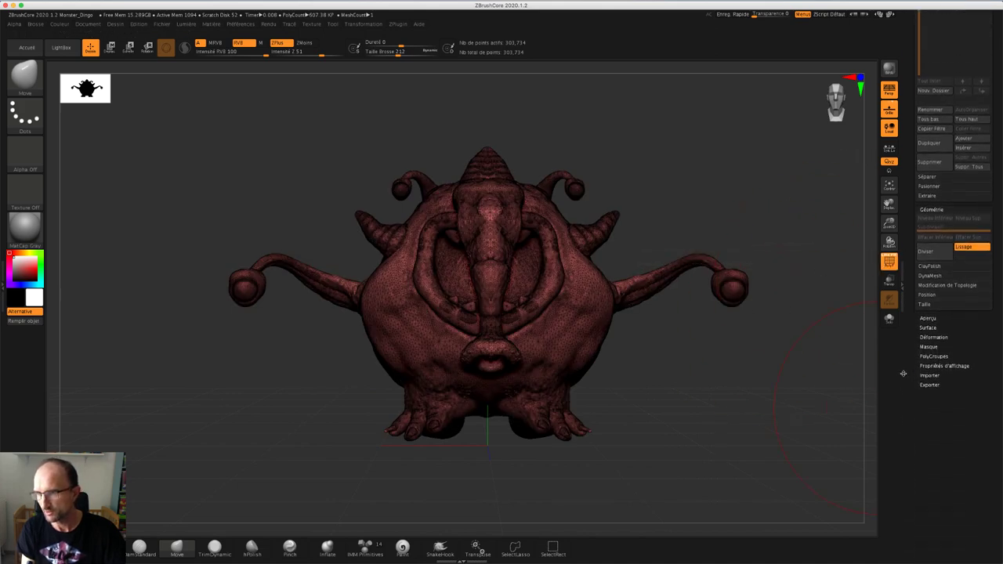
scroll(921, 376, down, 2)
click(934, 386)
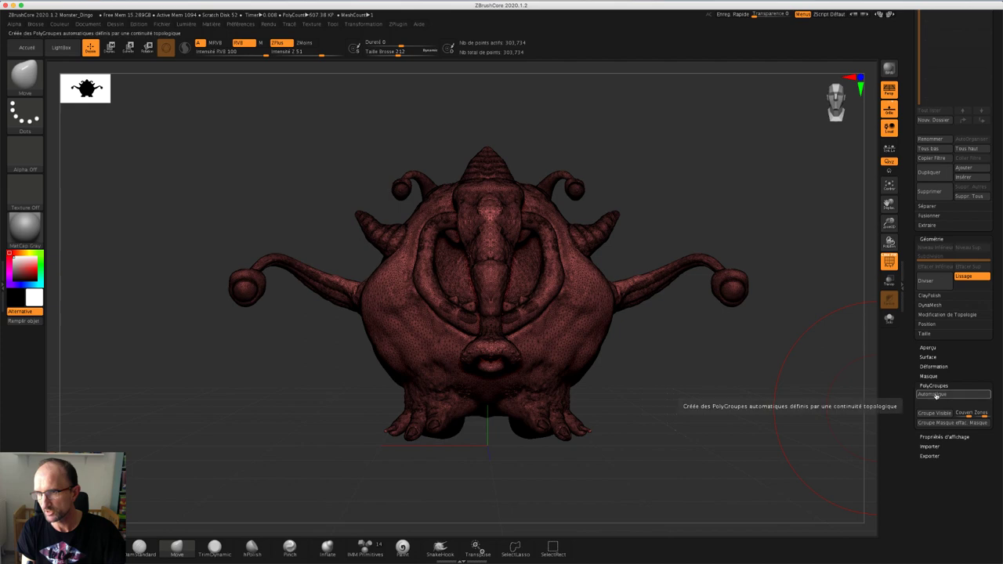
click(932, 395)
drag(706, 215, 696, 219)
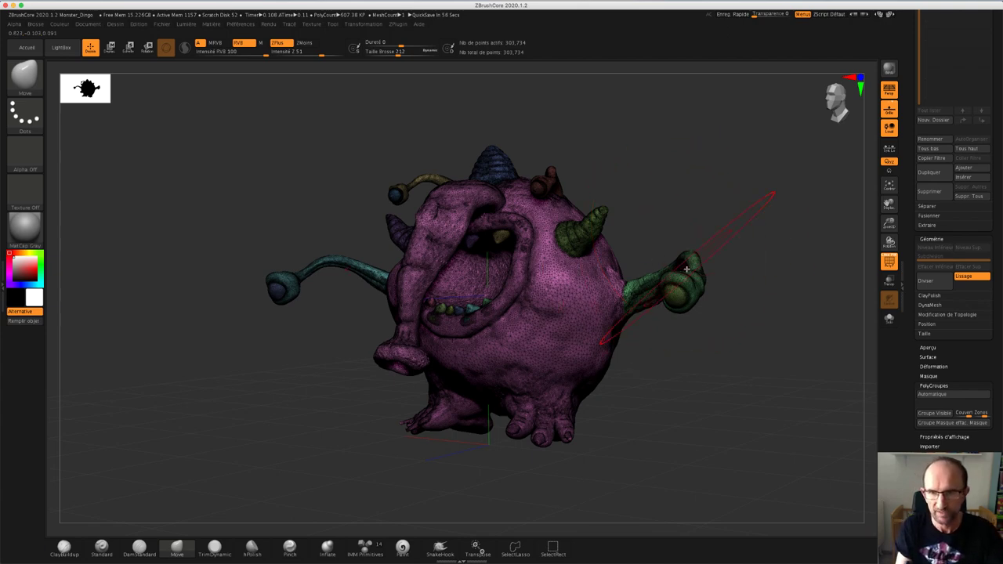
- Try isolating the green piece, main body, right tentacle and pink trunk, unhiding after each
ctrl+shift+click(681, 291)
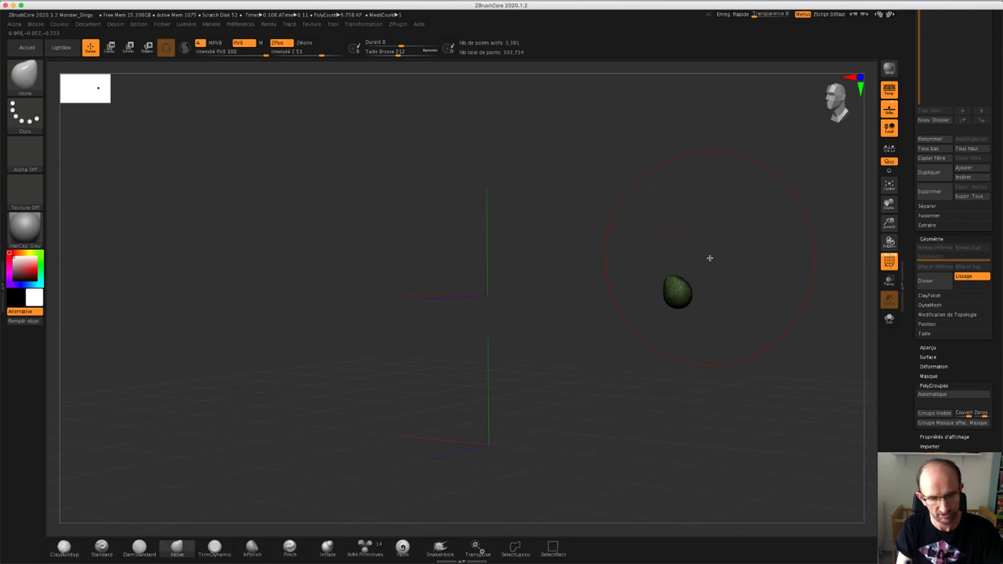
key(ctrl)
key(ctrl)
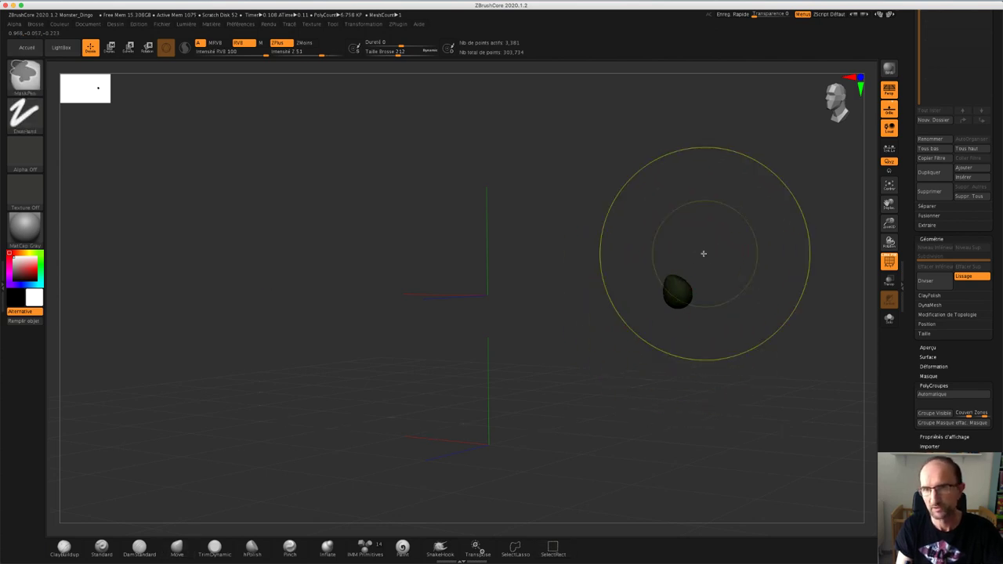
ctrl+shift+click(698, 256)
ctrl+shift+click(597, 282)
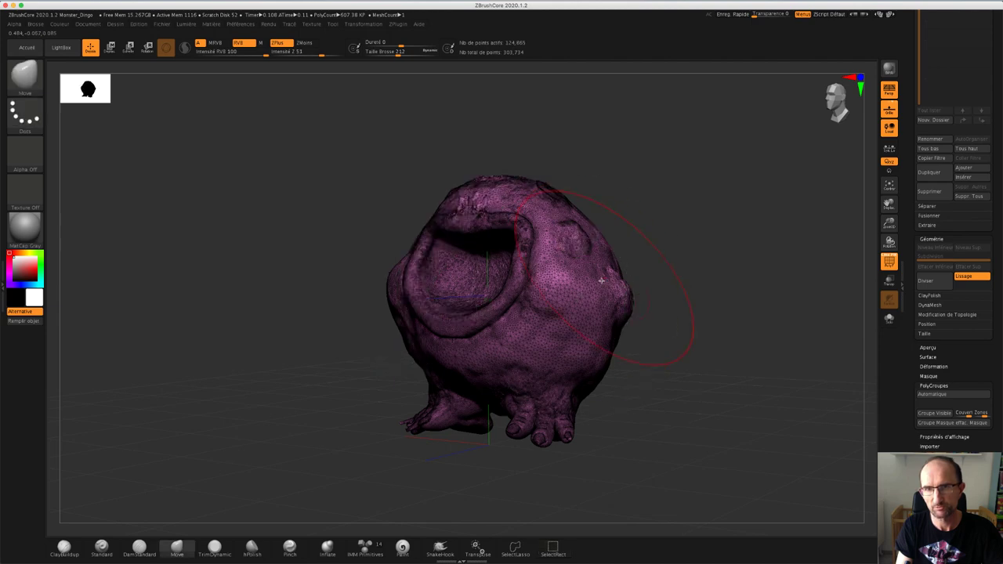
mouse_move(667, 224)
mouse_down()
mouse_move(697, 233)
mouse_move(669, 237)
mouse_move(681, 235)
mouse_up()
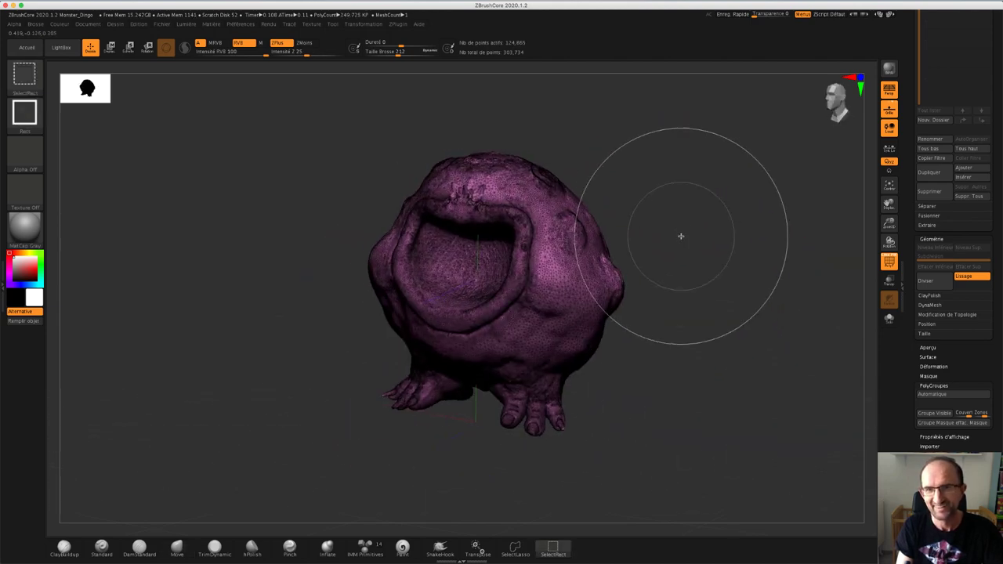
ctrl+shift+click(691, 245)
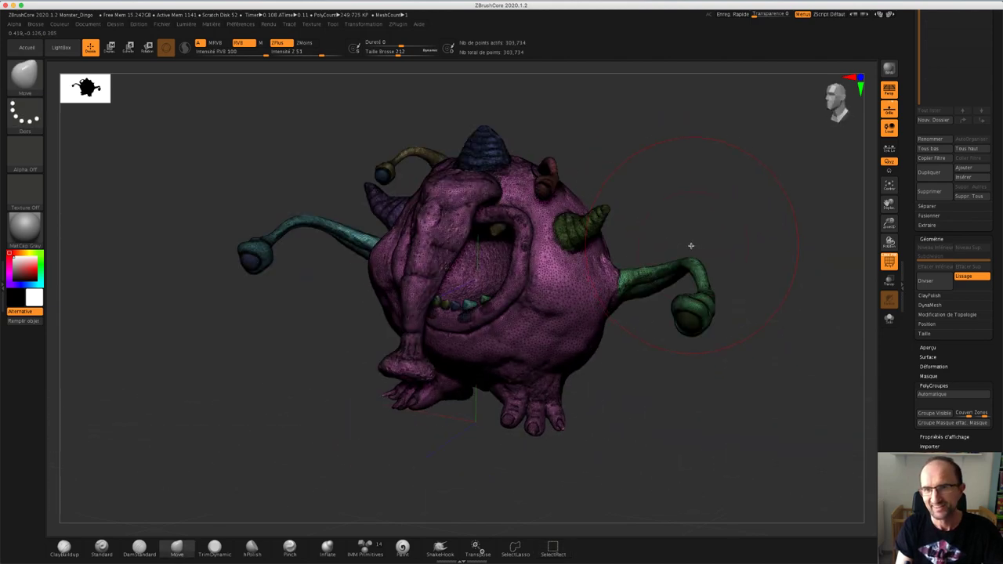
ctrl+shift+click(645, 282)
ctrl+shift+click(661, 274)
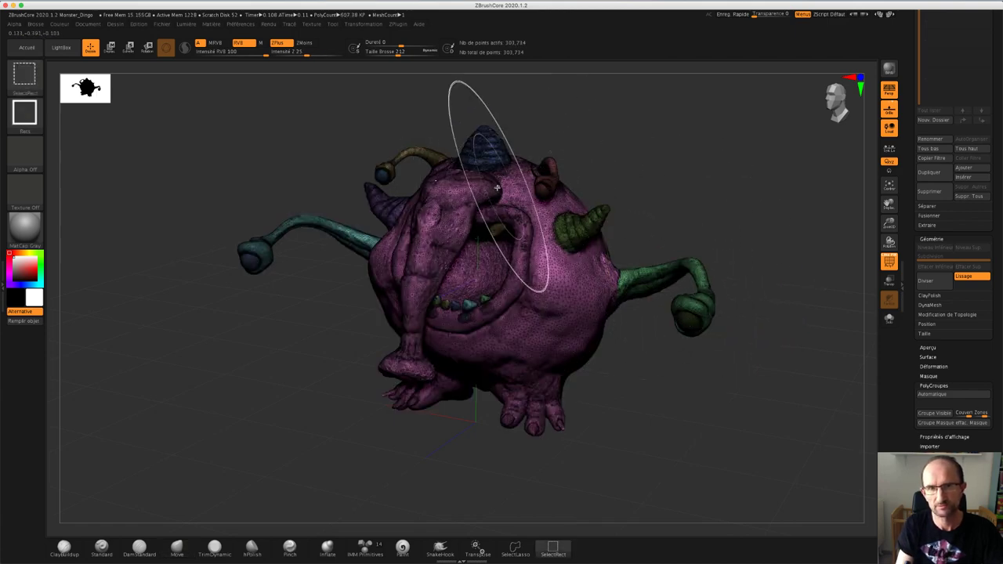
ctrl+shift+click(471, 182)
ctrl+shift+click(467, 201)
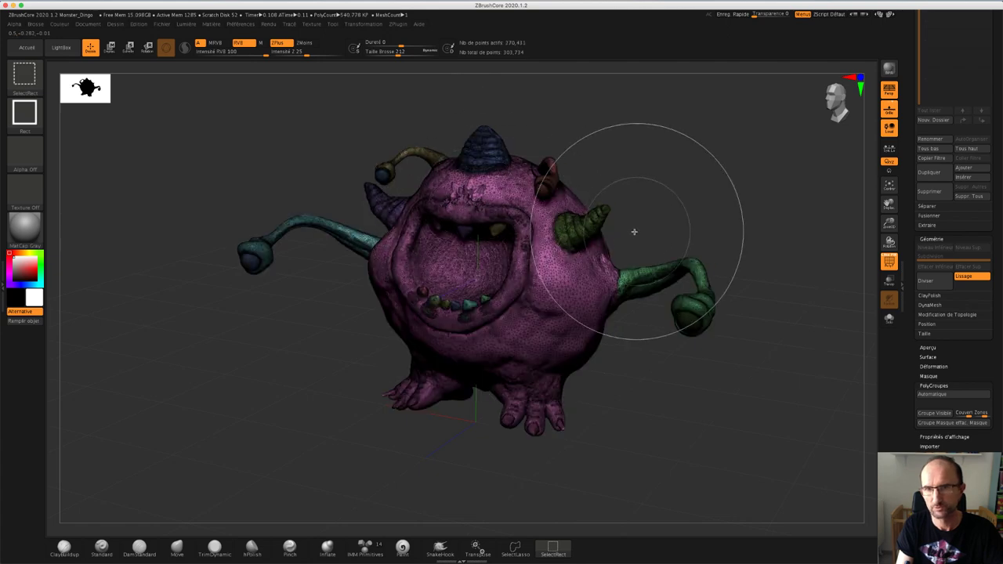
- Hide the pink outer body group, leaving antennae, tentacles, horns, teeth and trunk visible
ctrl+alt+shift+click(595, 227)
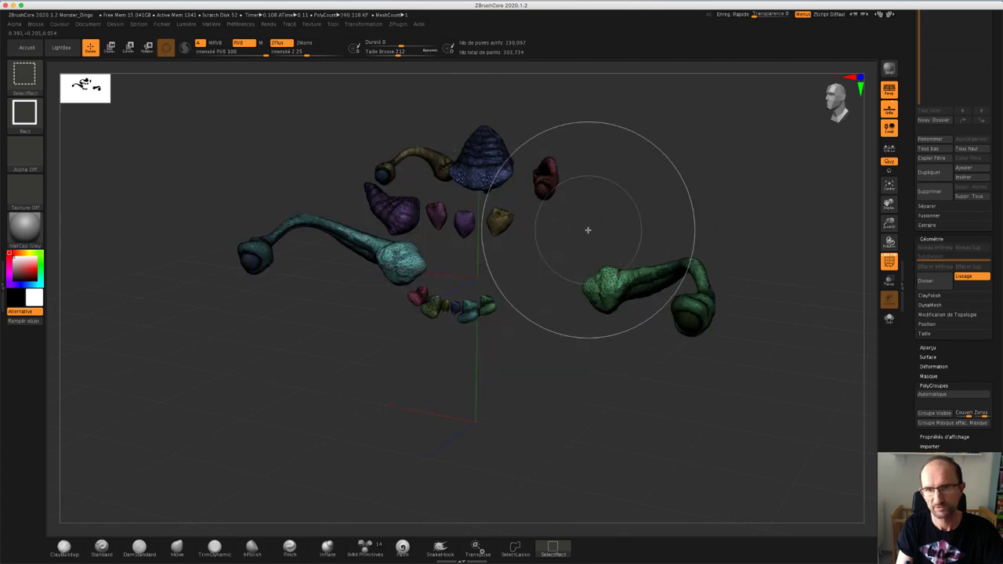
ctrl+alt+shift+click(604, 284)
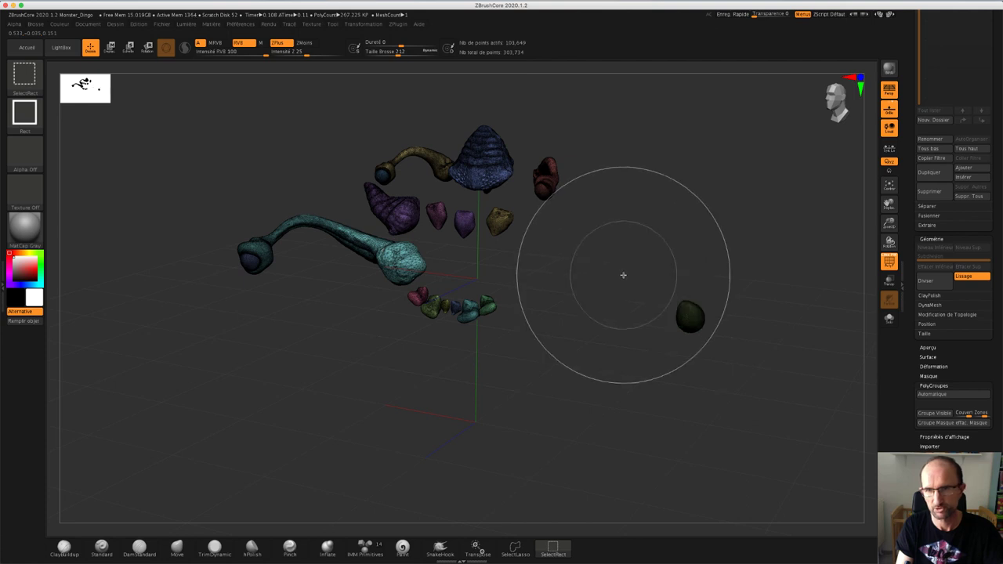
ctrl+shift+click(717, 244)
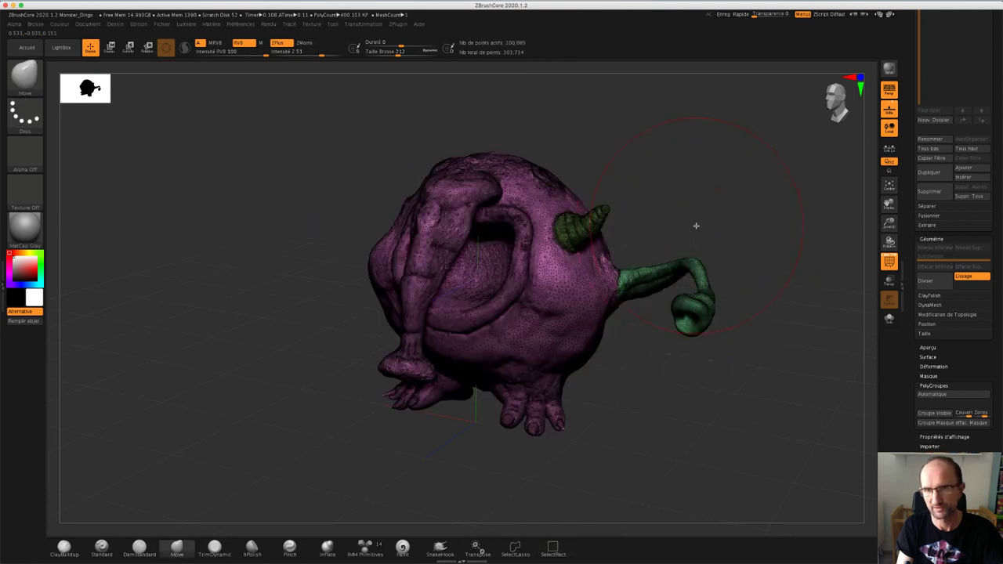
ctrl+shift+click(700, 225)
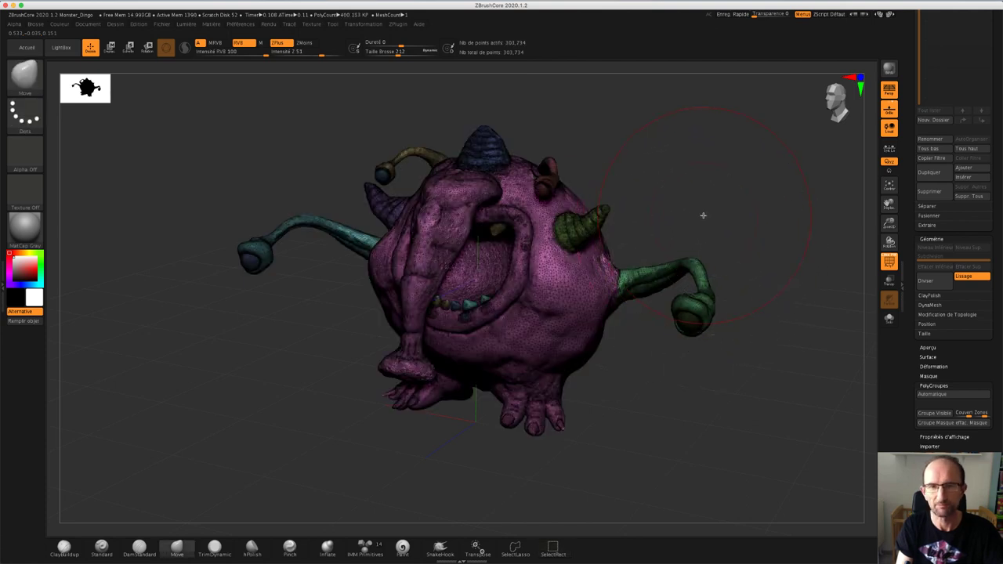
ctrl+shift+click(586, 271)
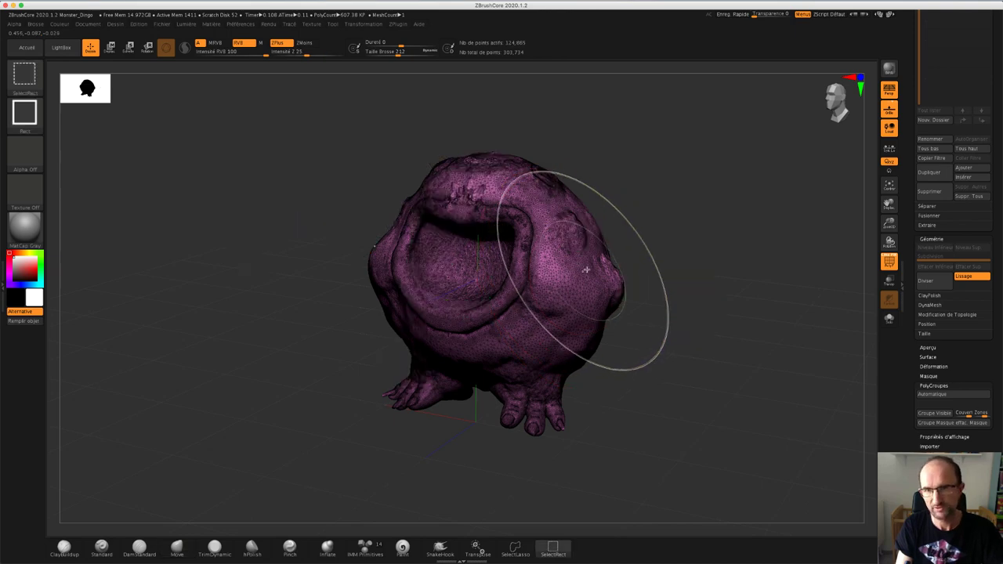
ctrl+shift+click(682, 205)
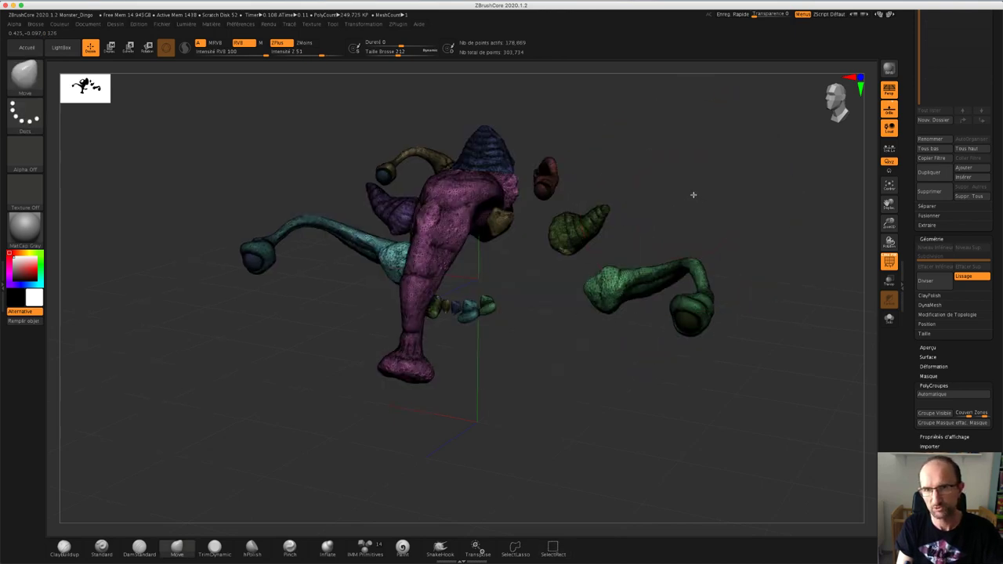
drag(695, 196, 720, 193)
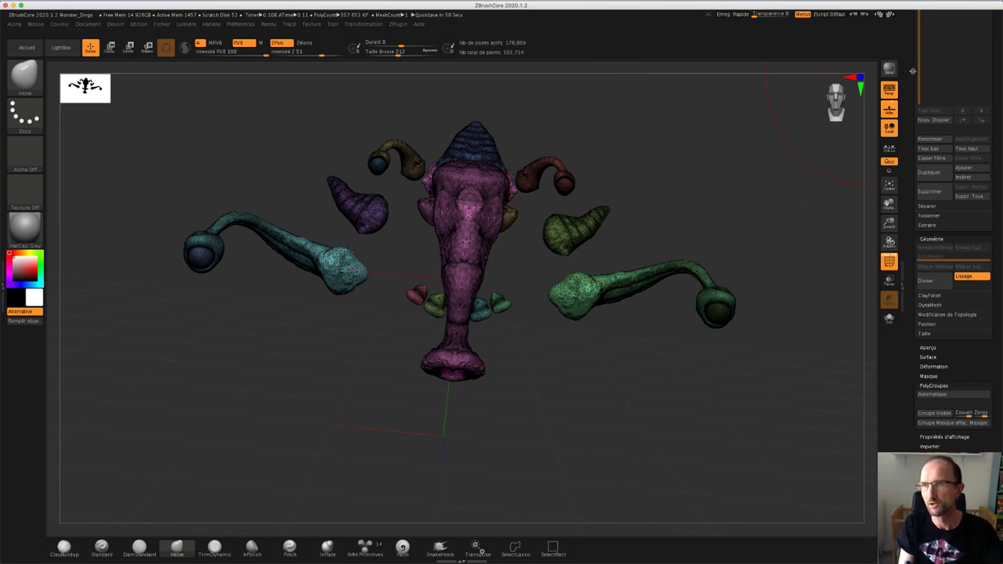
scroll(925, 117, up, 5)
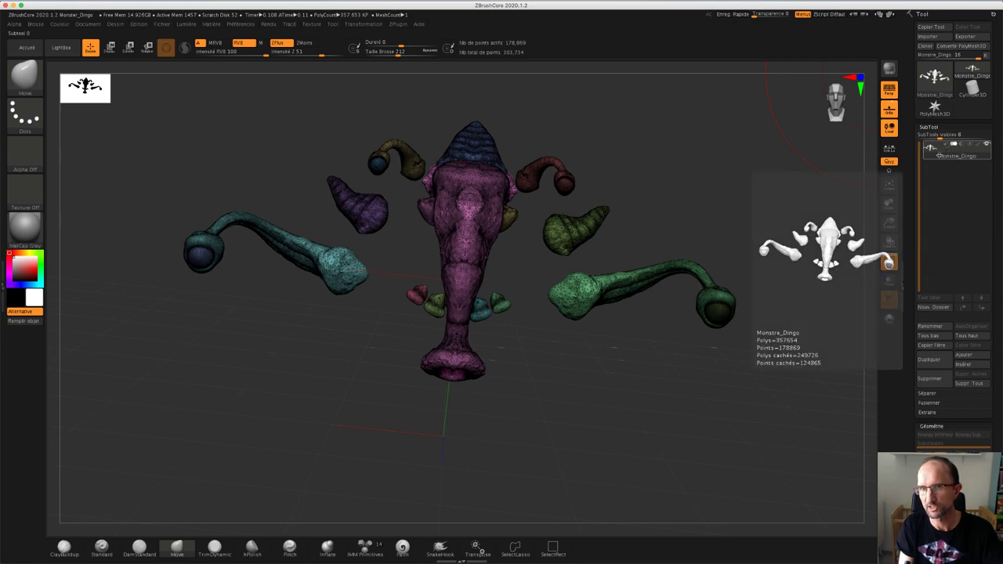
- Load DynaMesh_Sphere_32.ZPR from LightBox, choosing No to discard the monster's changes
click(61, 47)
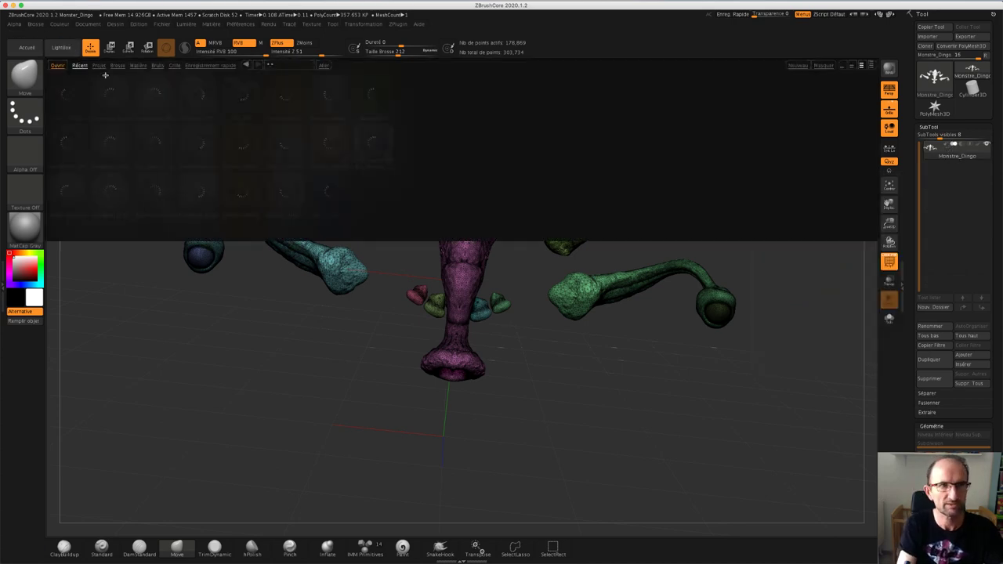
double_click(74, 198)
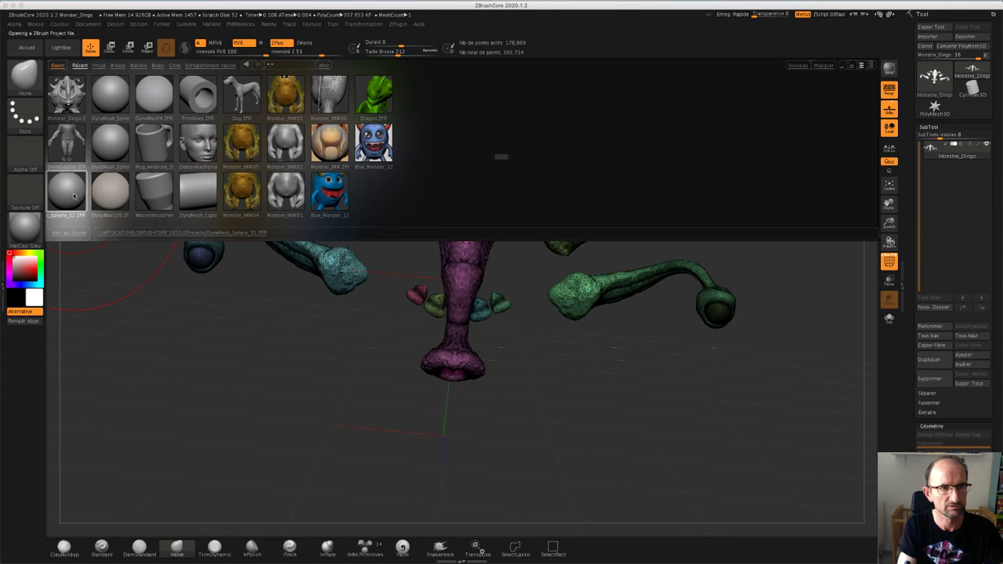
click(479, 174)
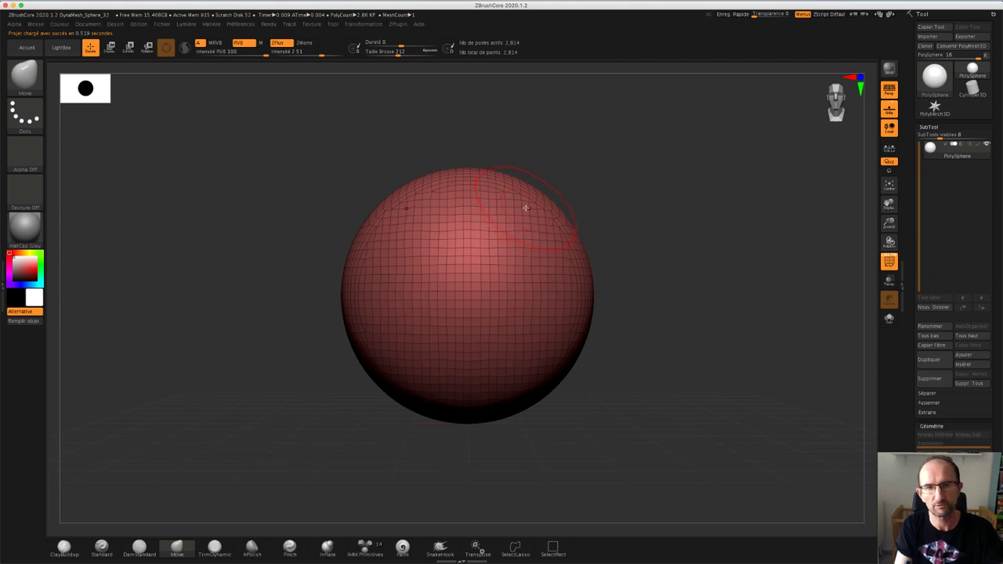
- Swap the PolySphere for a Sphere3D primitive from the 3D Meshes picker
click(934, 75)
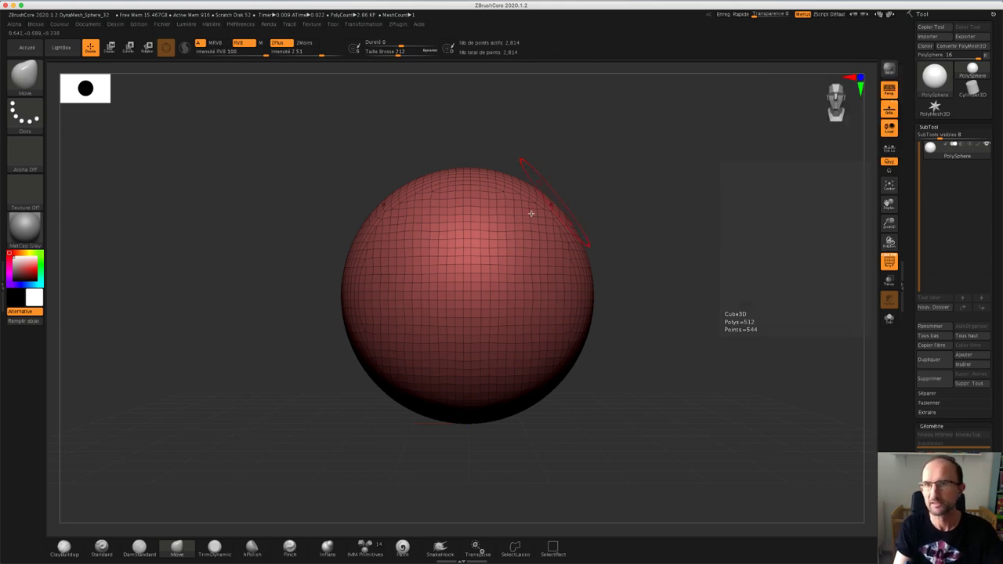
click(934, 75)
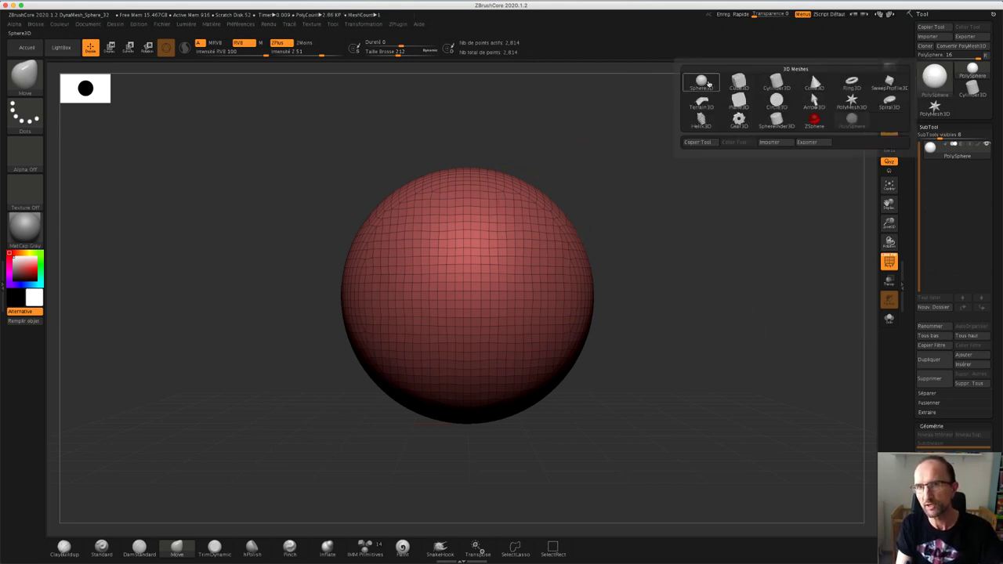
mouse_move(702, 83)
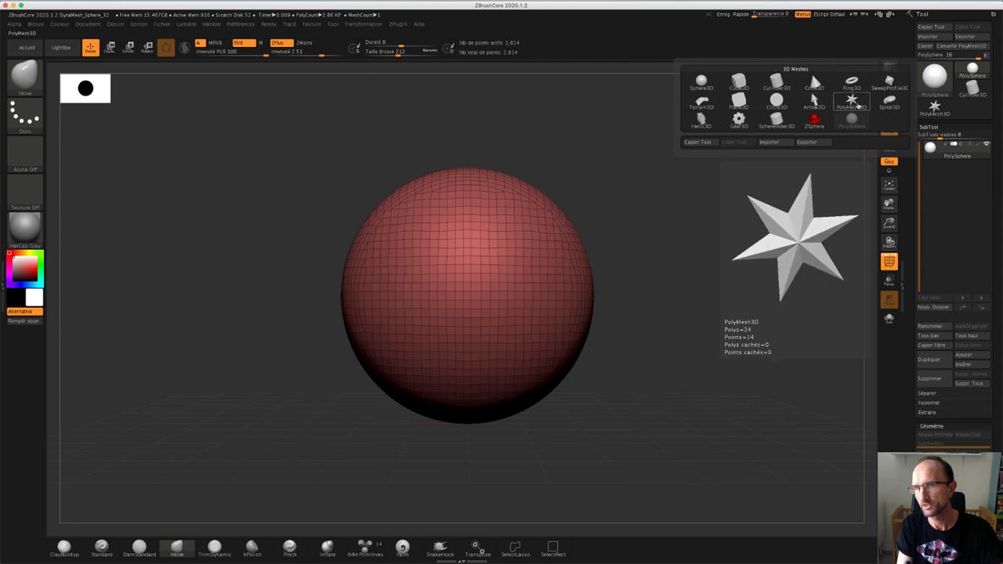
click(705, 84)
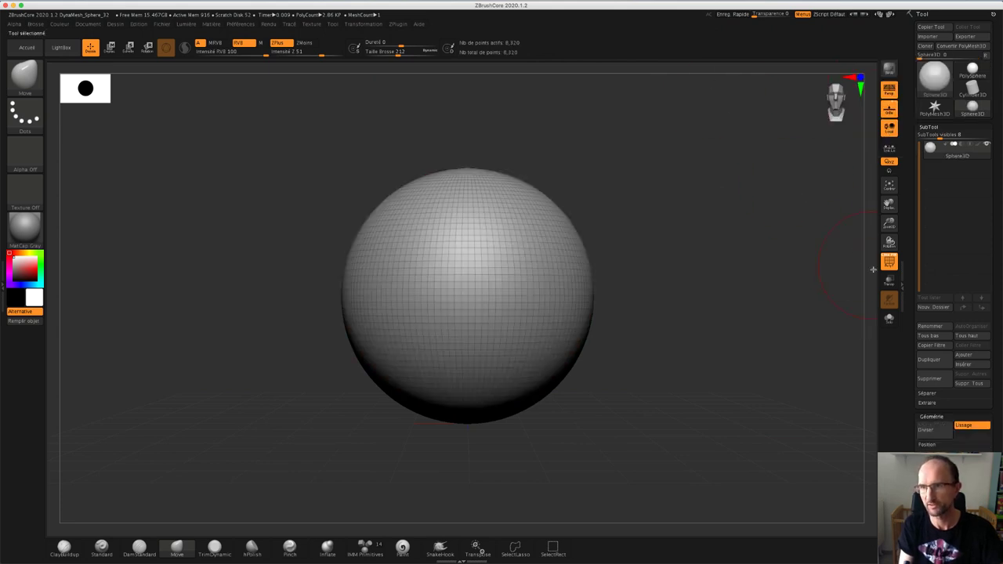
- Open the Initialisation settings and align the sphere on the X axis
click(929, 120)
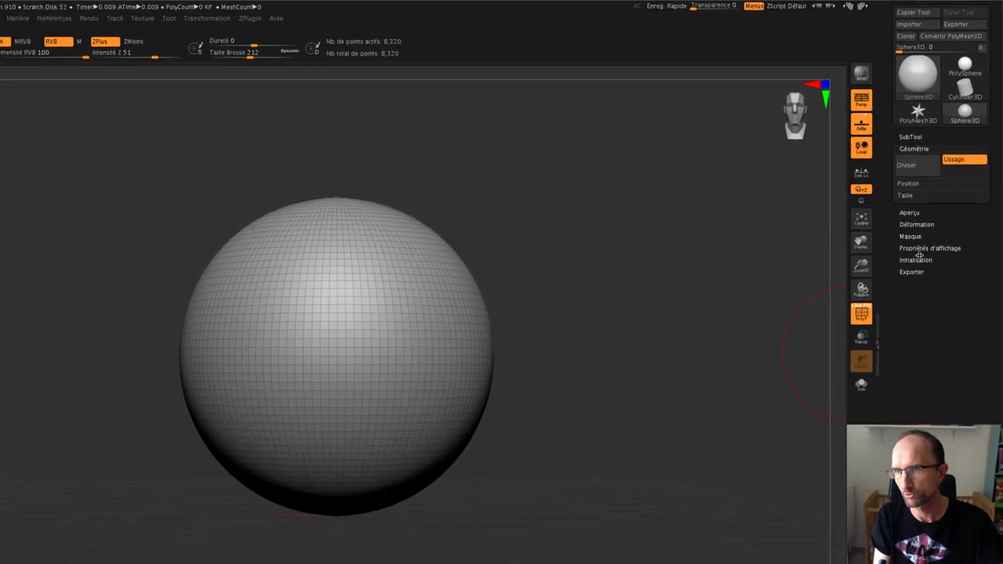
click(914, 272)
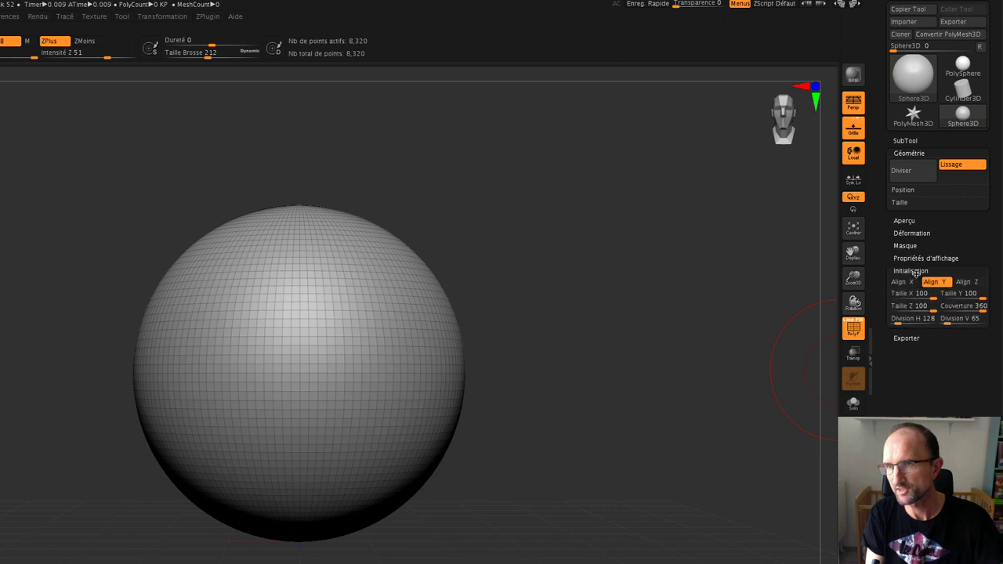
click(899, 281)
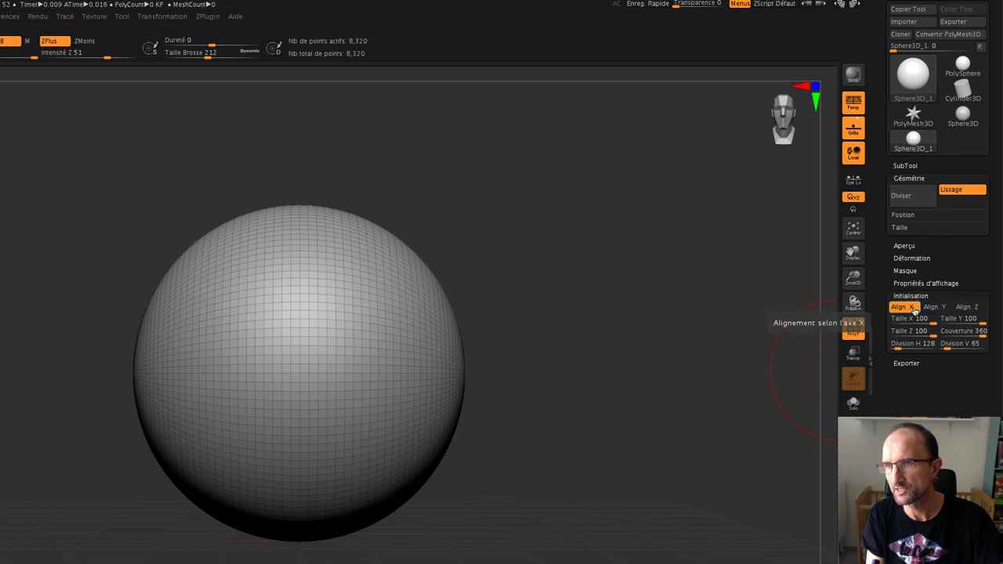
click(935, 306)
click(968, 306)
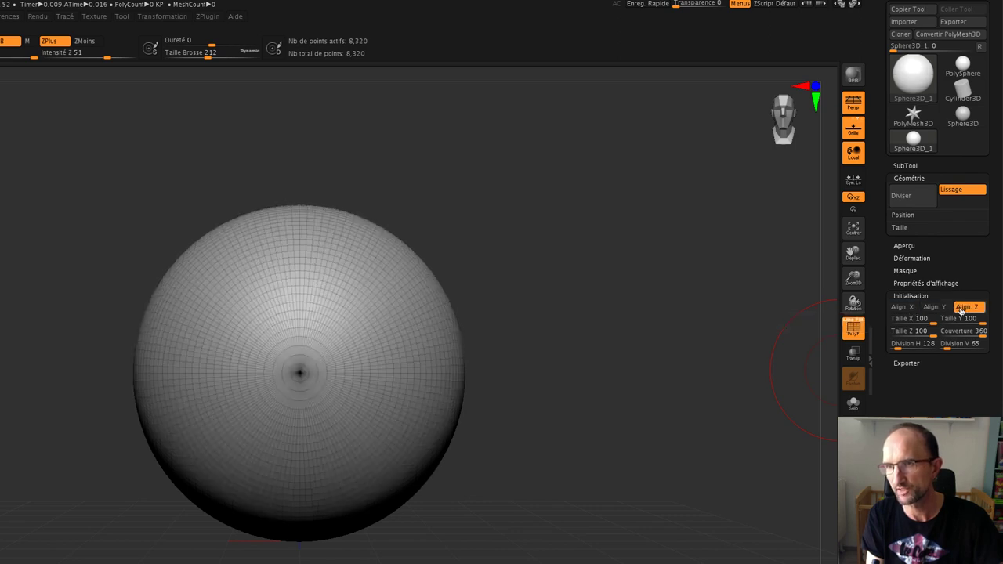
click(903, 306)
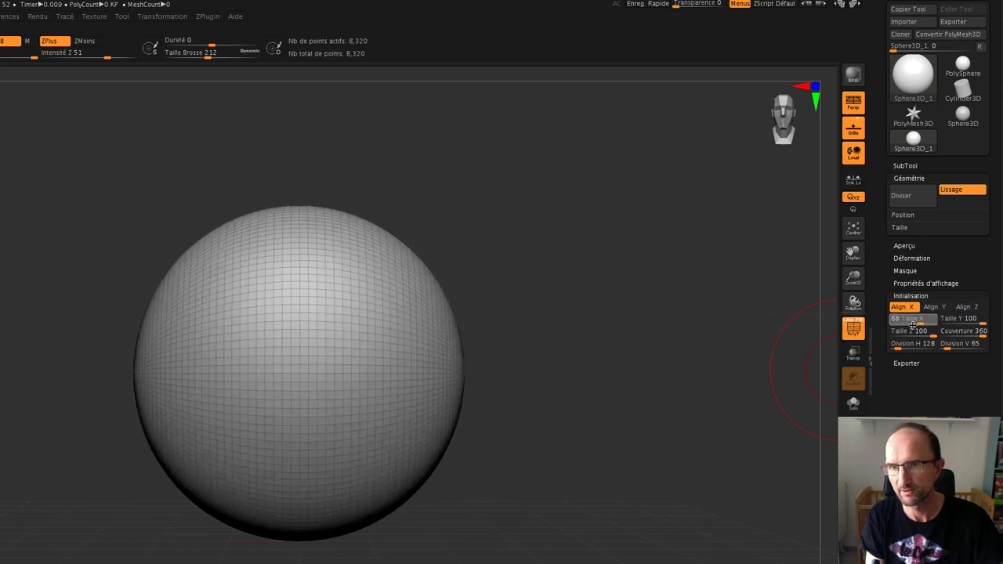
- Set the sphere's sizes to X 33, Y 47, Z 32 and inspect the egg shape
text(18)
key(Return)
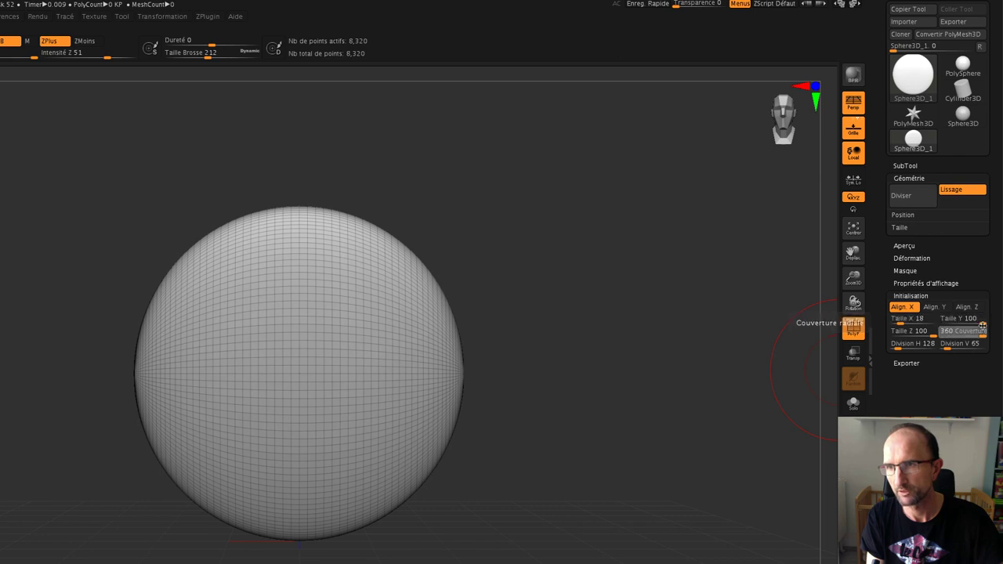
mouse_move(976, 331)
mouse_down()
mouse_move(986, 329)
mouse_move(958, 322)
mouse_up()
text(76)
key(Return)
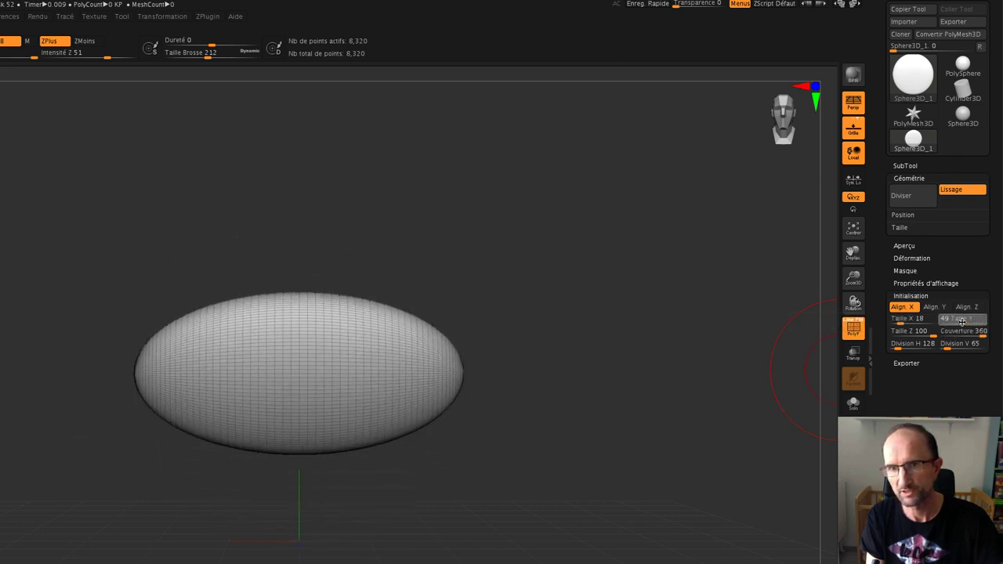
drag(549, 302, 592, 325)
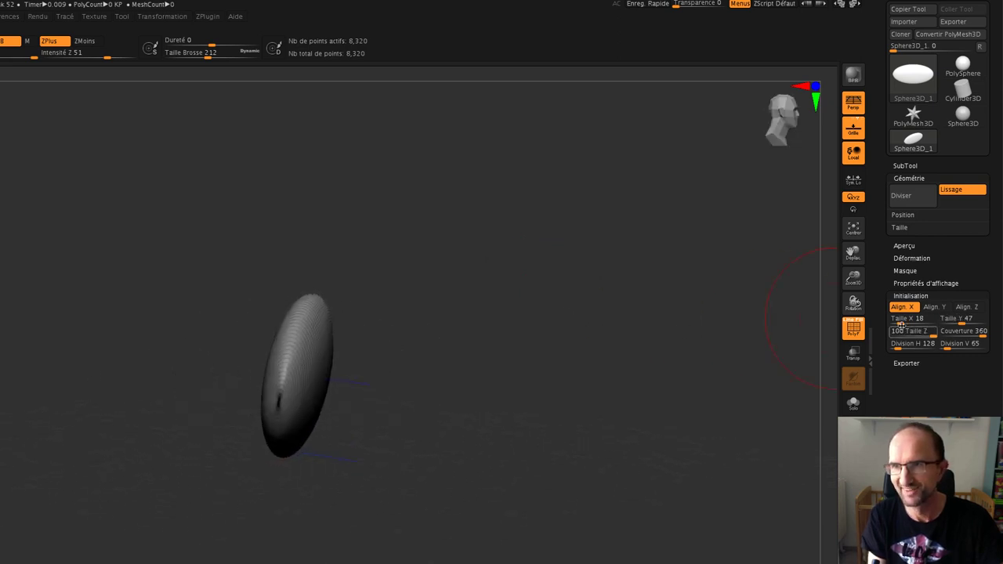
drag(901, 330, 902, 320)
mouse_move(635, 399)
mouse_down()
mouse_move(604, 387)
mouse_move(626, 387)
mouse_up()
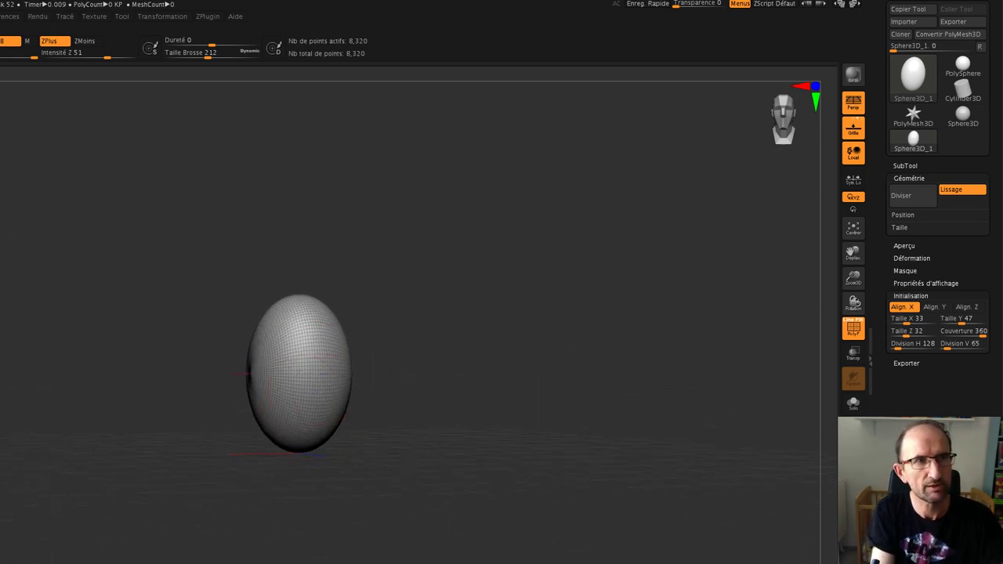
mouse_move(382, 357)
mouse_down()
mouse_move(343, 374)
mouse_move(310, 367)
mouse_up()
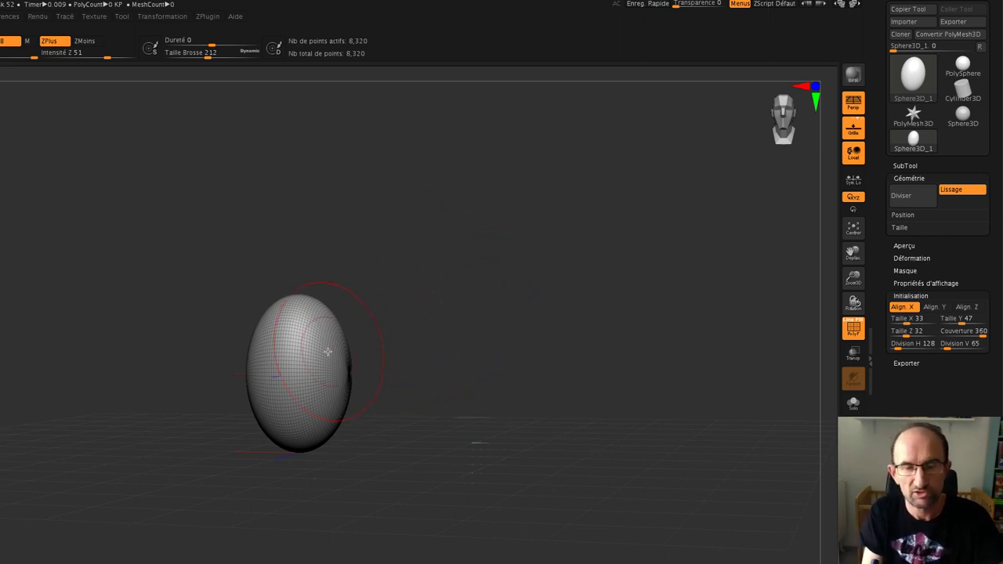
right_drag(328, 351, 344, 322)
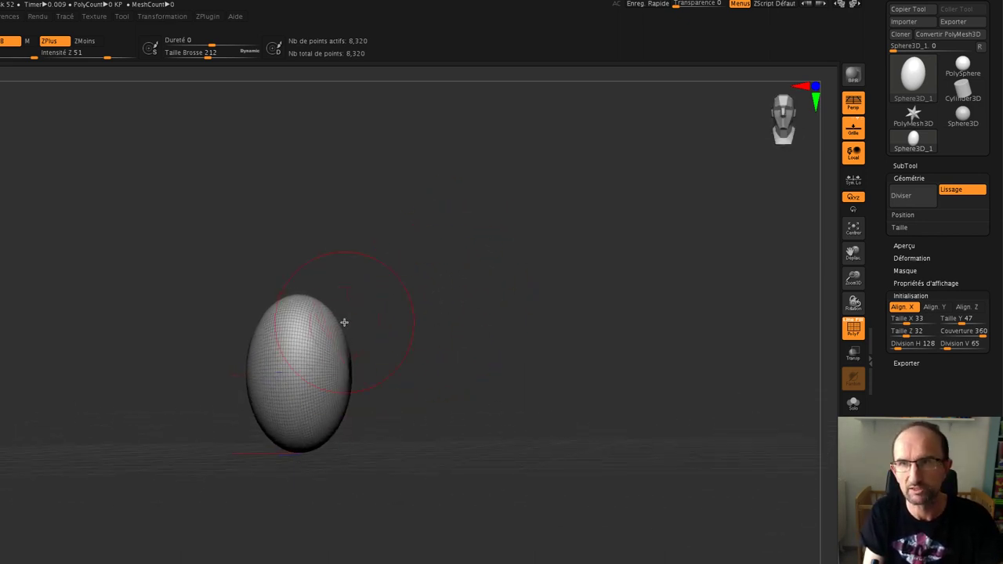
- Convert the egg to PolyMesh3D and pull its top and sides into a bean shape
click(955, 35)
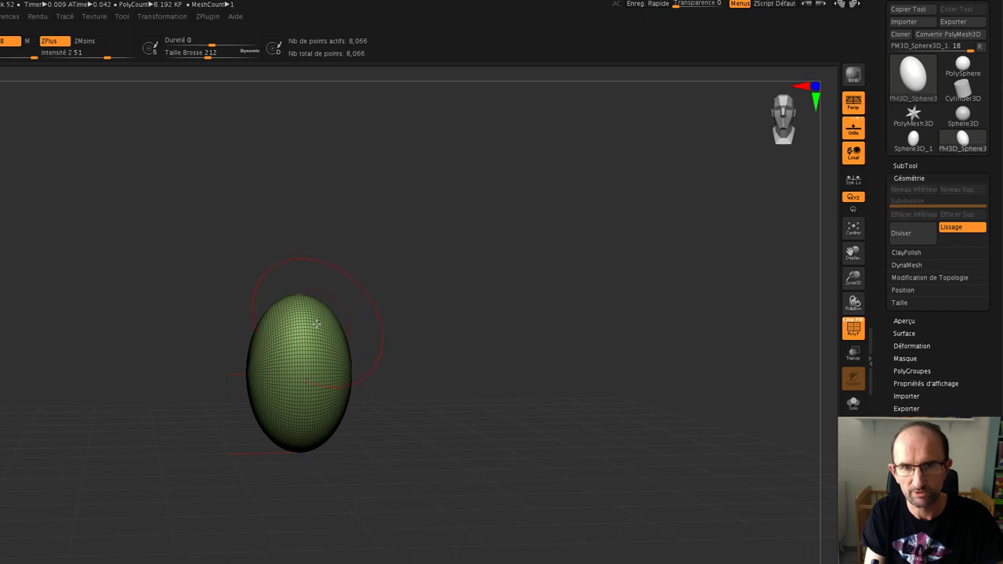
mouse_move(331, 313)
mouse_down()
mouse_move(343, 306)
mouse_move(266, 323)
mouse_up()
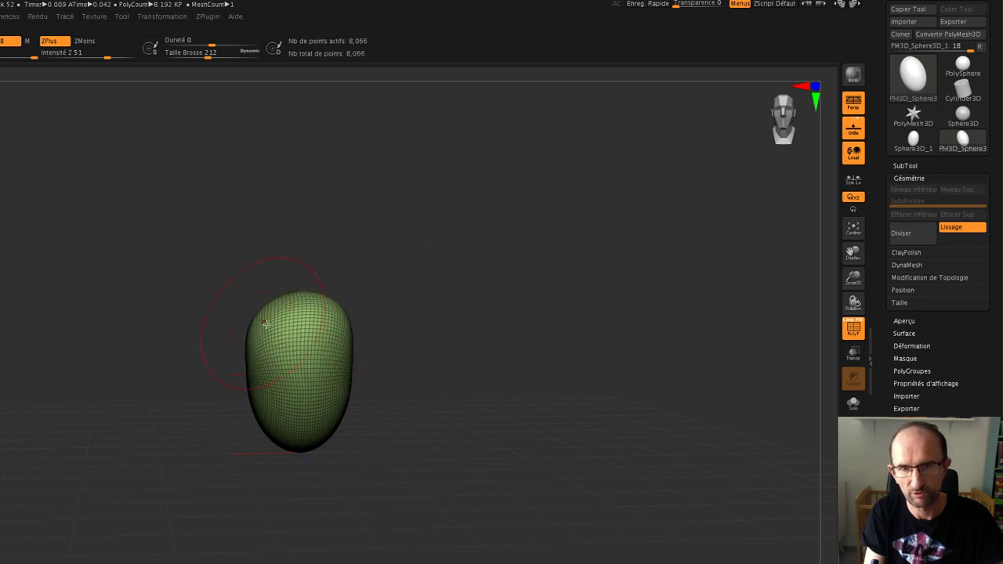
drag(266, 384, 255, 381)
drag(341, 363, 353, 358)
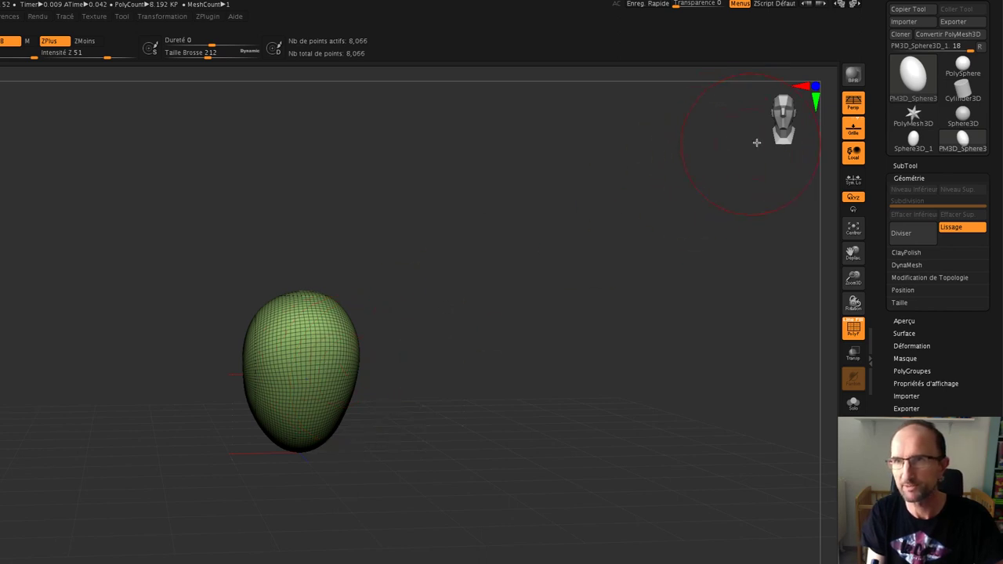
- Rename the subtool to 'Haricot'
click(909, 166)
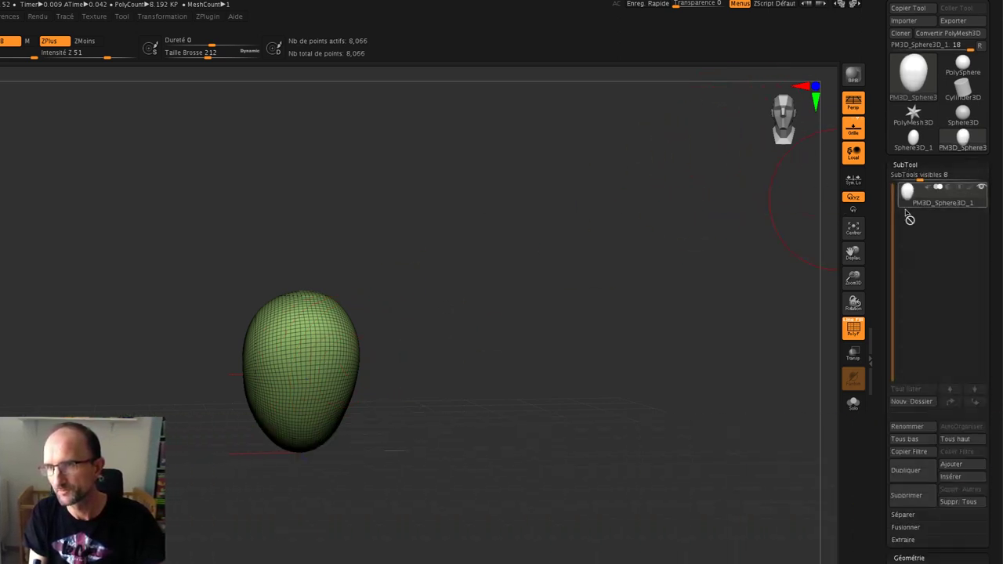
click(908, 426)
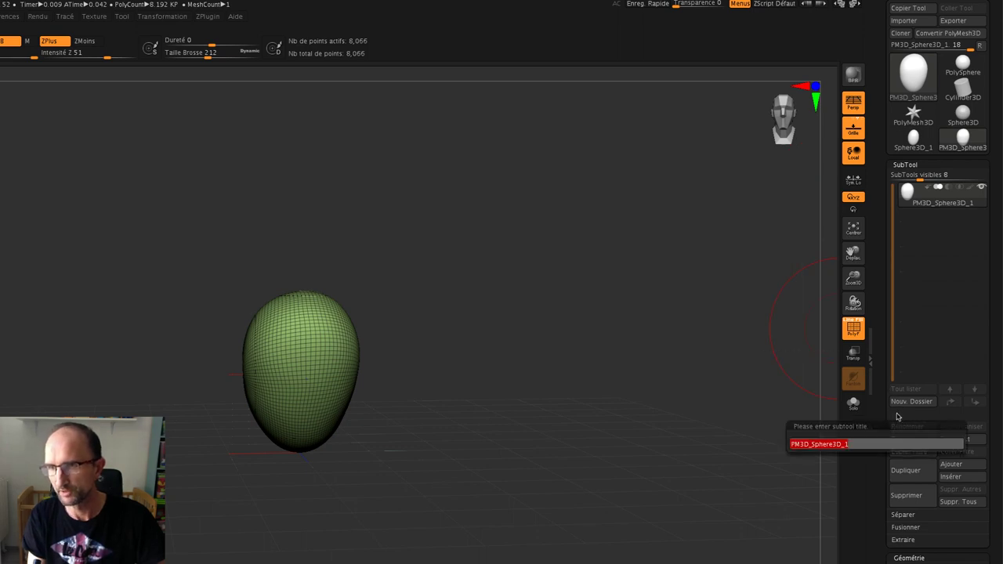
text(Haricot)
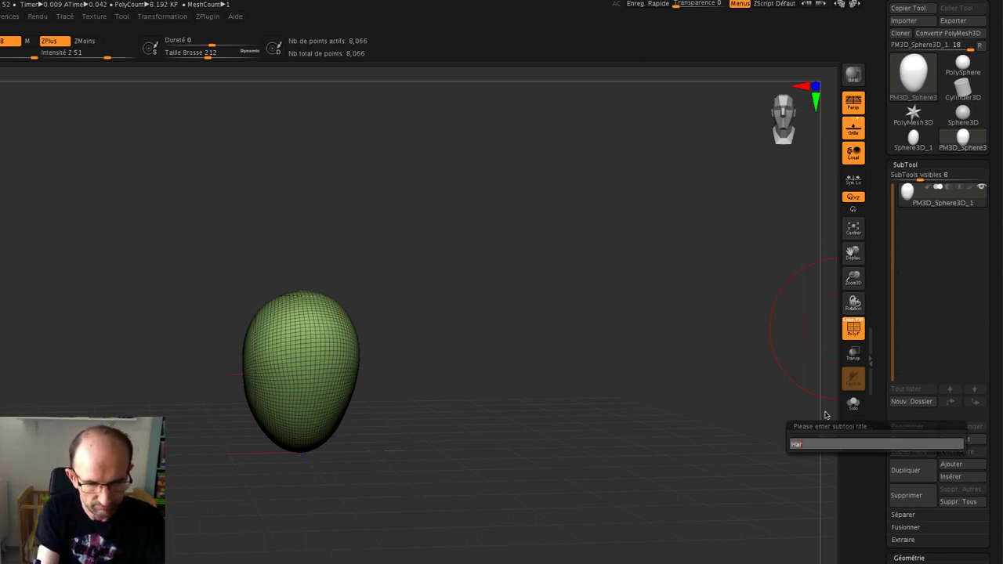
key(Return)
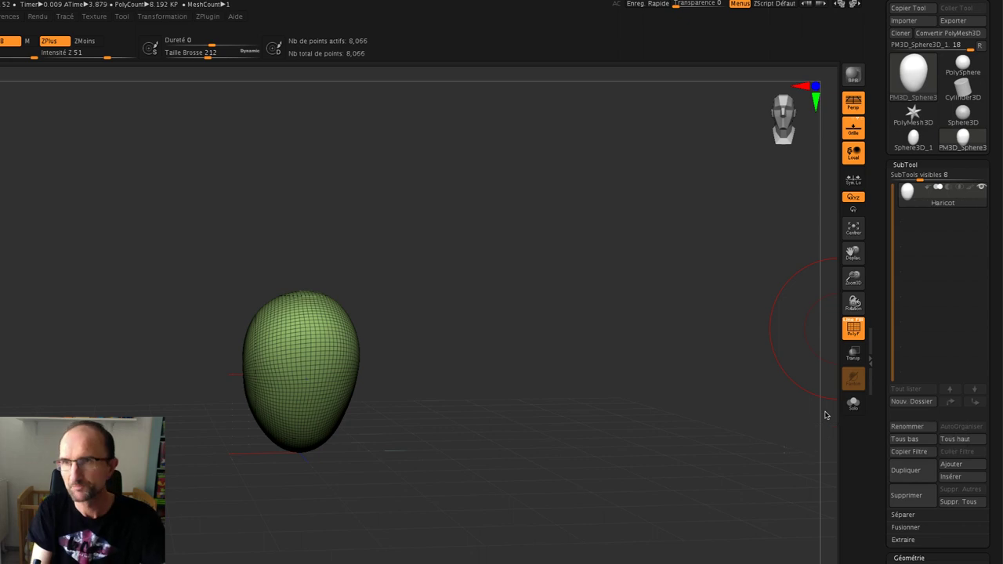
- Switch to a Cylinder3D primitive and raise its Rayon interne to hollow it into a tube
click(913, 75)
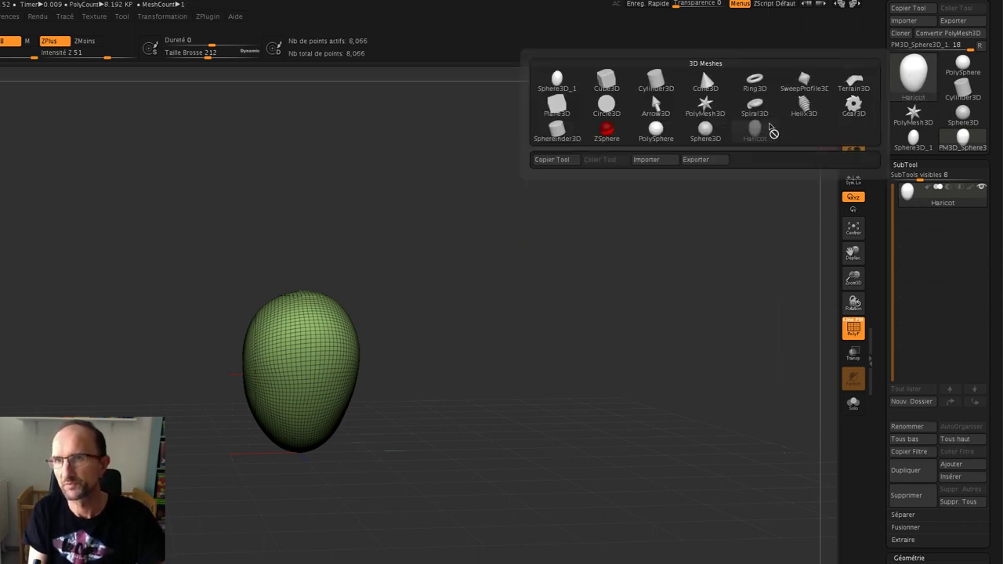
click(660, 88)
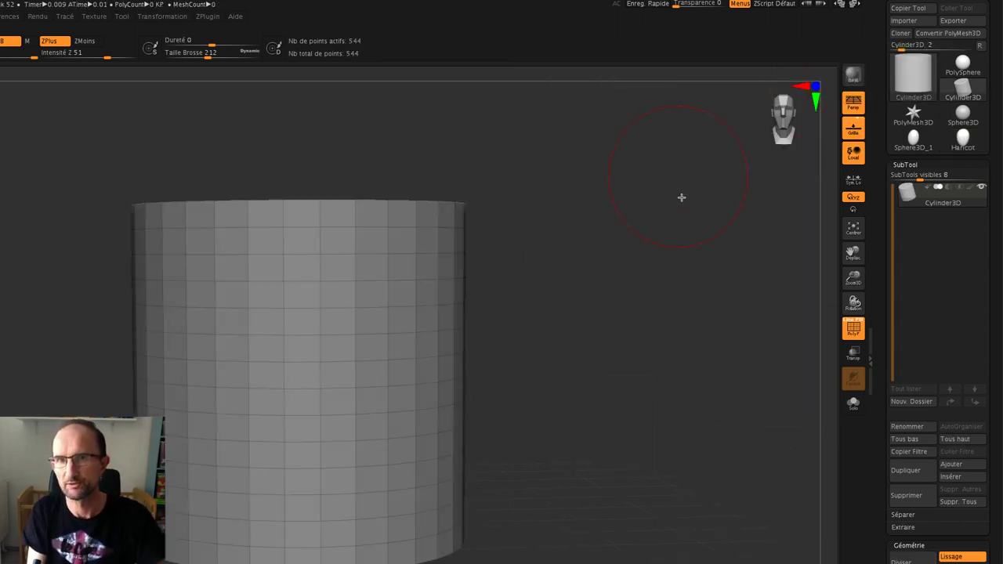
mouse_move(555, 253)
mouse_down()
mouse_move(557, 280)
mouse_move(561, 273)
mouse_up()
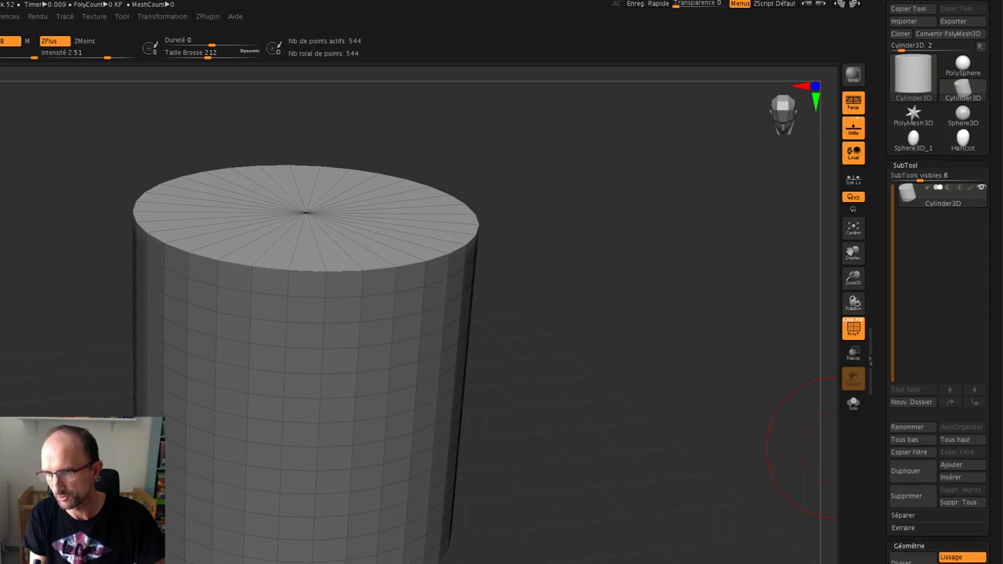
scroll(874, 512, down, 2)
scroll(875, 512, down, 5)
scroll(875, 512, down, 5)
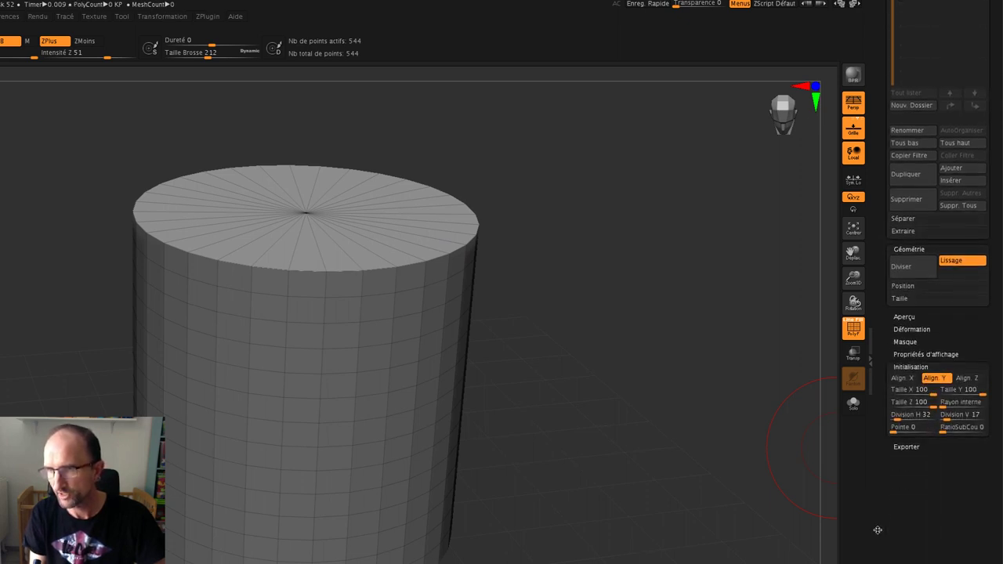
scroll(875, 511, down, 4)
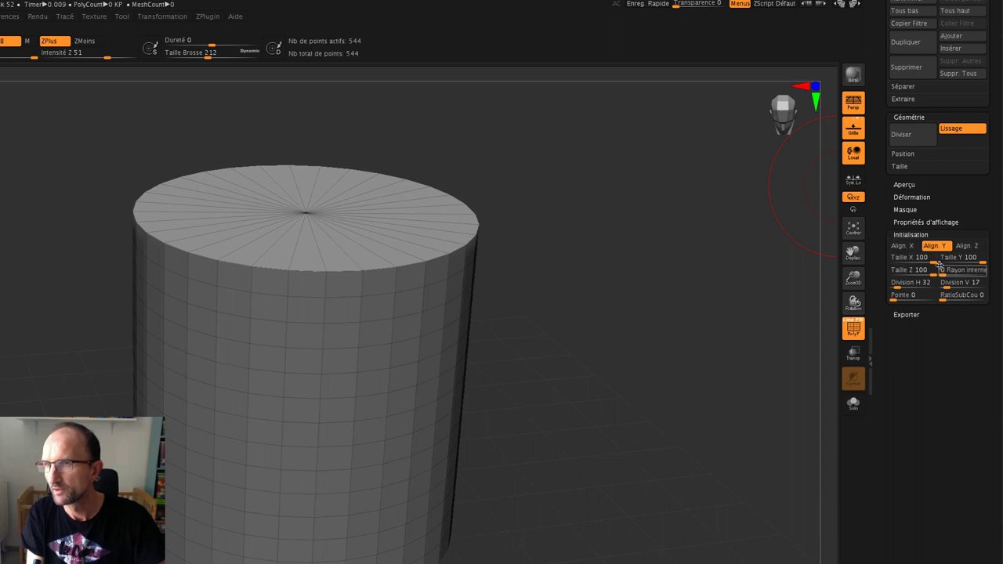
drag(946, 275, 974, 269)
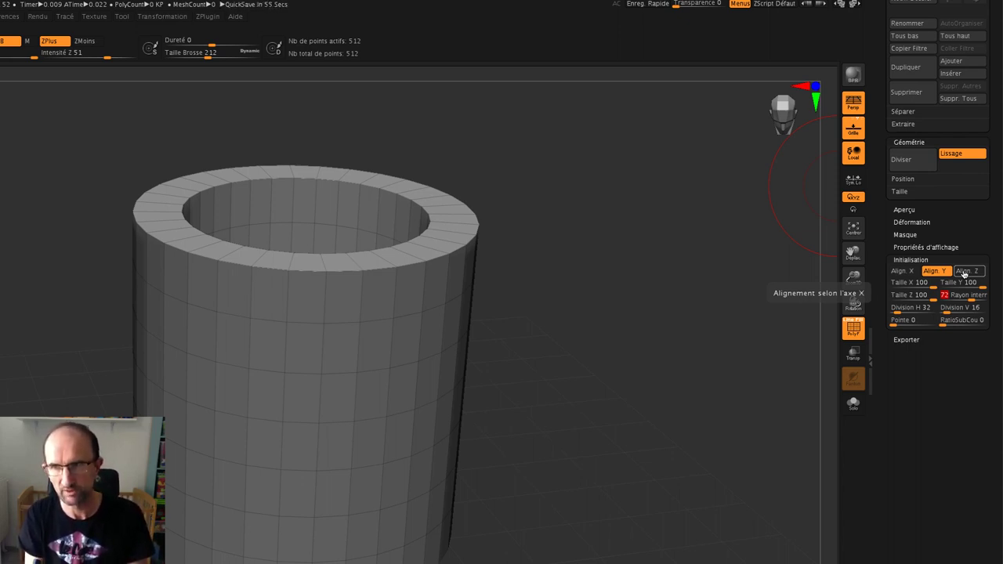
- Give the tube a taper of 41, Division H 45 and Division V 48, then check it
click(905, 309)
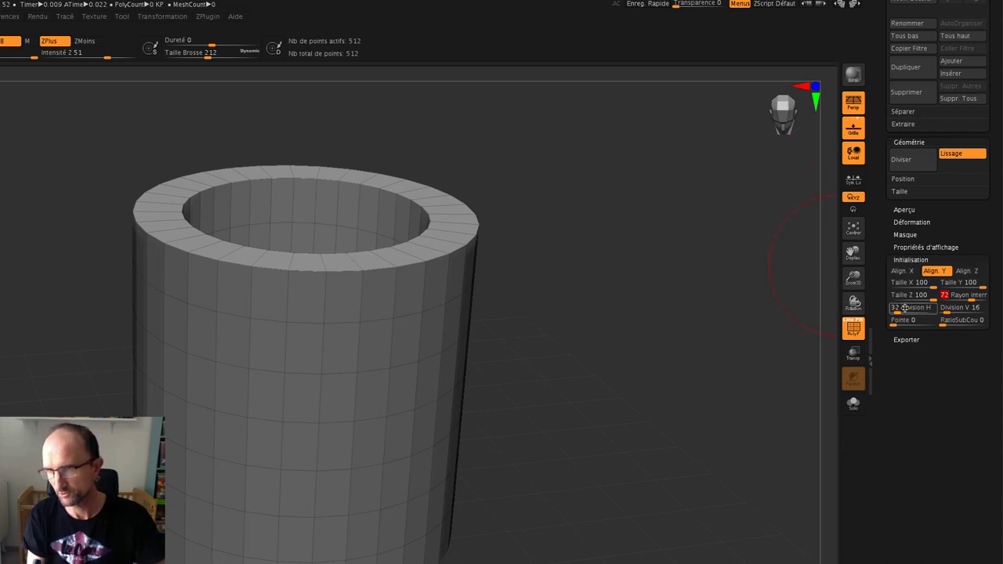
key(Return)
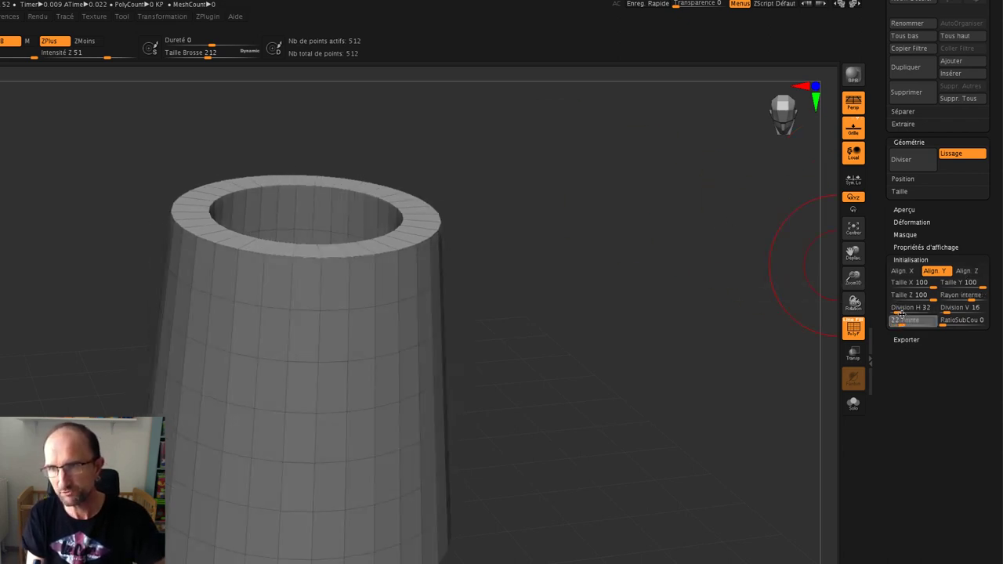
click(896, 320)
text(41)
key(Return)
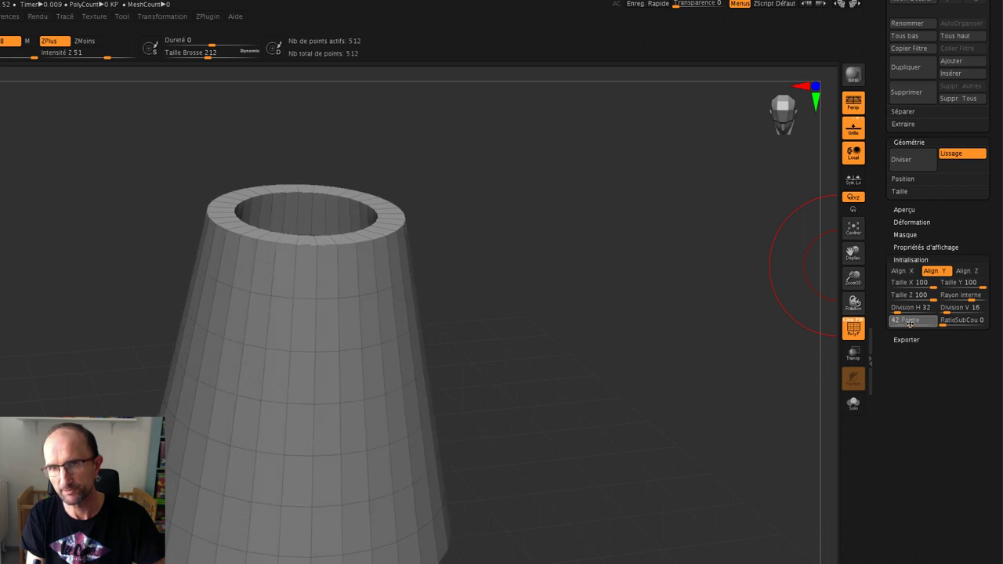
drag(899, 310, 890, 314)
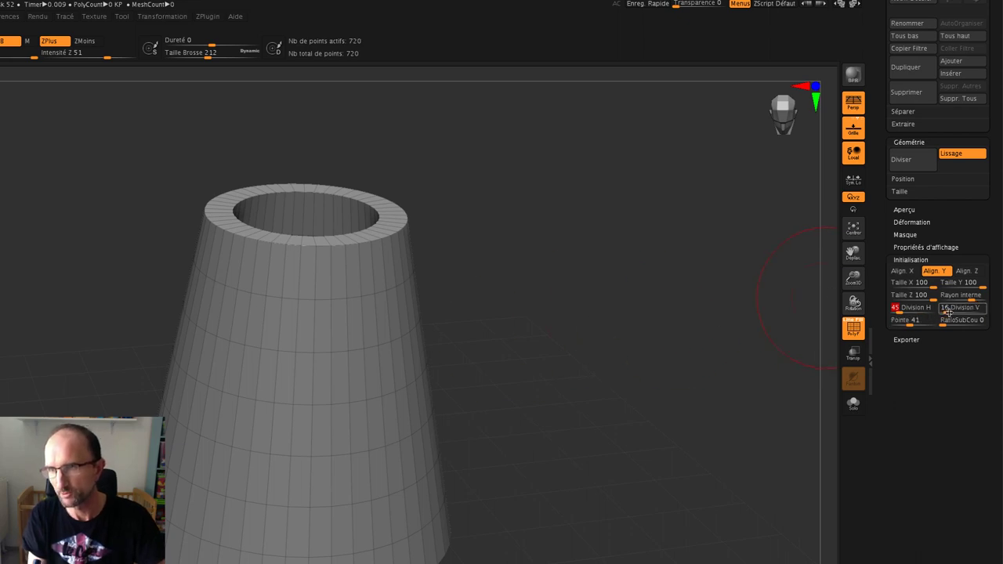
drag(945, 308, 953, 309)
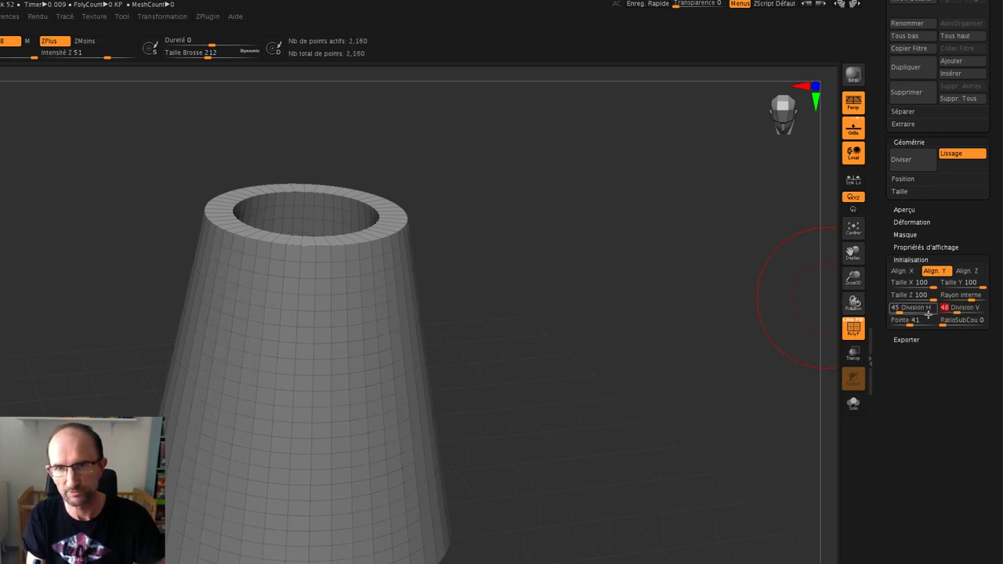
mouse_move(557, 389)
mouse_down()
mouse_move(558, 340)
mouse_move(564, 381)
mouse_move(552, 359)
mouse_up()
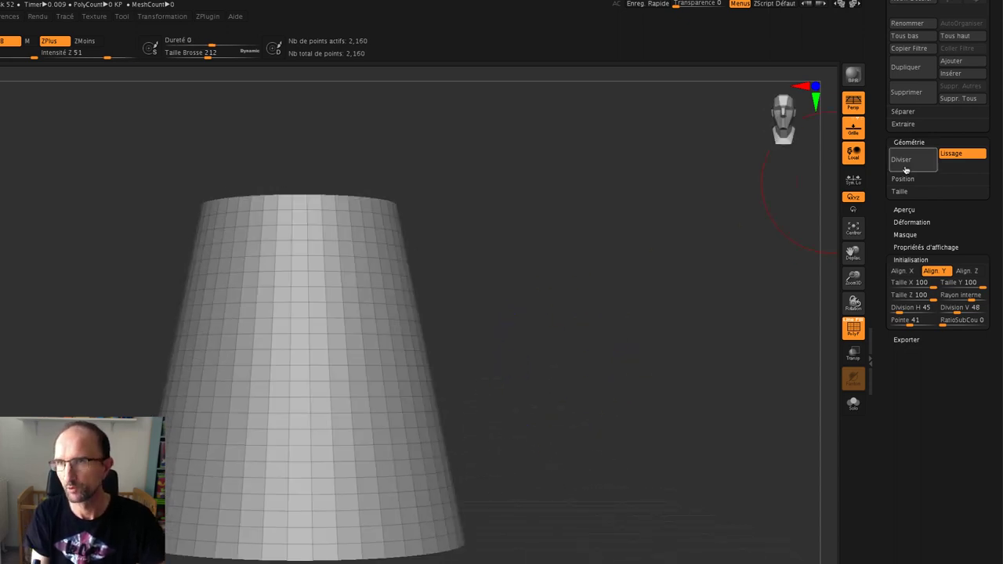
- Rename the cone subtool to 'Puit', then bring up the 3D Meshes picker
drag(870, 143, 887, 306)
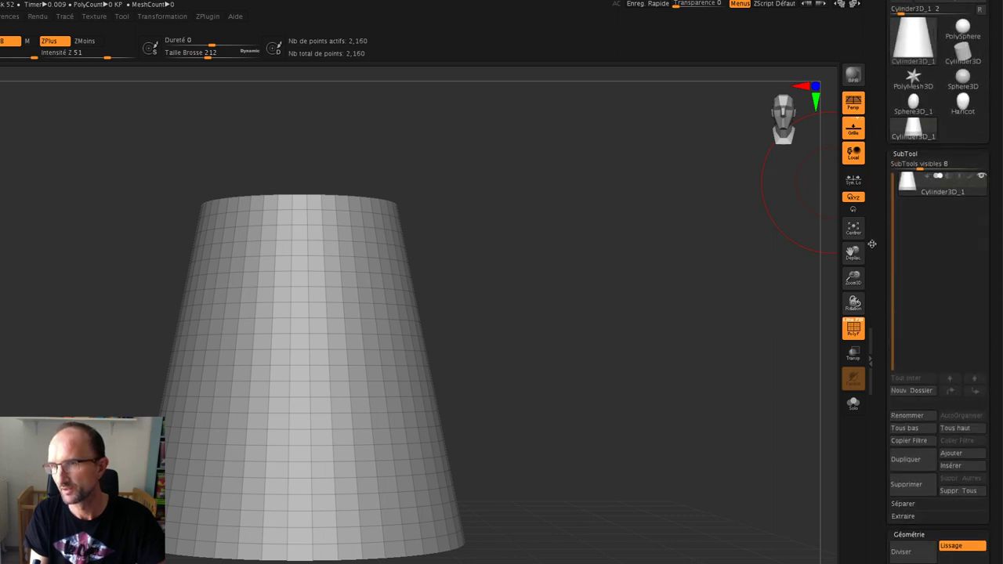
click(908, 330)
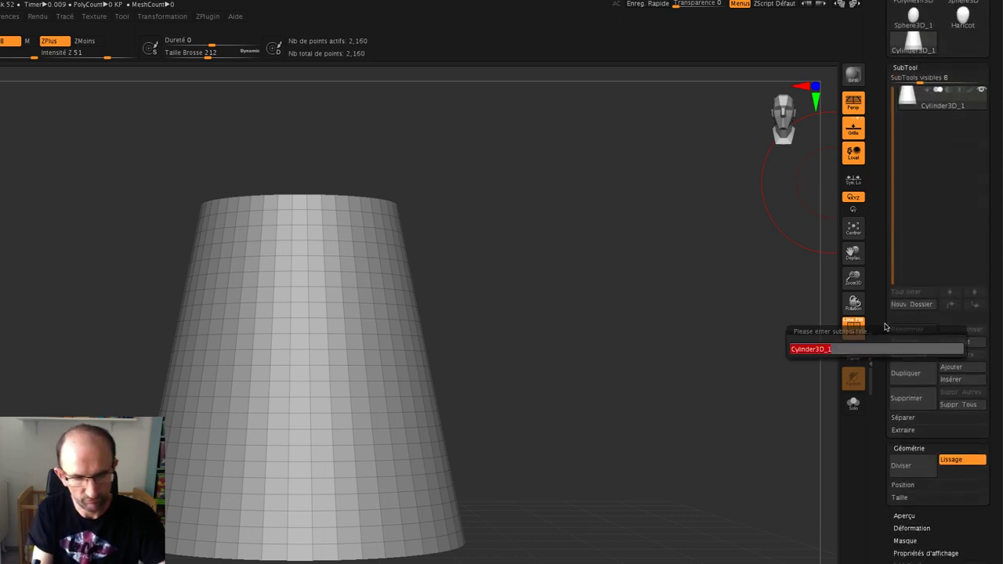
text(Puit)
key(Return)
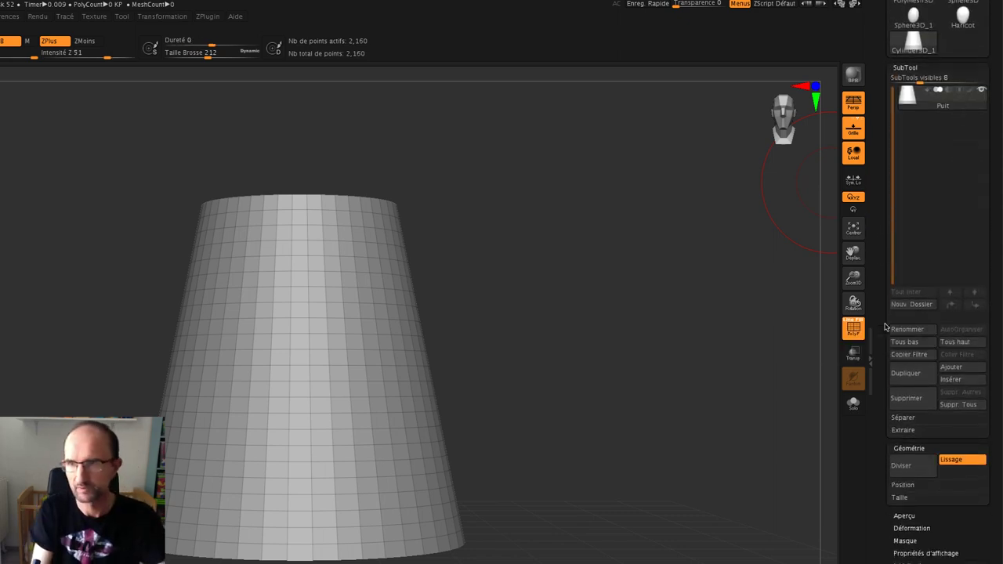
scroll(940, 118, up, 3)
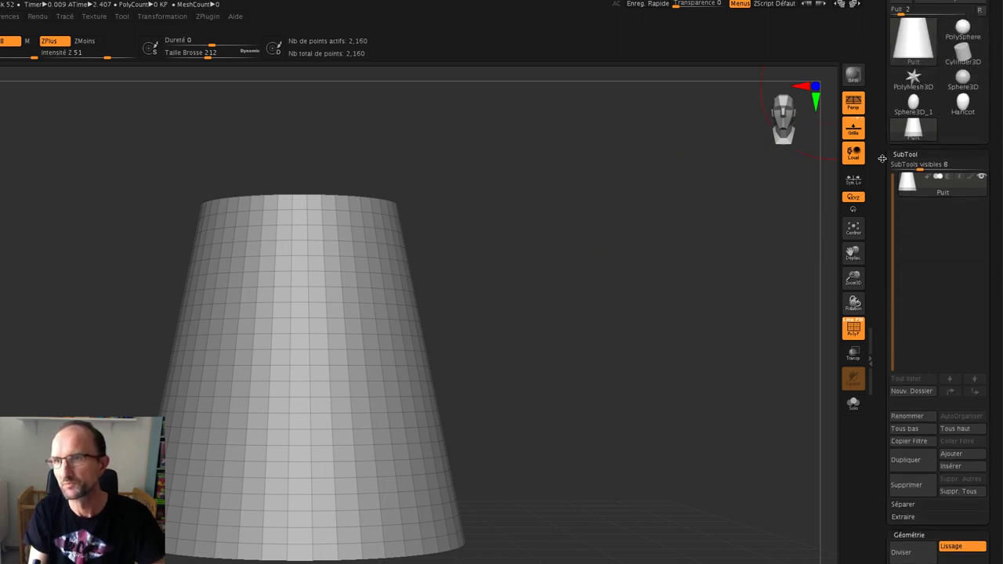
click(913, 83)
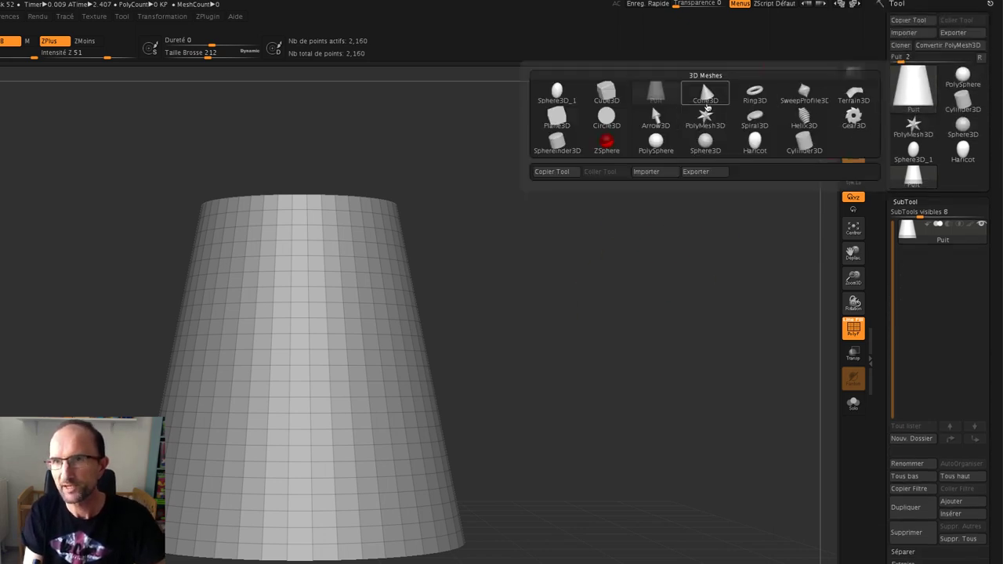
- Replace the cone with a Ring3D primitive and tilt it to view from above
click(755, 94)
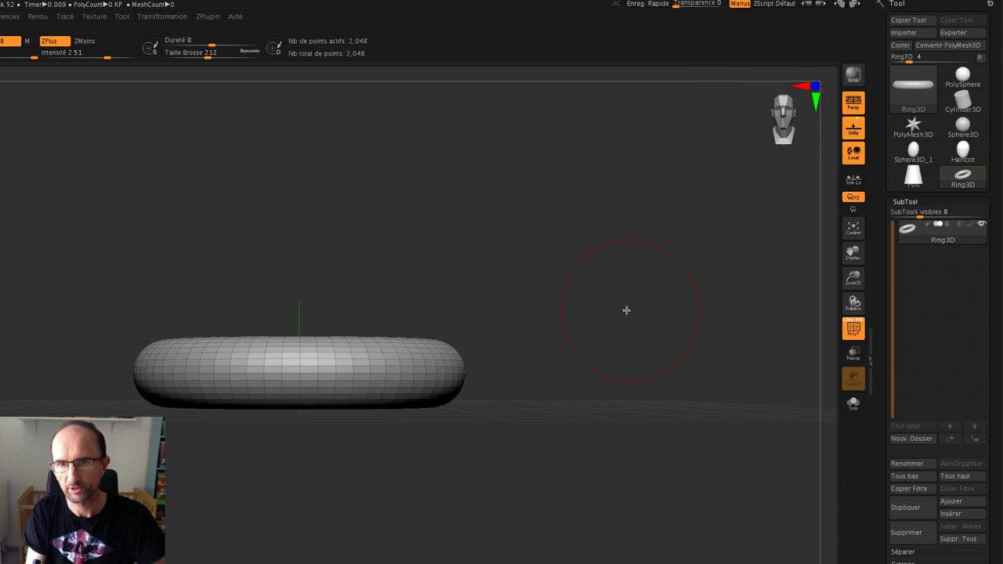
drag(626, 311, 570, 350)
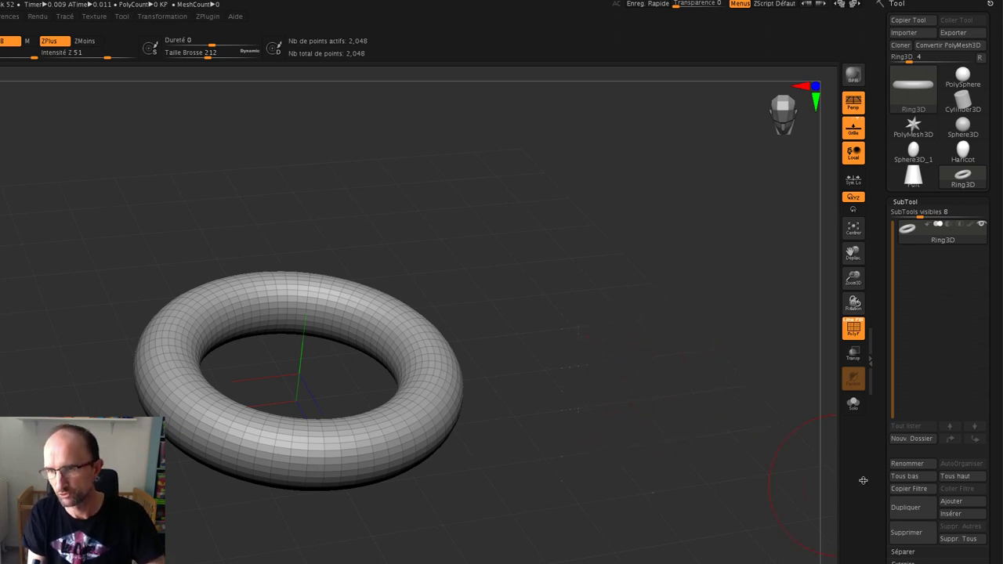
scroll(865, 458, down, 2)
scroll(866, 458, down, 3)
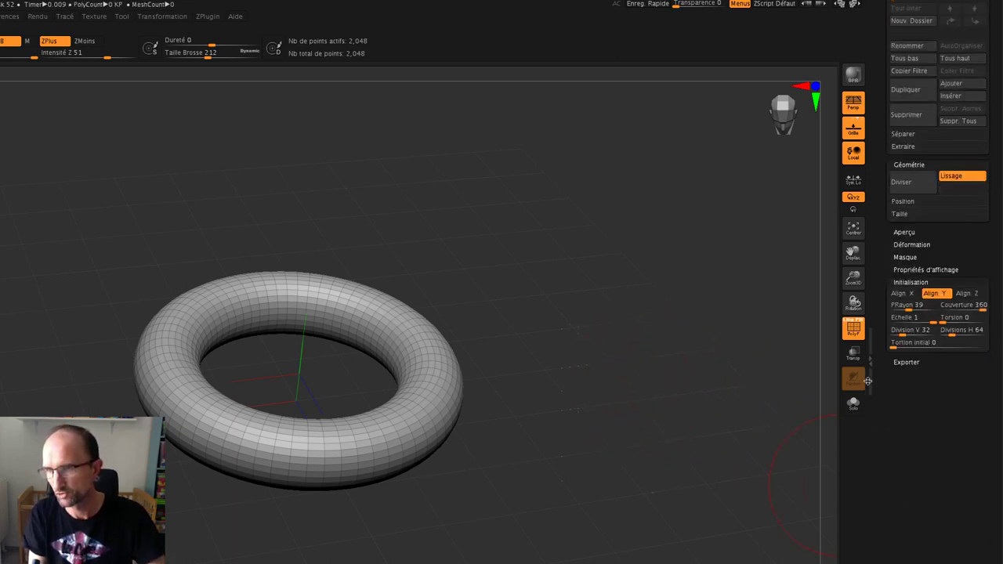
scroll(865, 458, down, 2)
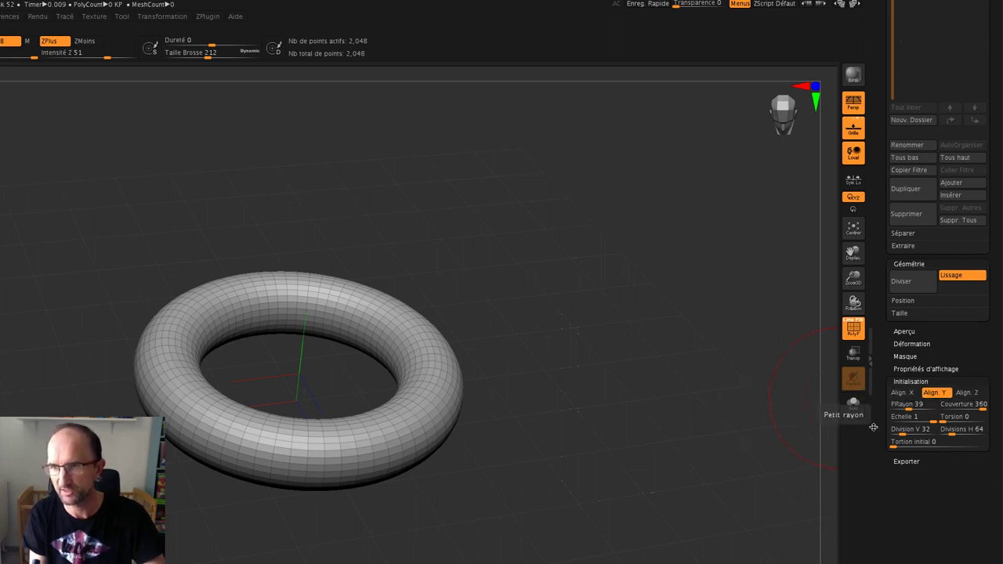
- Thicken, wrap and taper the ring's tube, then twist it with initial twist 85
drag(910, 405, 915, 404)
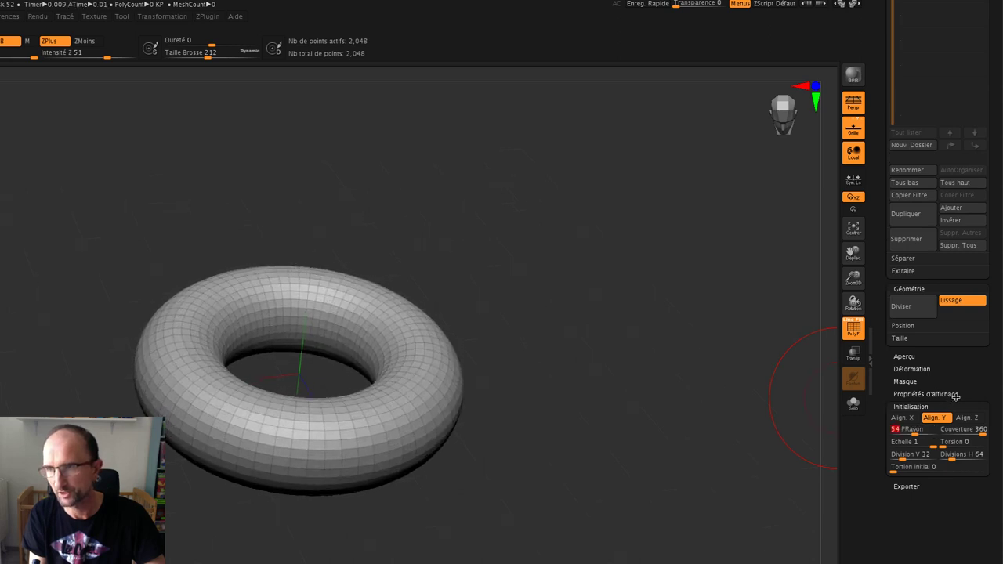
mouse_move(980, 430)
mouse_down()
mouse_move(970, 429)
mouse_move(990, 426)
mouse_up()
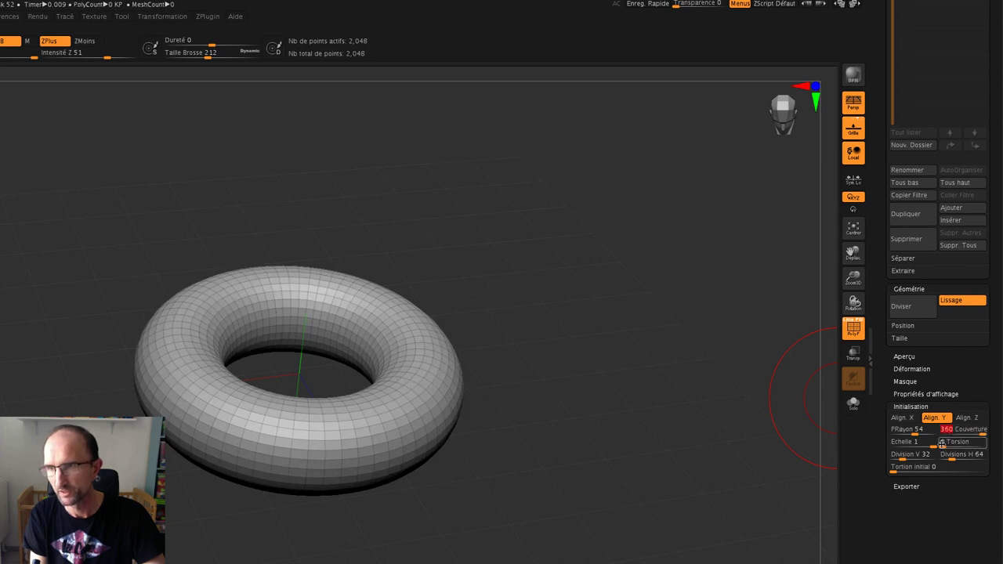
drag(914, 443, 916, 447)
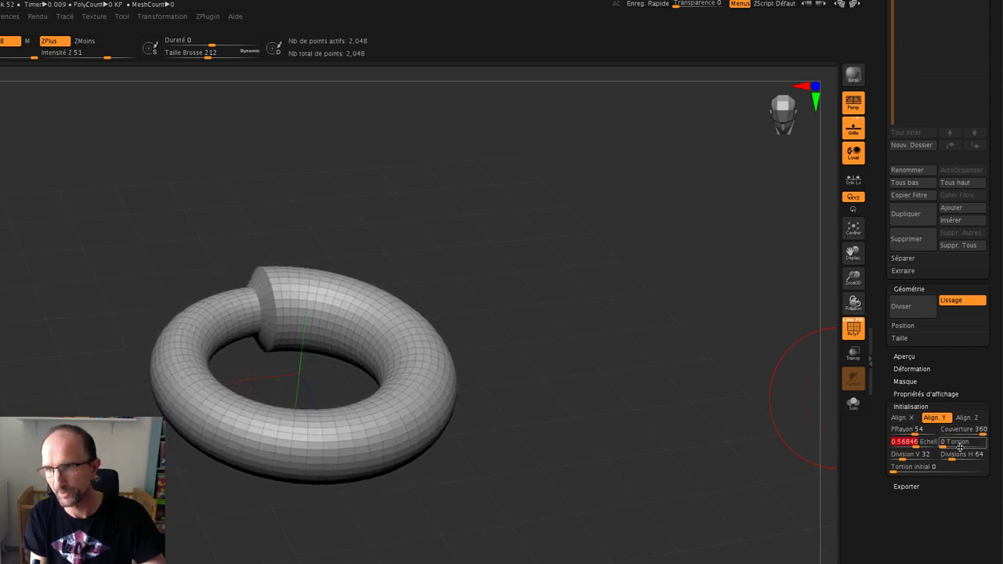
drag(946, 446, 897, 468)
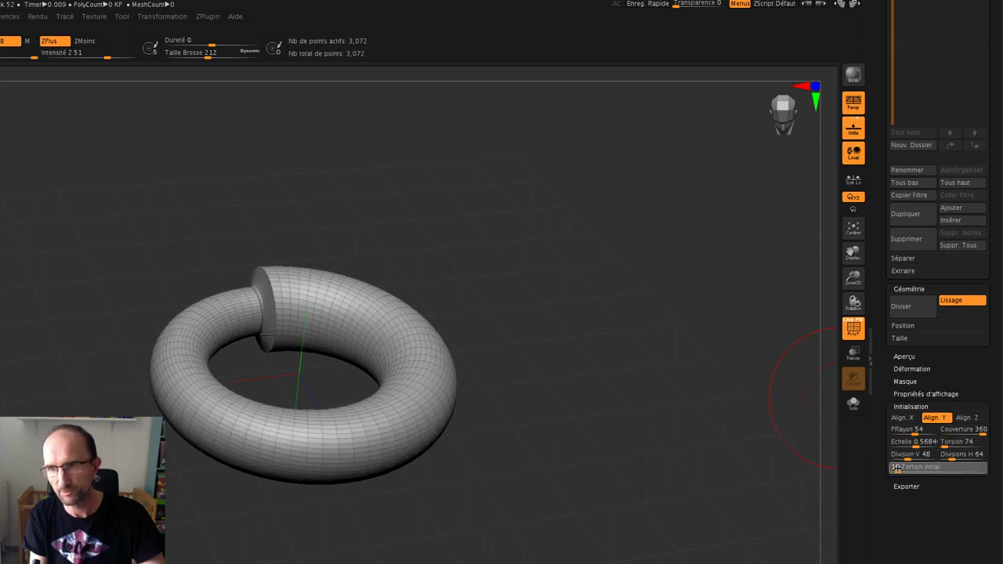
text(5085)
key(Return)
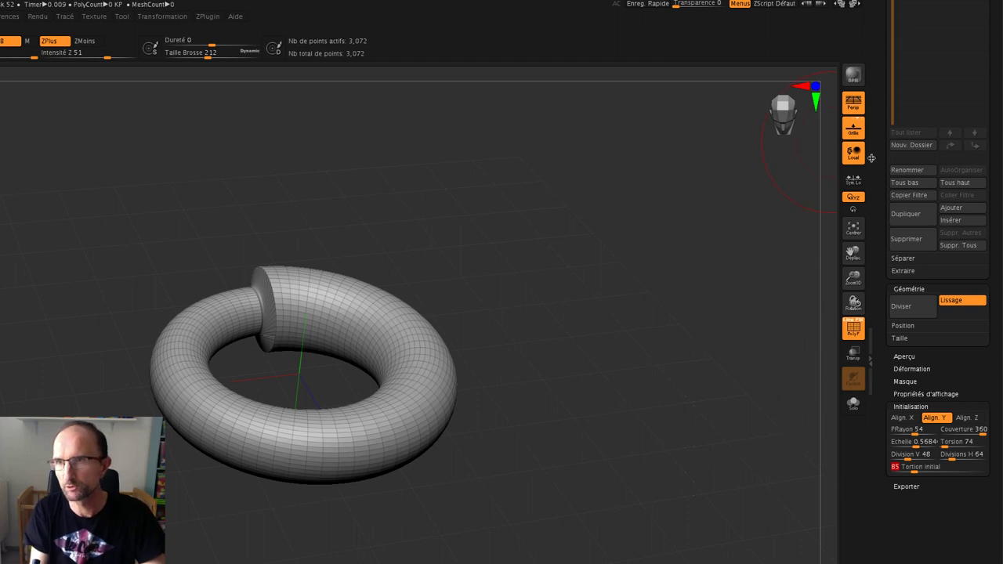
scroll(876, 156, up, 5)
scroll(894, 125, up, 2)
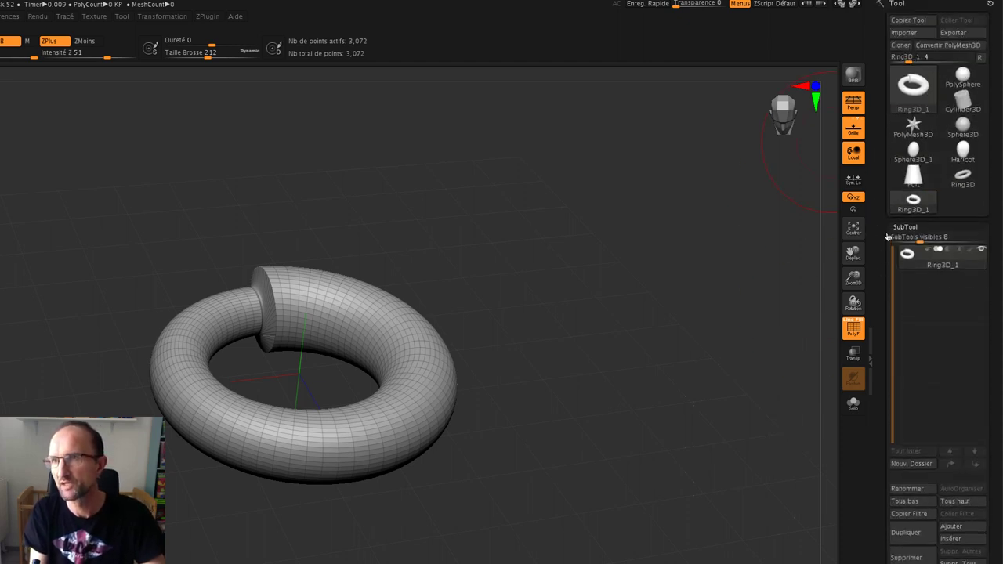
- Replace the ring with a Helix3D primitive viewed side-on
click(914, 89)
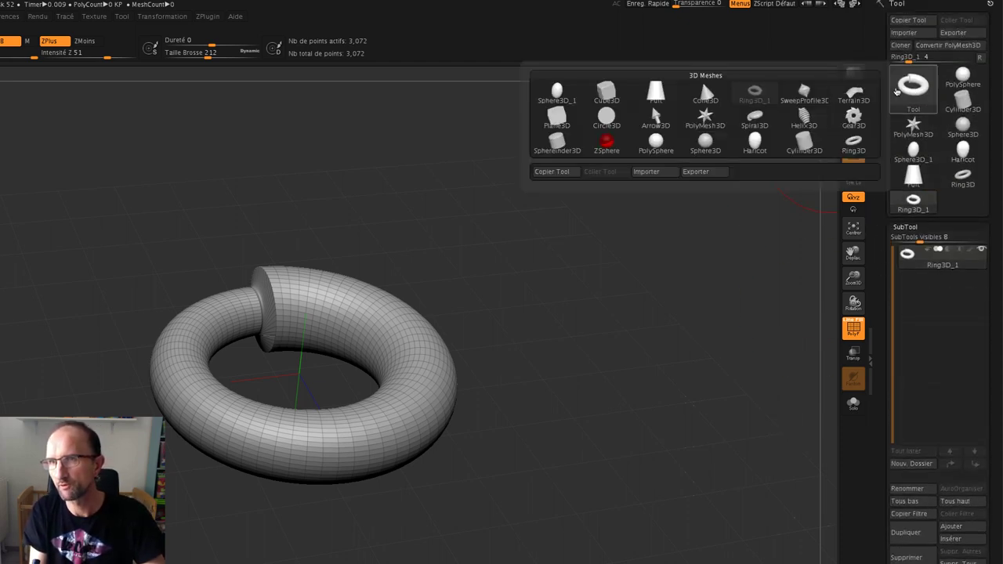
click(806, 115)
mouse_move(616, 320)
mouse_down()
mouse_move(565, 403)
mouse_move(568, 368)
mouse_up()
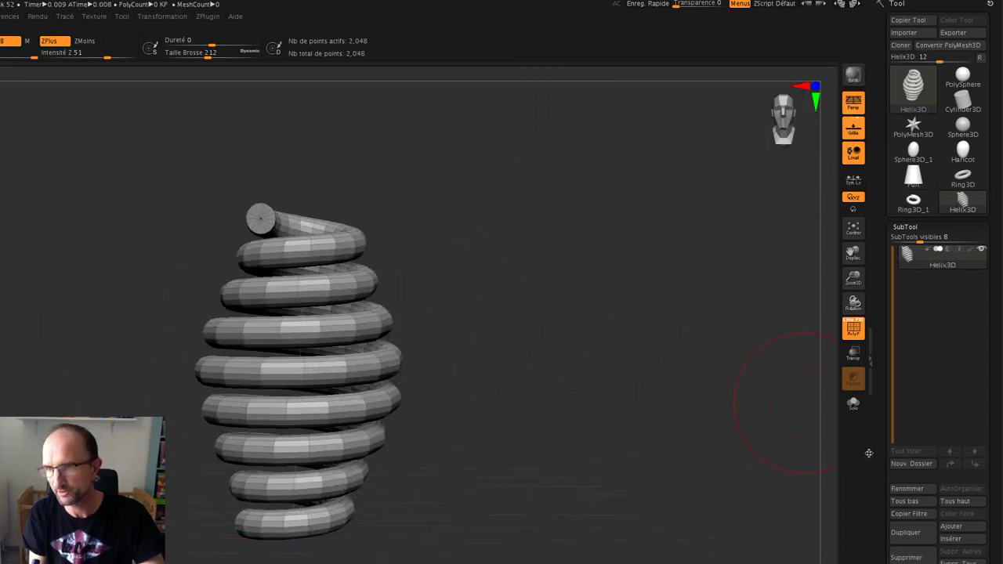
drag(869, 453, 877, 346)
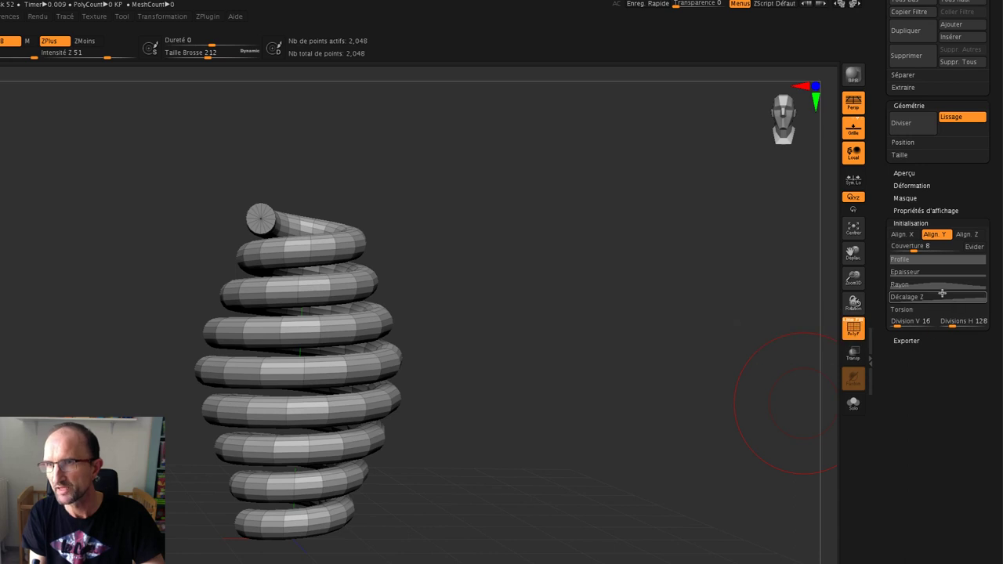
- Edit the helix Profile and Rayon curves to thin the wire and vary the coil radius
click(929, 261)
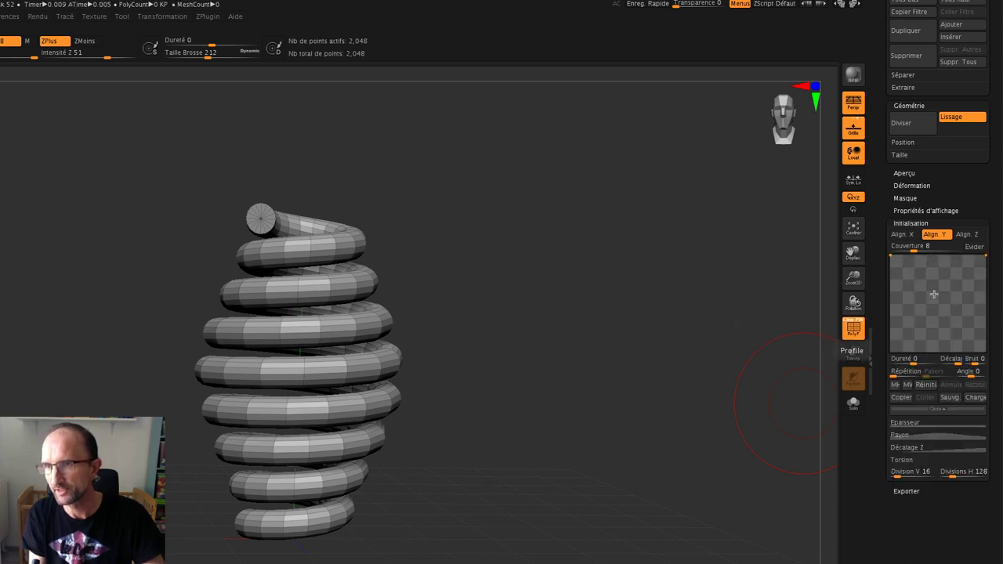
drag(891, 258, 925, 310)
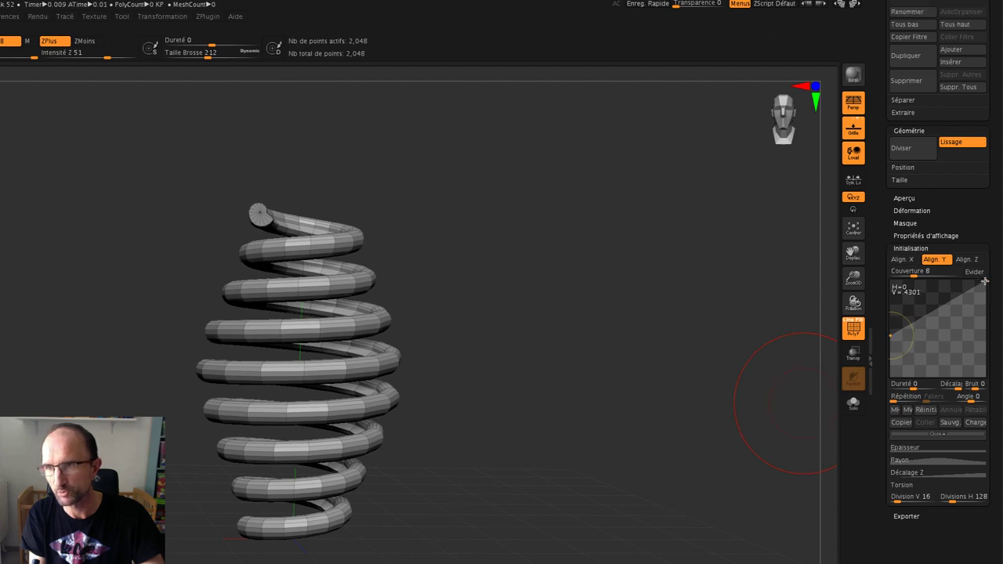
drag(985, 281, 976, 310)
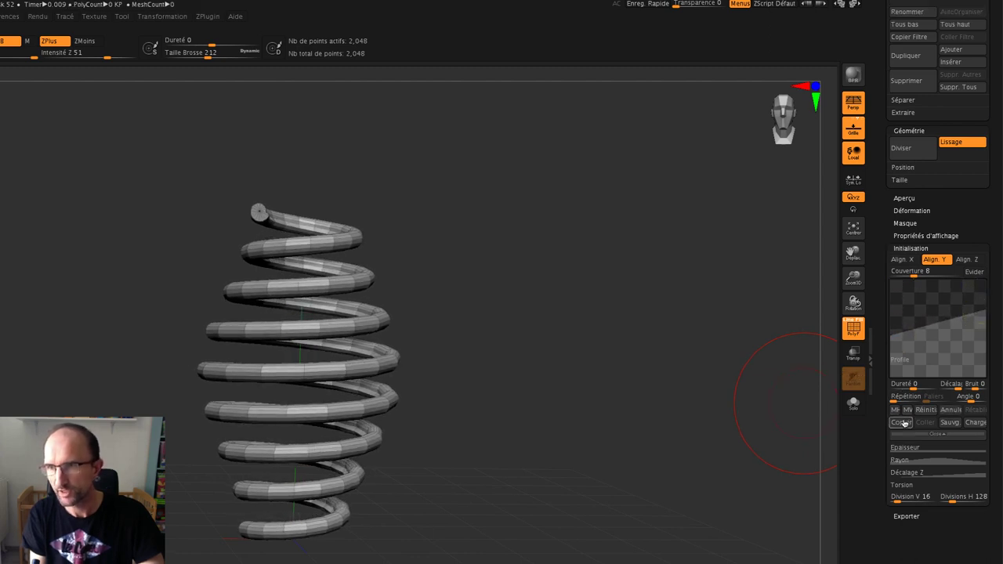
click(935, 458)
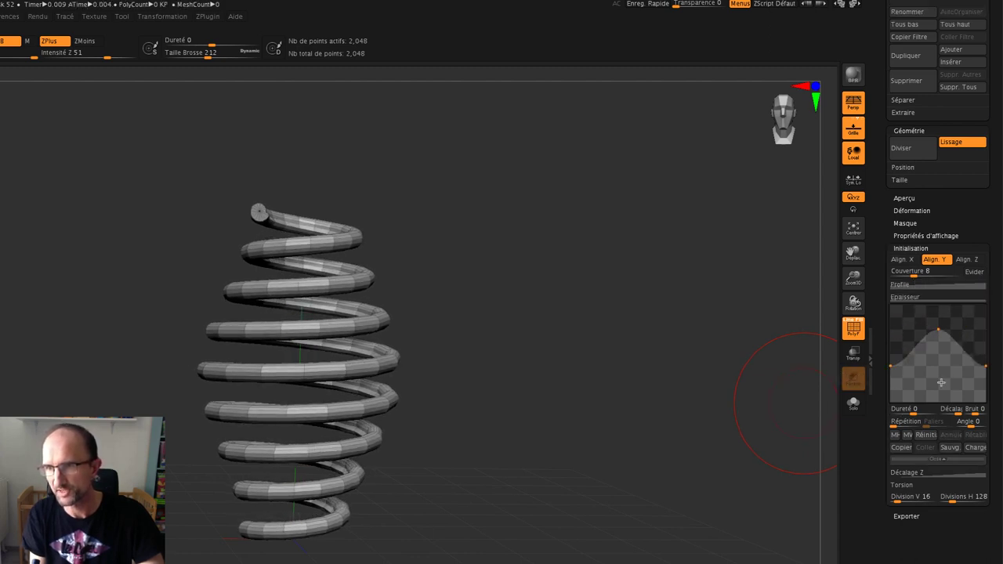
mouse_move(945, 330)
mouse_down()
mouse_move(926, 382)
mouse_move(914, 380)
mouse_up()
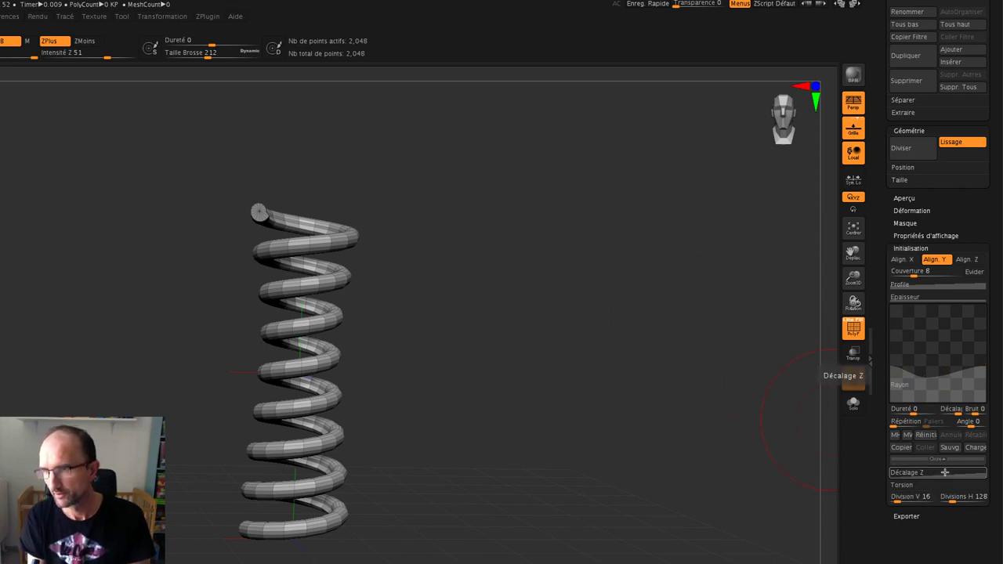
mouse_move(962, 374)
mouse_down()
mouse_move(980, 377)
mouse_move(831, 425)
mouse_up()
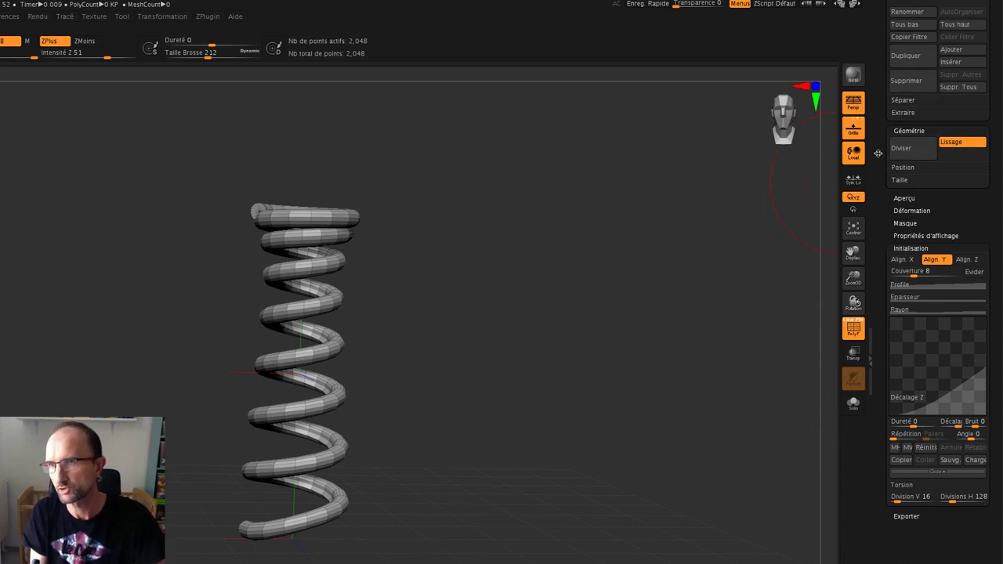
- Rename the helix spring subtool to 'Ressort', then bring up the 3D Meshes picker
scroll(876, 188, up, 5)
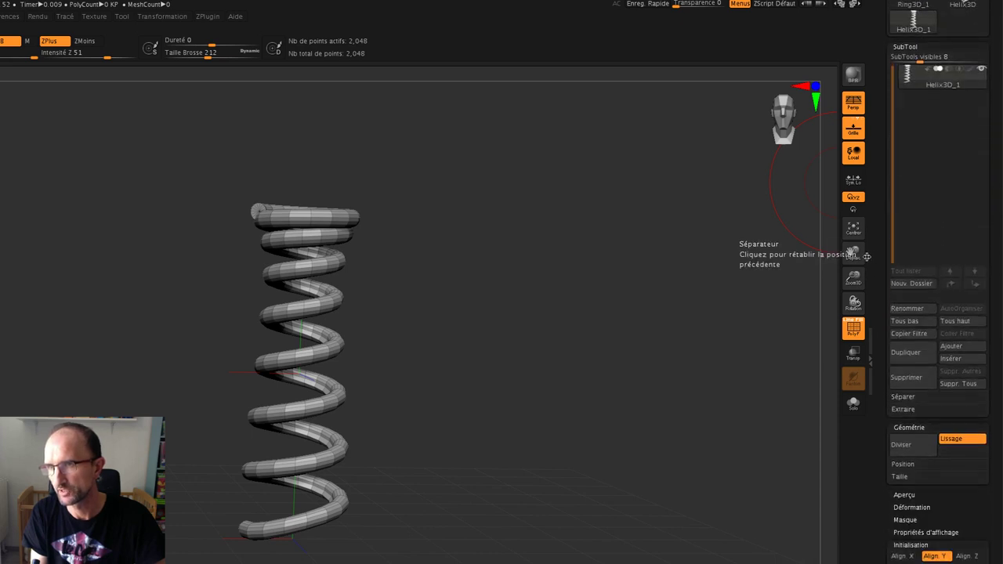
click(919, 310)
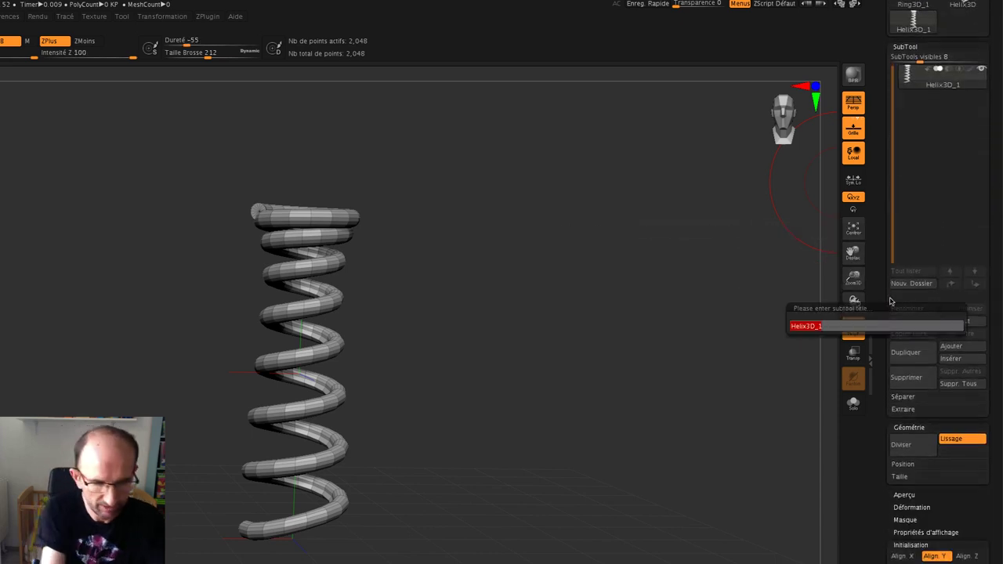
text(Ressort)
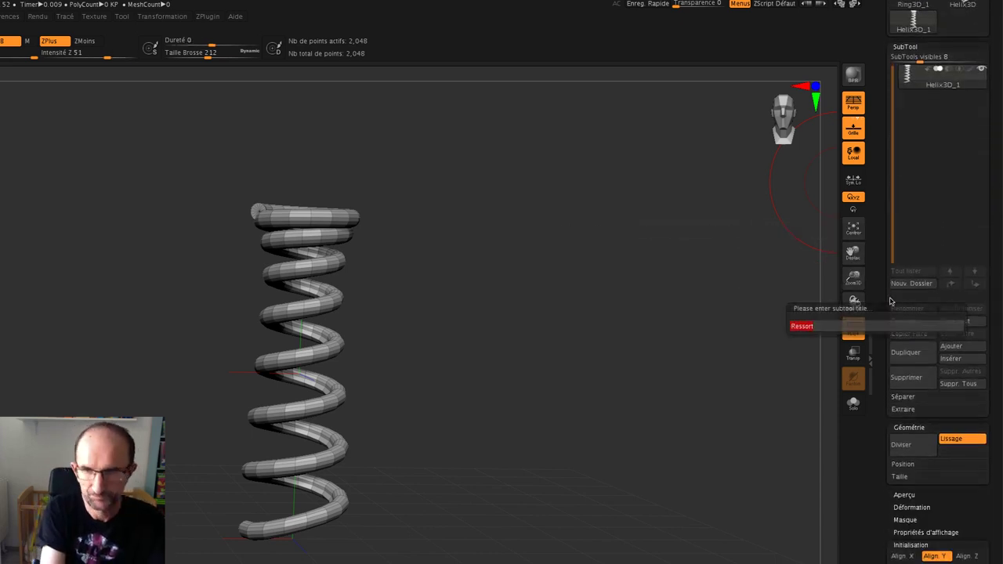
key(Return)
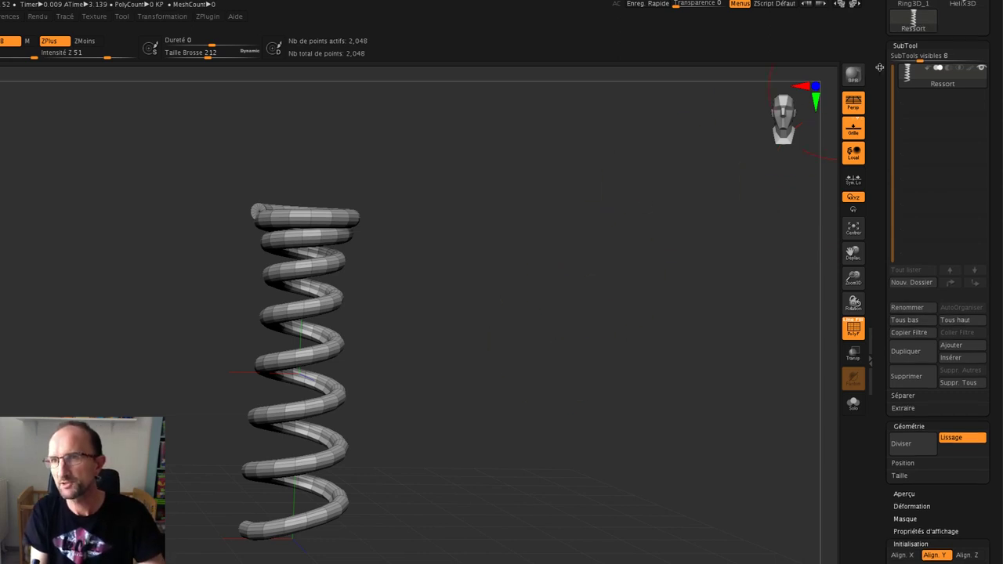
scroll(936, 156, up, 5)
click(917, 82)
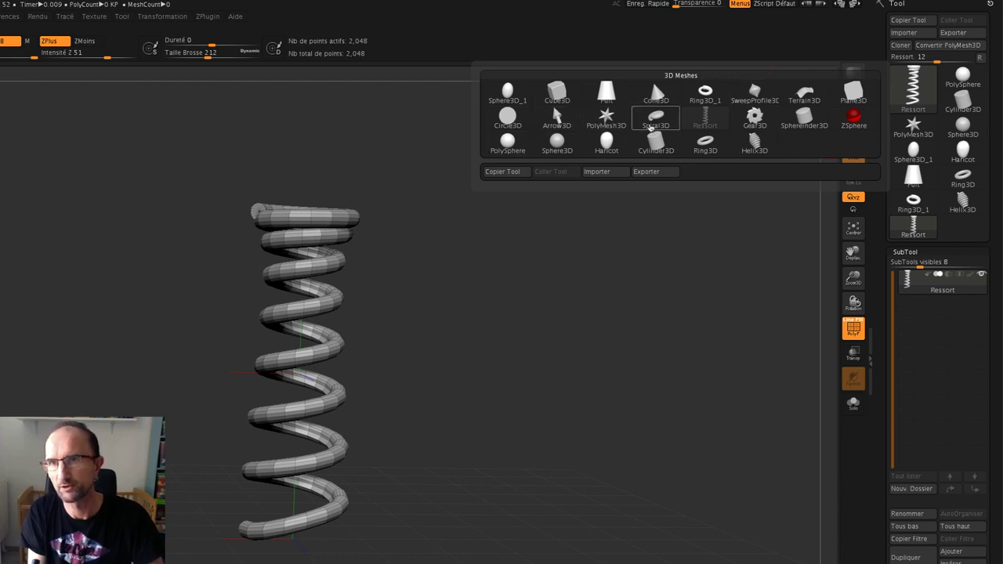
- Swap in the Plane3D terrain, align it to Z, and size it 76 by 78
click(807, 91)
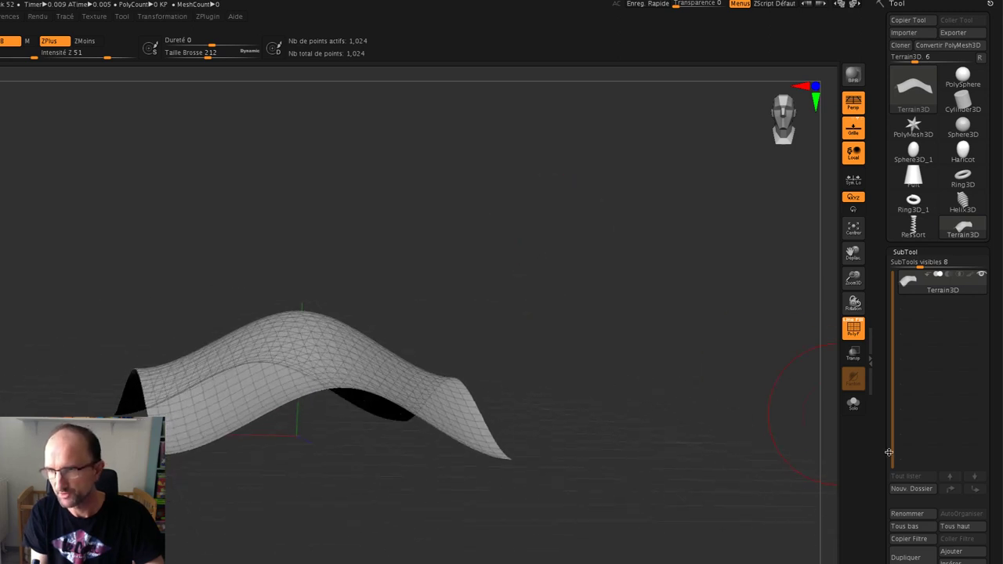
scroll(876, 463, down, 3)
scroll(874, 392, down, 3)
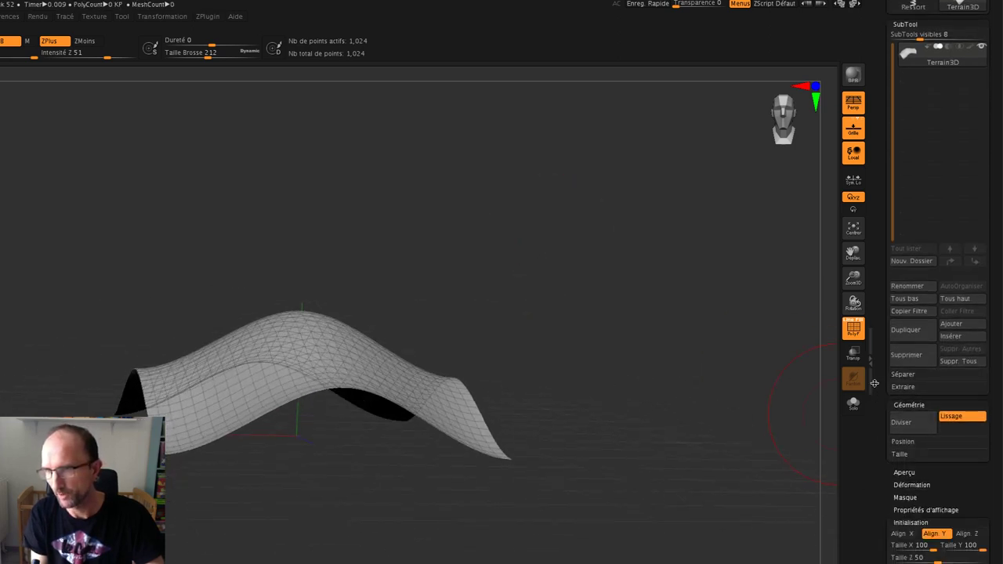
scroll(873, 373, down, 3)
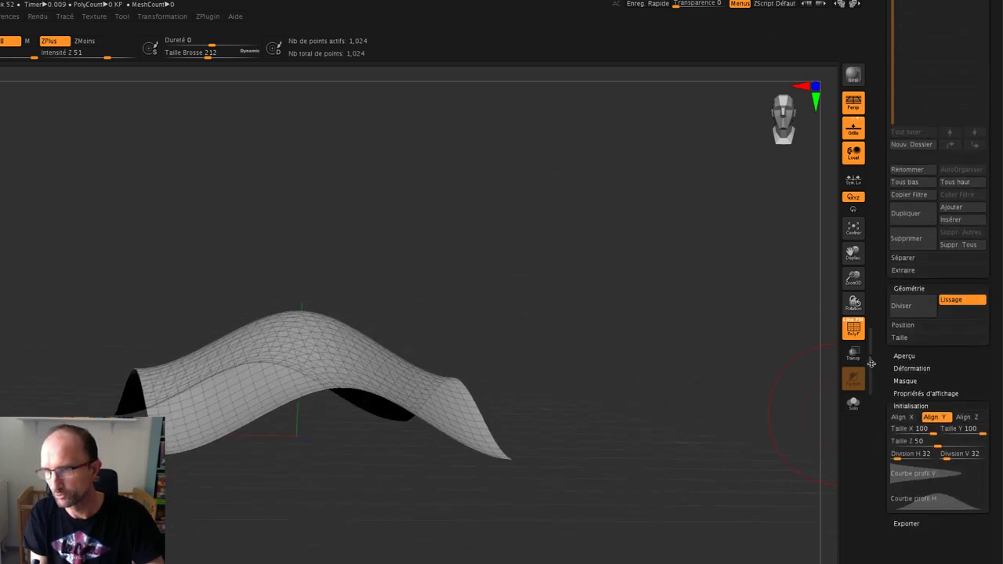
click(903, 417)
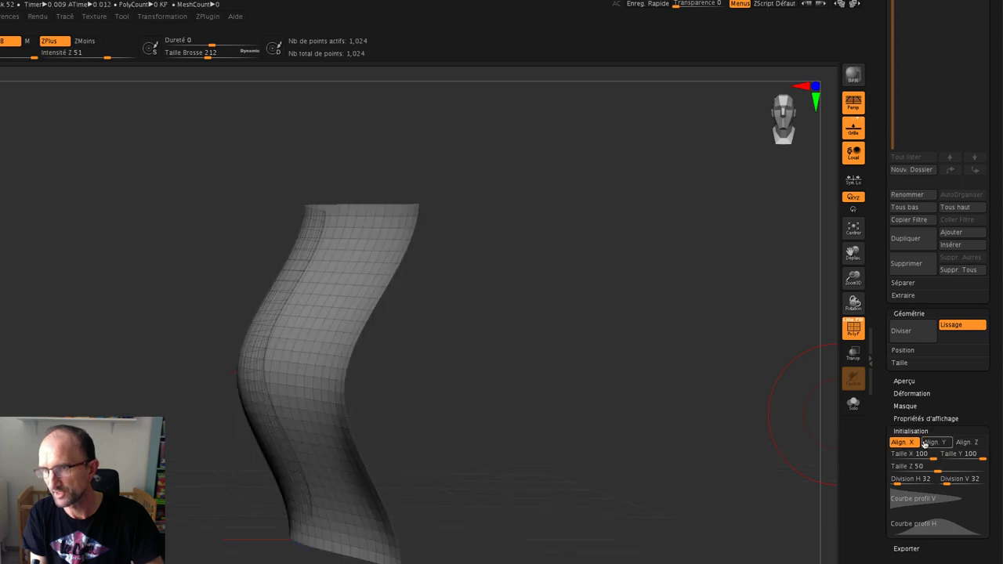
click(933, 443)
click(967, 443)
mouse_move(935, 455)
mouse_down()
mouse_move(922, 456)
mouse_move(949, 466)
mouse_up()
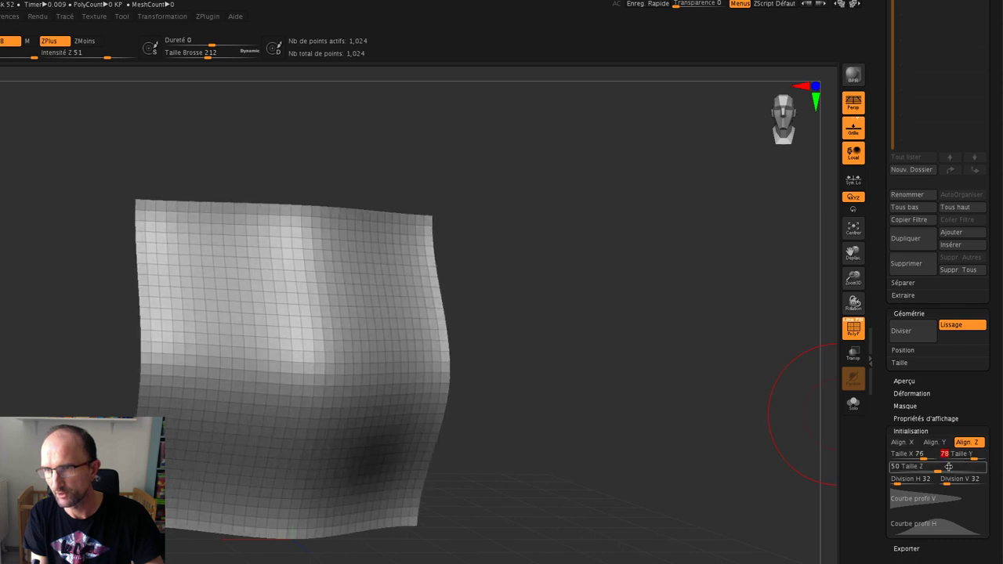
- Bend the Courbe profil V curve to give the terrain a wavy top edge
click(916, 500)
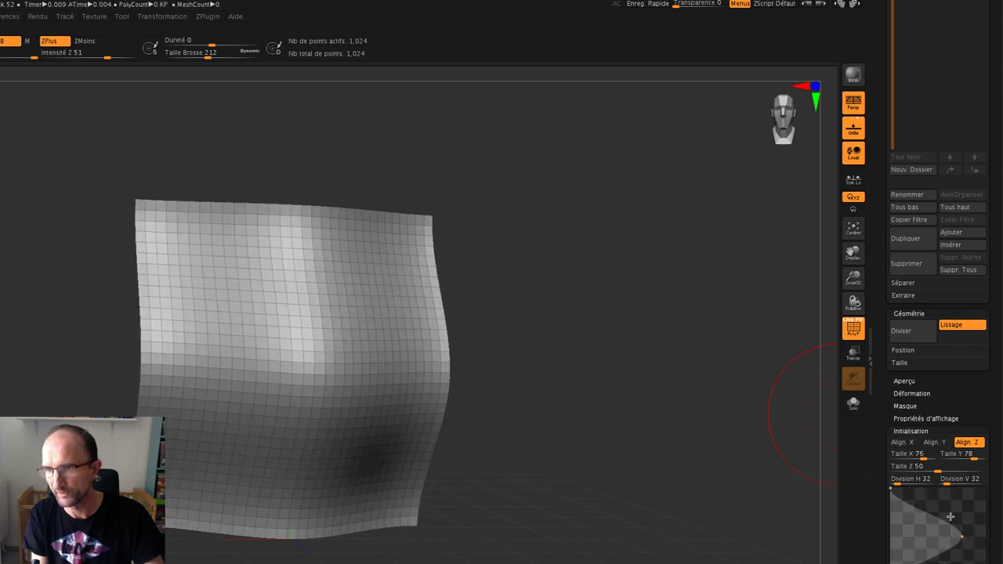
drag(962, 537, 909, 533)
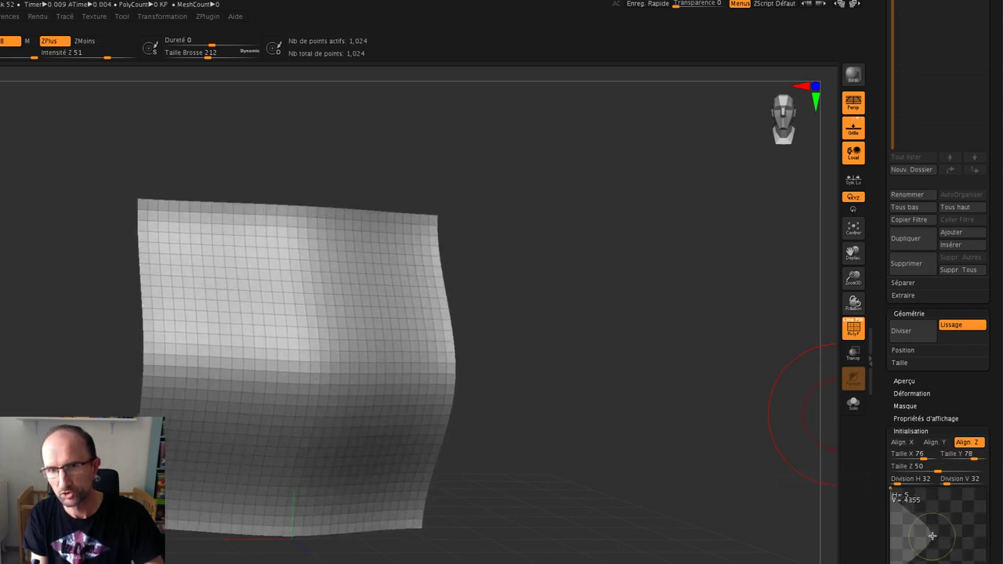
mouse_move(685, 519)
mouse_down()
mouse_move(679, 434)
mouse_move(654, 400)
mouse_move(664, 421)
mouse_move(663, 412)
mouse_up()
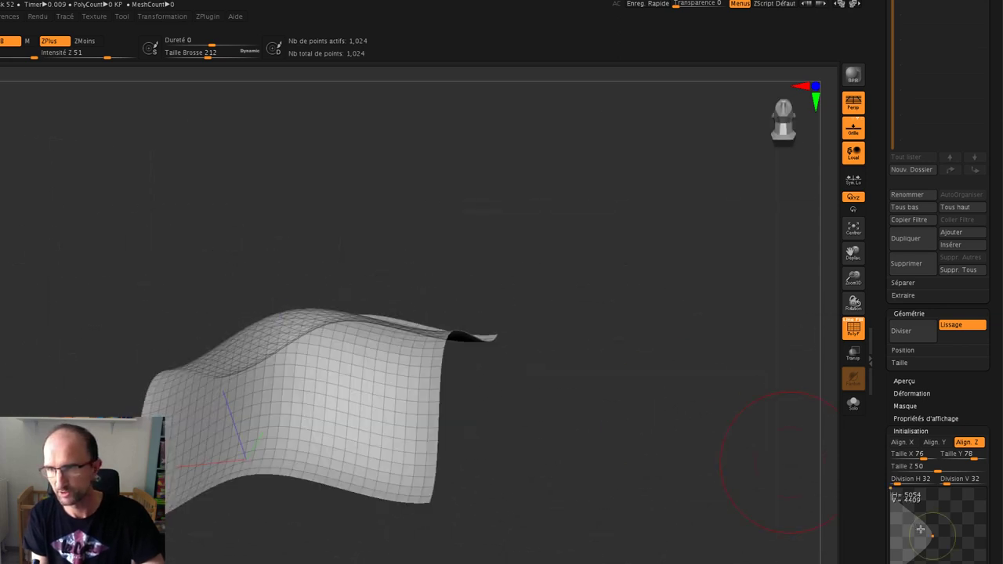
drag(933, 536, 928, 540)
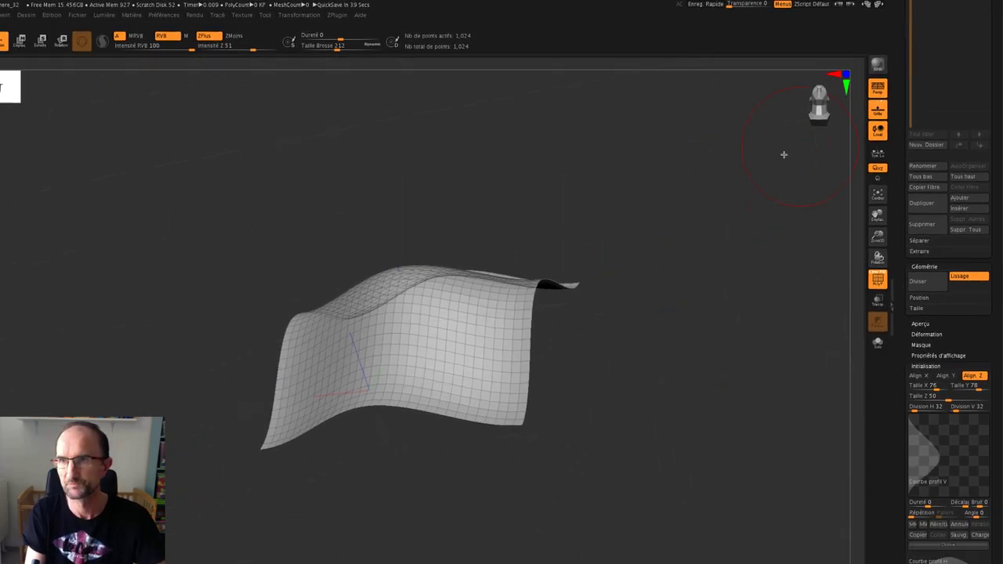
- Select the PolySphere and append the Puit mesh as a new subtool
drag(908, 72, 908, 182)
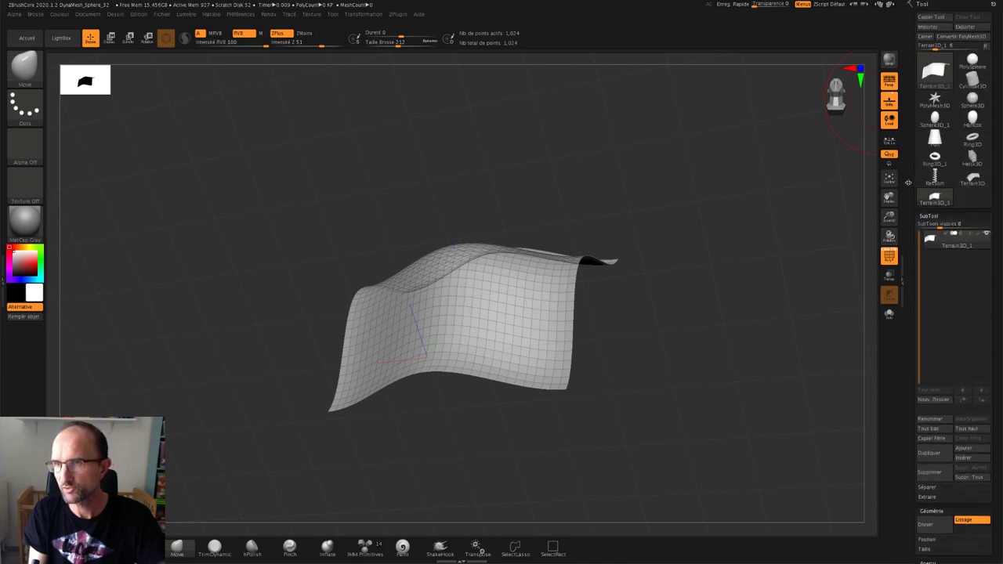
click(971, 63)
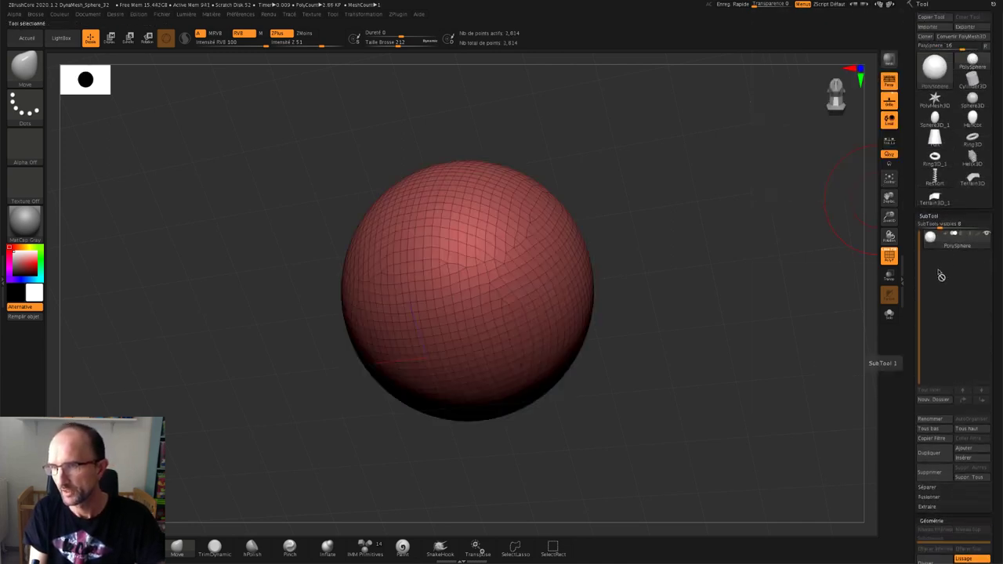
click(967, 448)
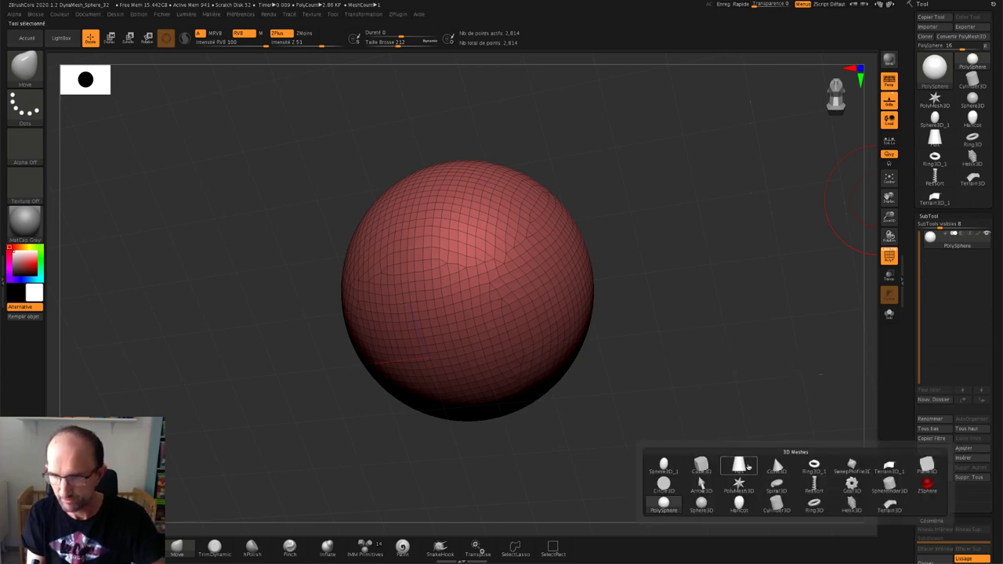
mouse_move(739, 466)
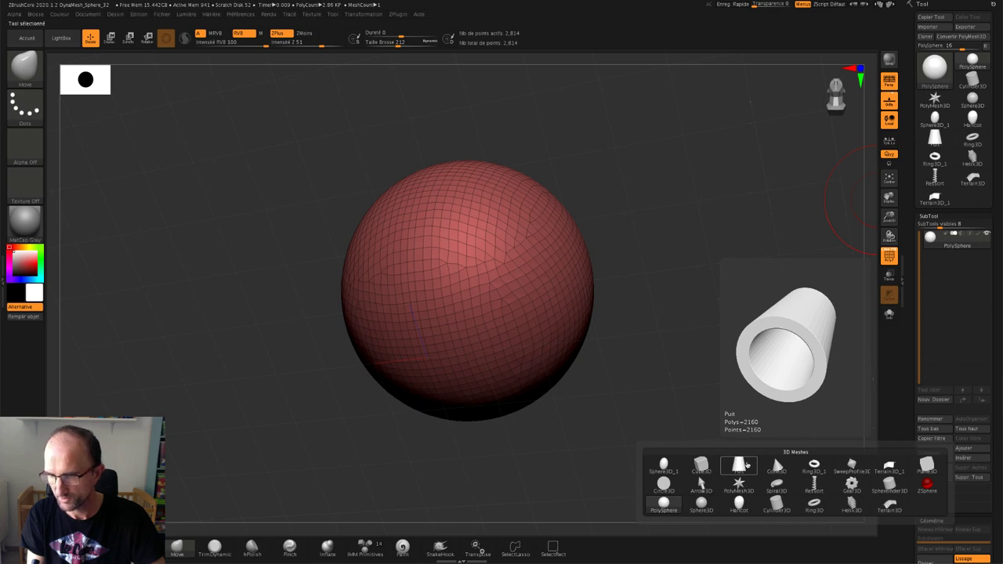
click(745, 466)
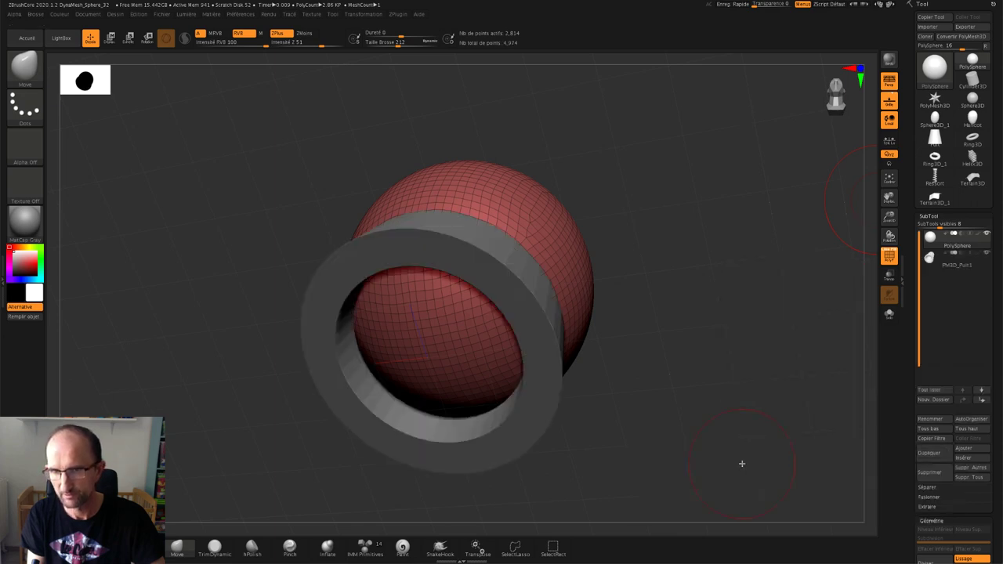
drag(697, 284, 710, 308)
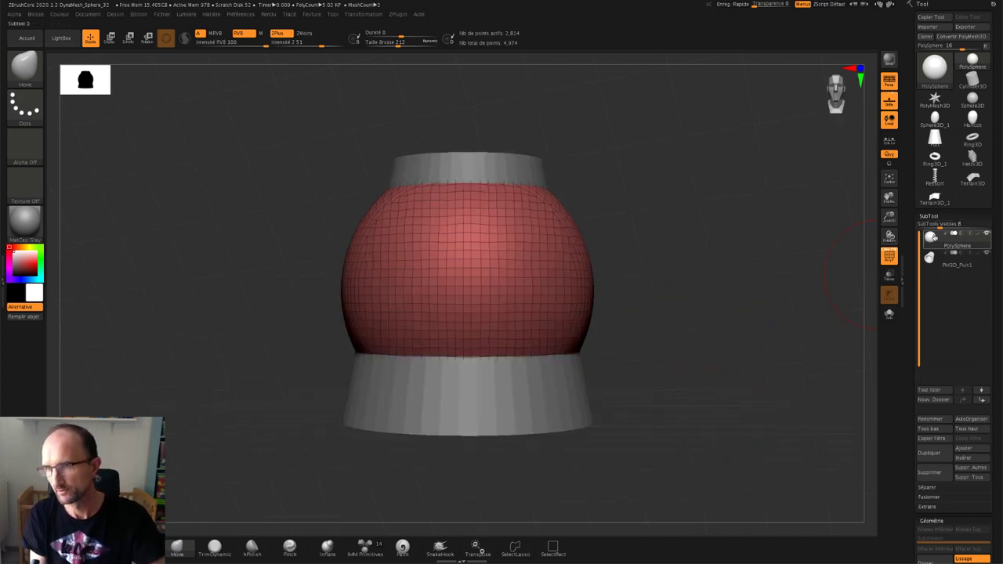
mouse_move(955, 263)
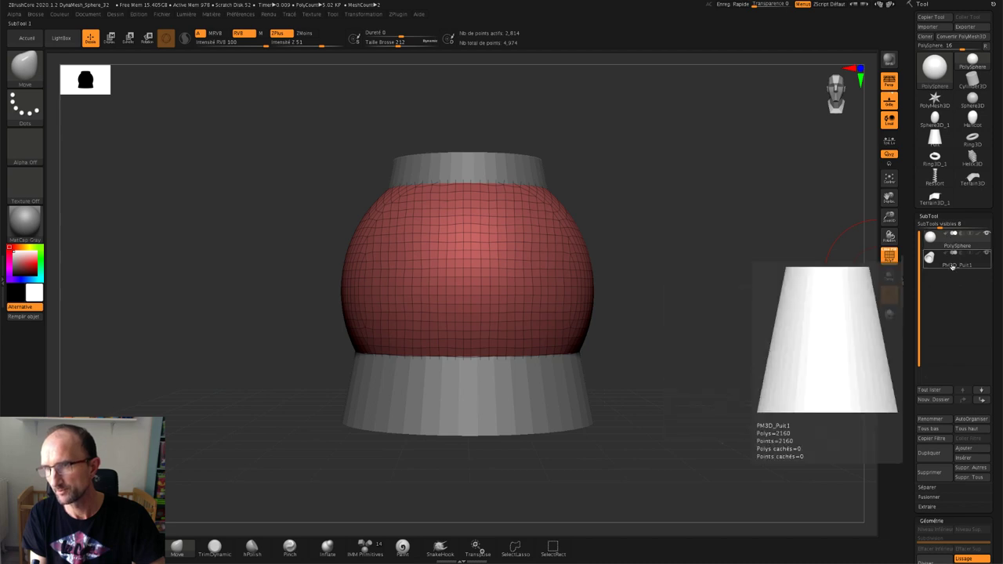
- Stretch the Puit subtool downward with Move into a tapered base under the sphere
click(960, 265)
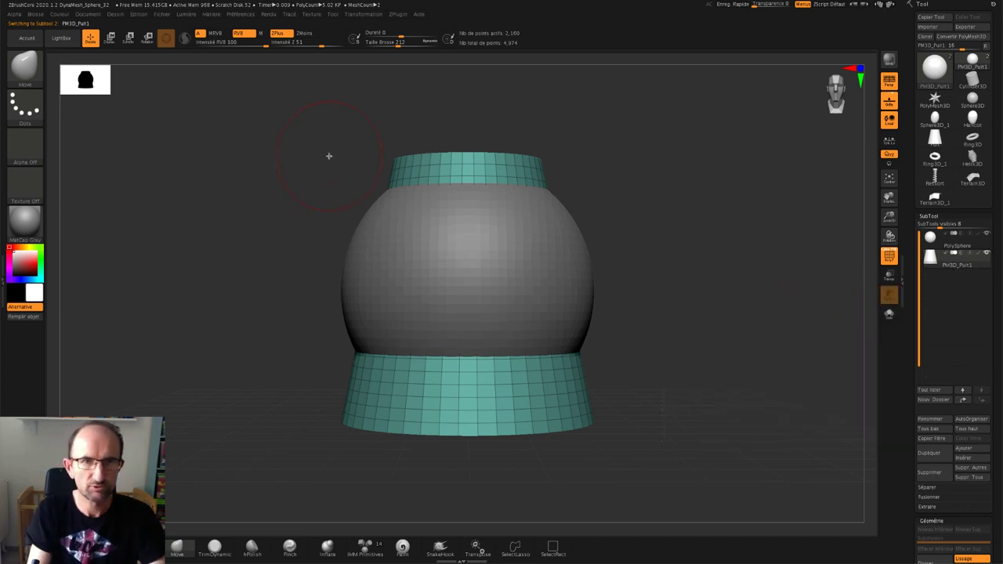
click(114, 46)
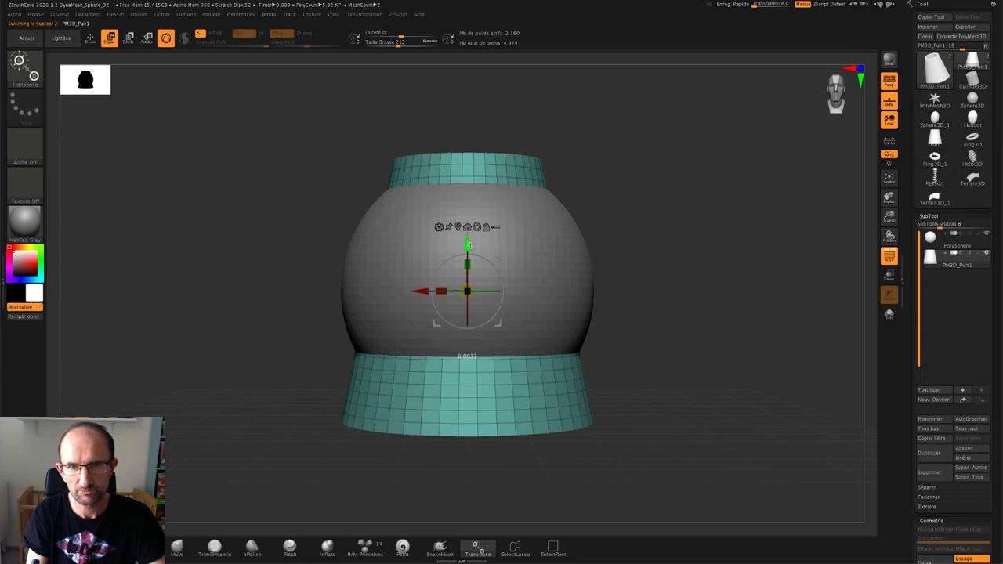
mouse_move(483, 267)
mouse_down()
mouse_move(482, 338)
mouse_move(522, 500)
mouse_move(518, 468)
mouse_up()
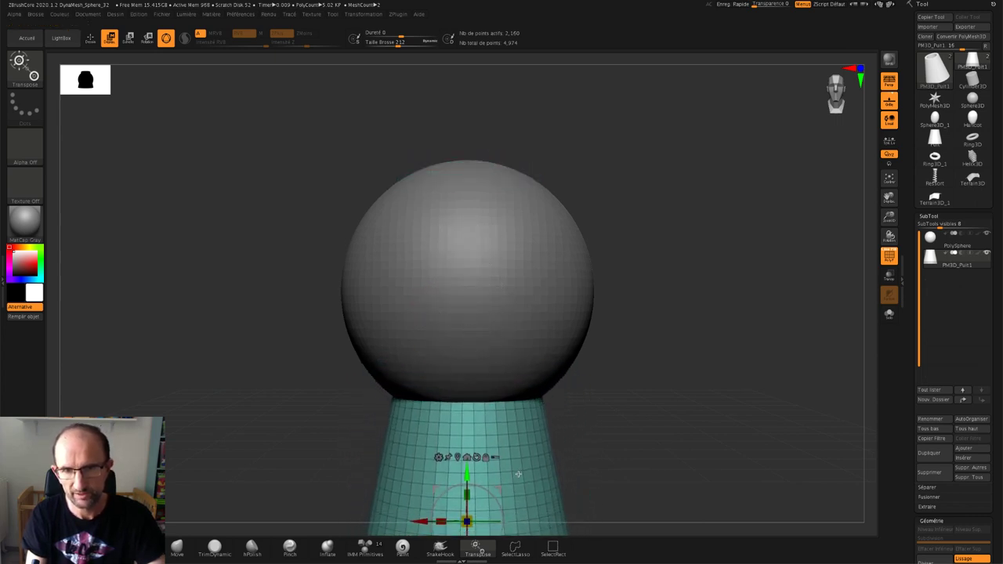
key(f)
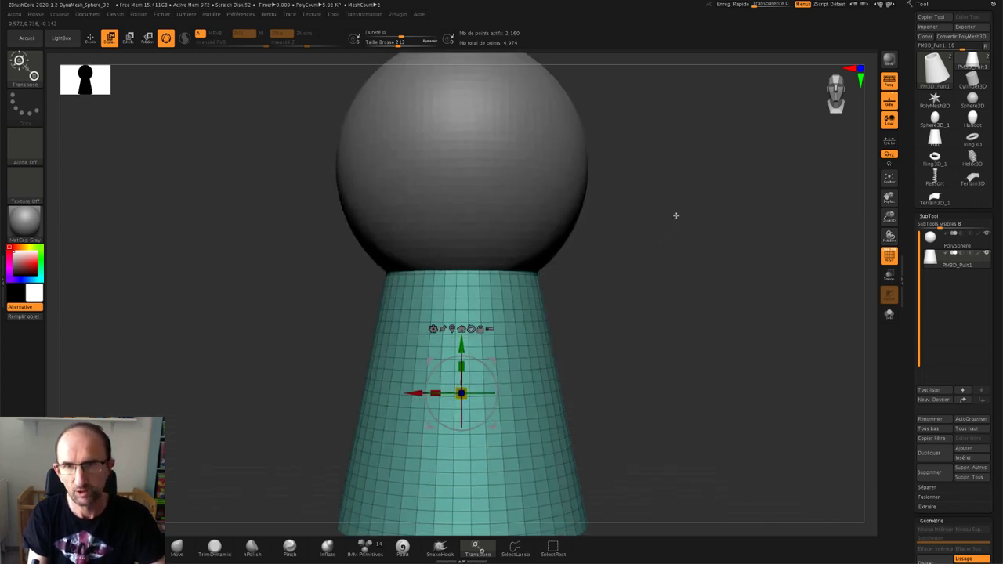
ctrl+right_drag(679, 215, 683, 191)
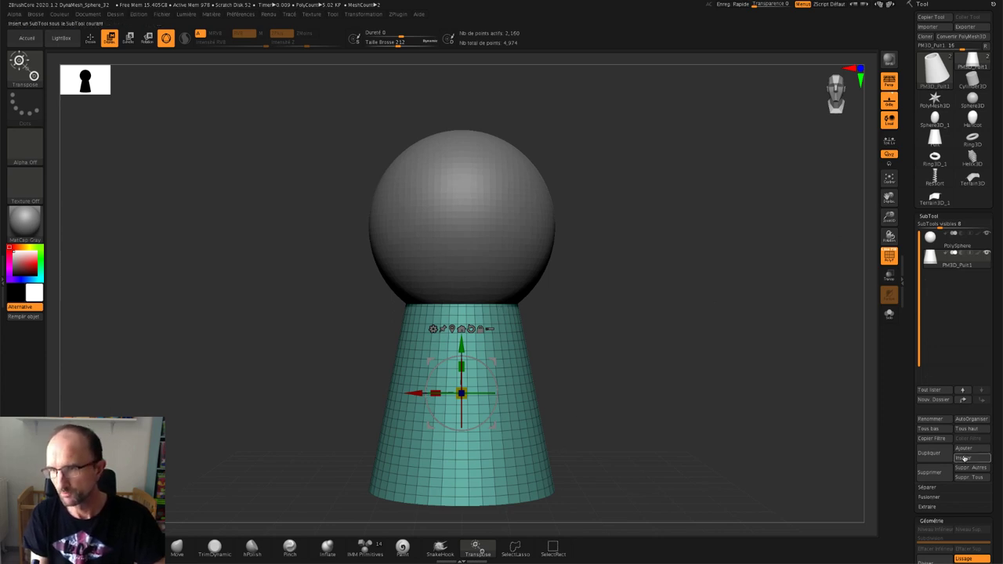
- Insert the Ressort spring mesh as a new subtool and select it
click(973, 457)
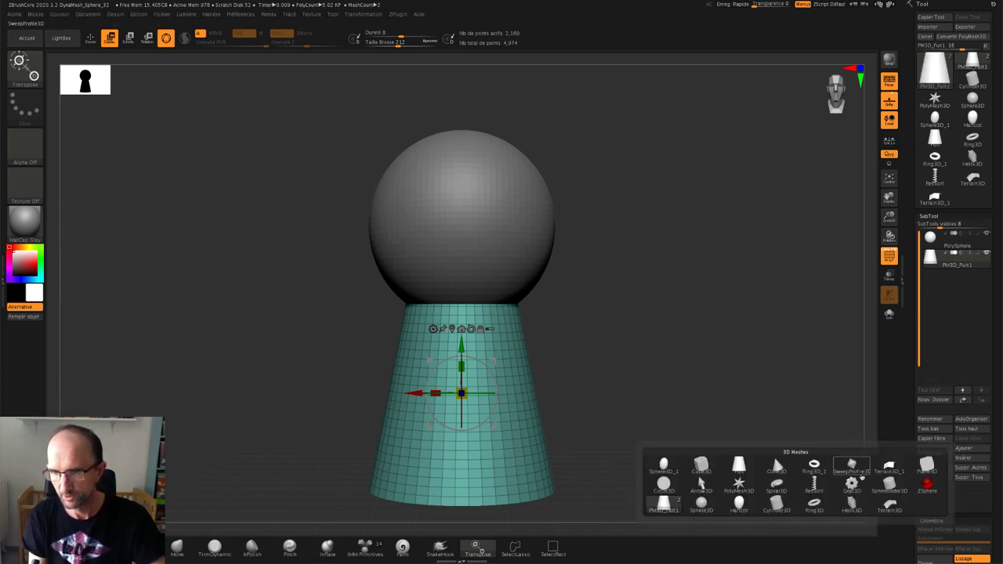
click(816, 484)
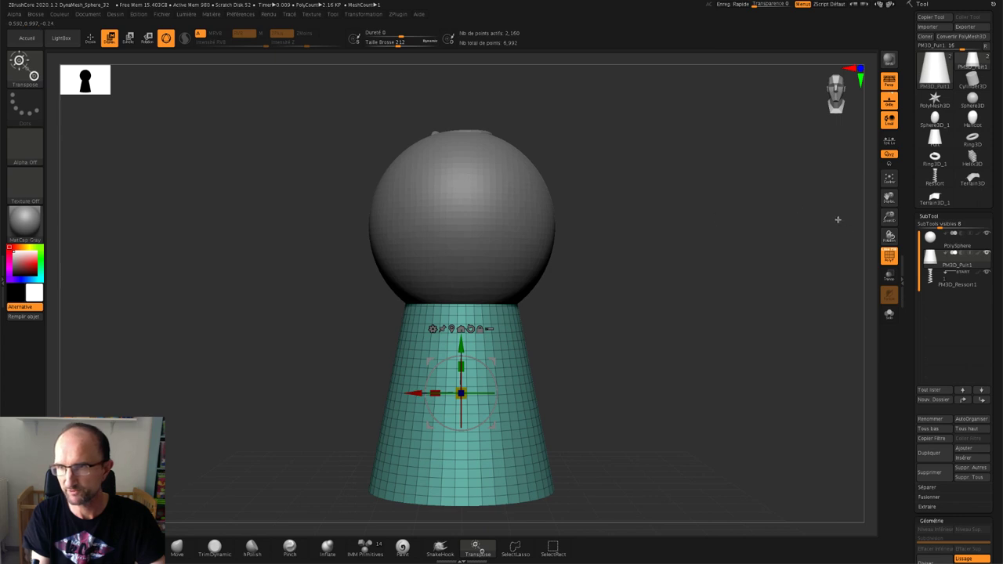
click(955, 282)
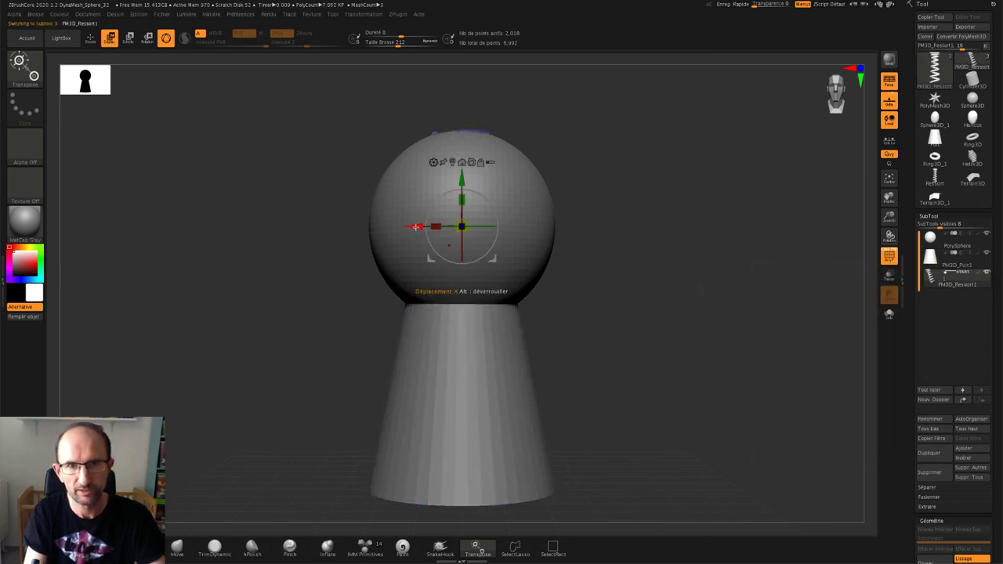
- Move the spring left of the sphere, tilt it diagonally, and duplicate it
drag(460, 227, 288, 254)
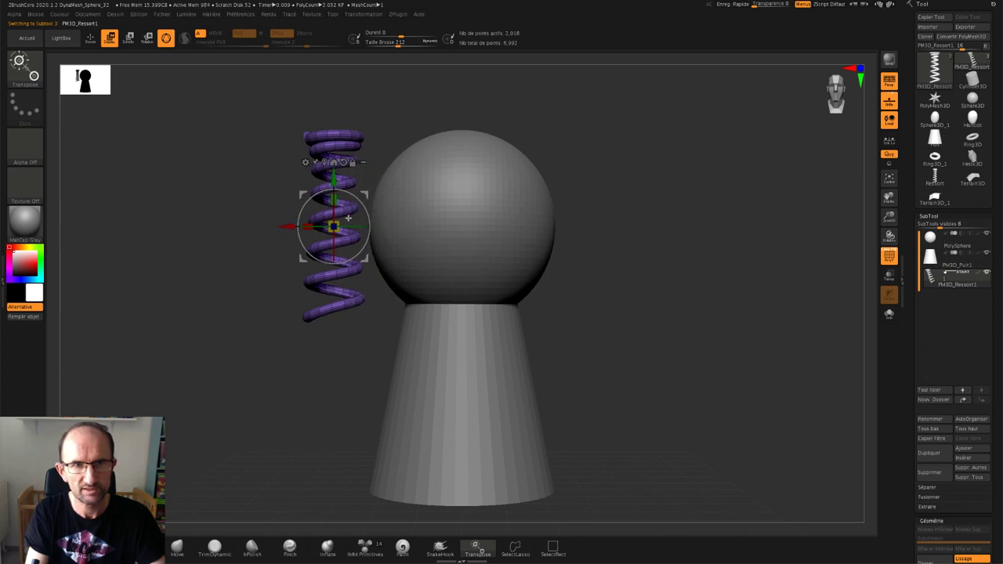
mouse_move(344, 193)
mouse_down()
mouse_move(304, 210)
mouse_move(302, 232)
mouse_up()
drag(354, 266, 367, 291)
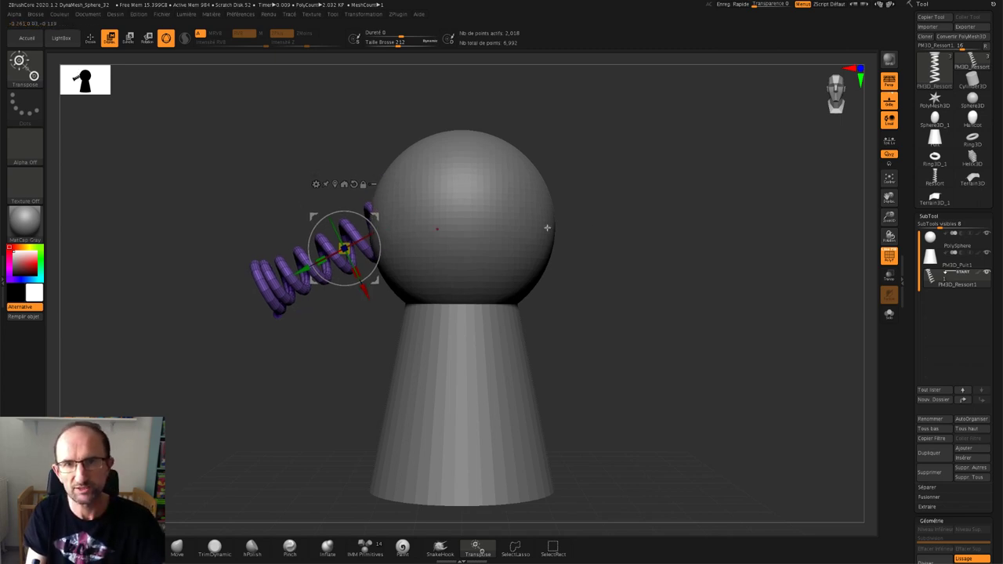
click(930, 453)
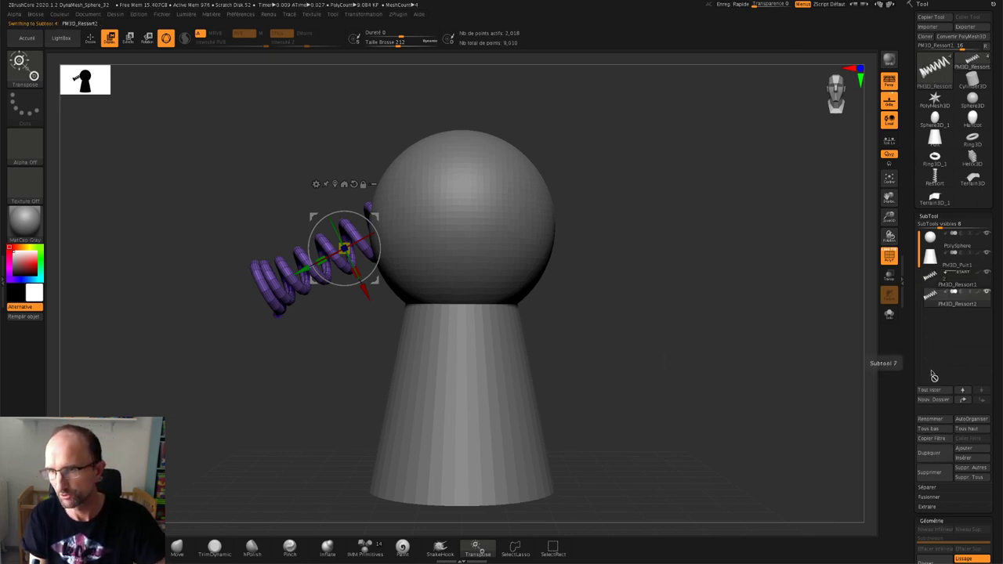
scroll(905, 430, down, 2)
- Apply Déformation > Miroir to the duplicate spring so it sits on the sphere's right side
scroll(903, 410, down, 2)
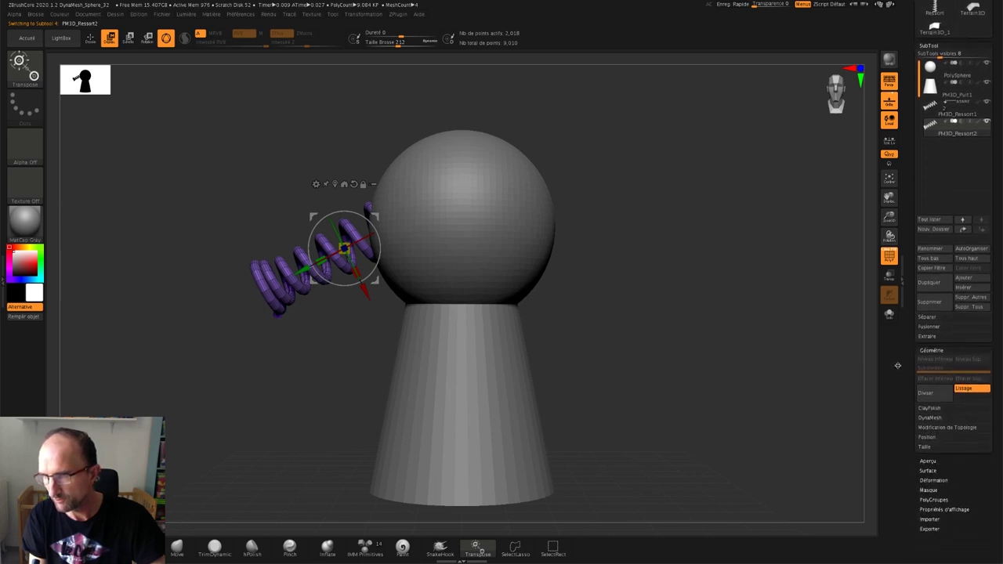
scroll(901, 390, down, 2)
scroll(898, 372, down, 2)
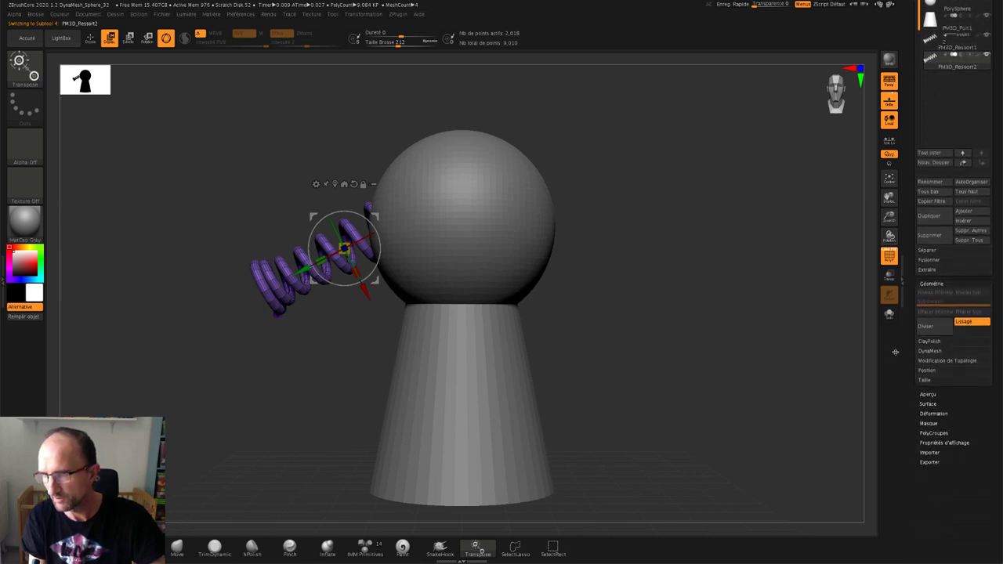
click(926, 413)
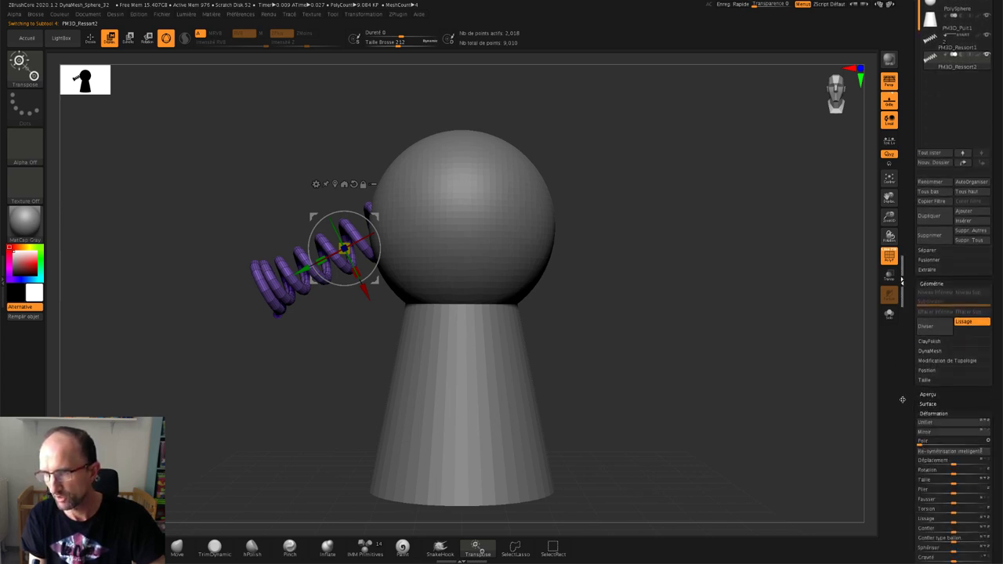
click(951, 434)
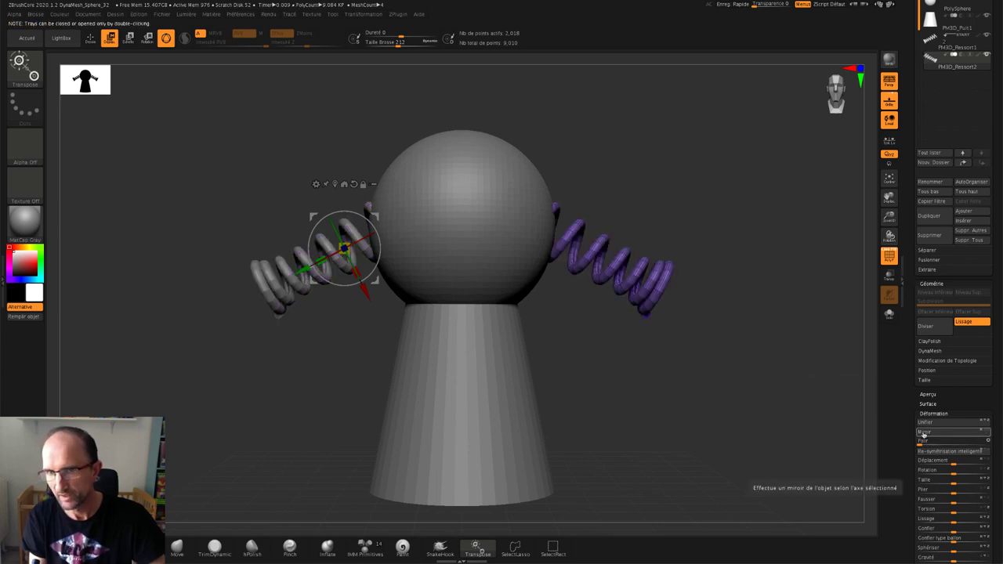
mouse_move(623, 363)
mouse_down()
mouse_move(638, 363)
mouse_move(625, 364)
mouse_up()
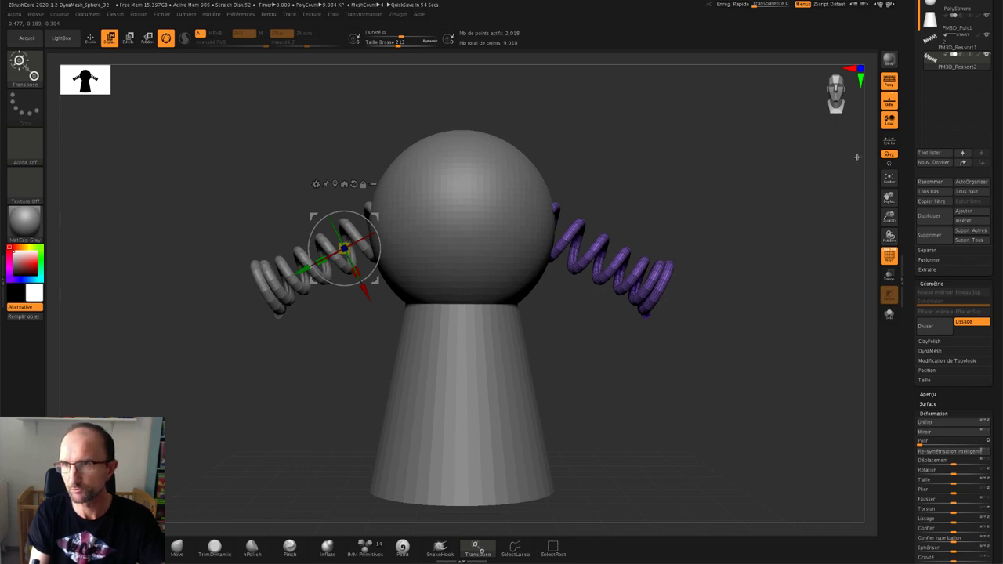
scroll(953, 178, up, 5)
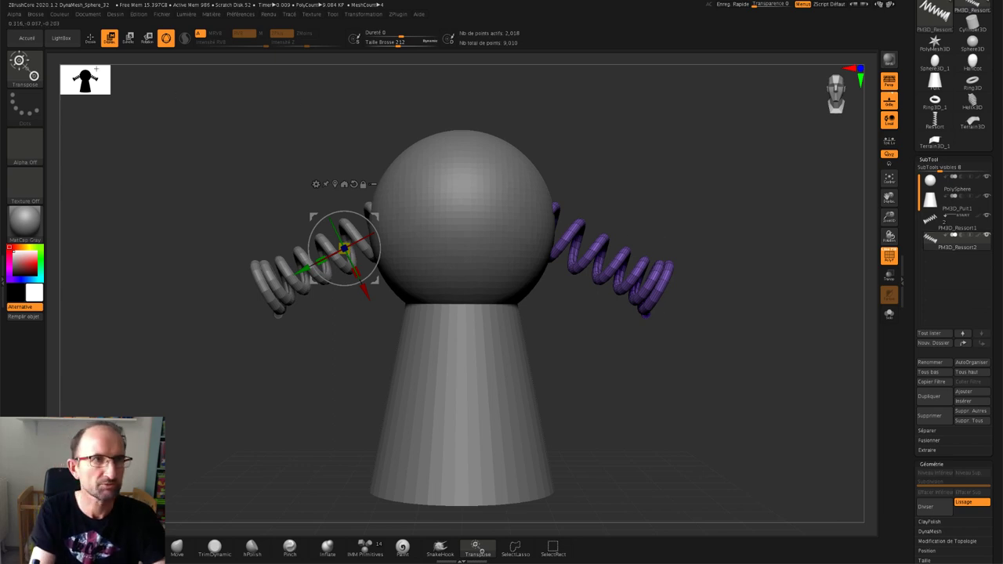
- Open the DemoSoldier project from LightBox without saving and rotate the soldier
click(67, 42)
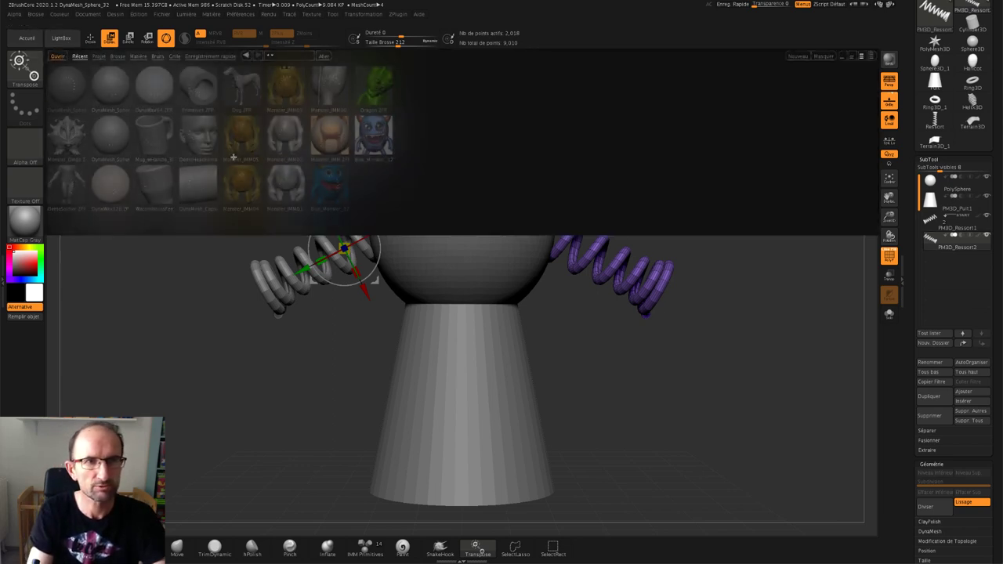
double_click(66, 187)
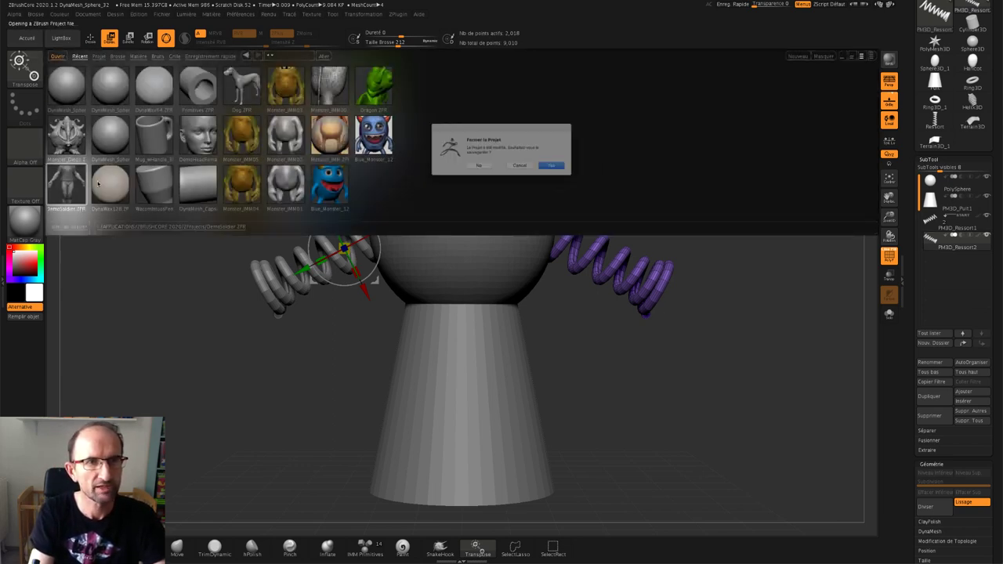
click(473, 169)
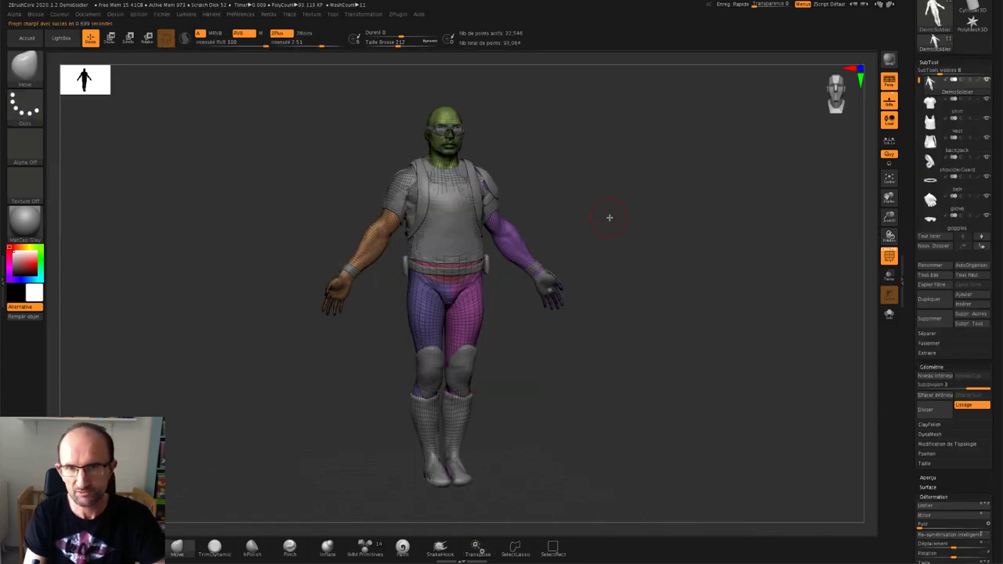
mouse_move(649, 232)
mouse_down()
mouse_move(629, 235)
mouse_move(727, 174)
mouse_up()
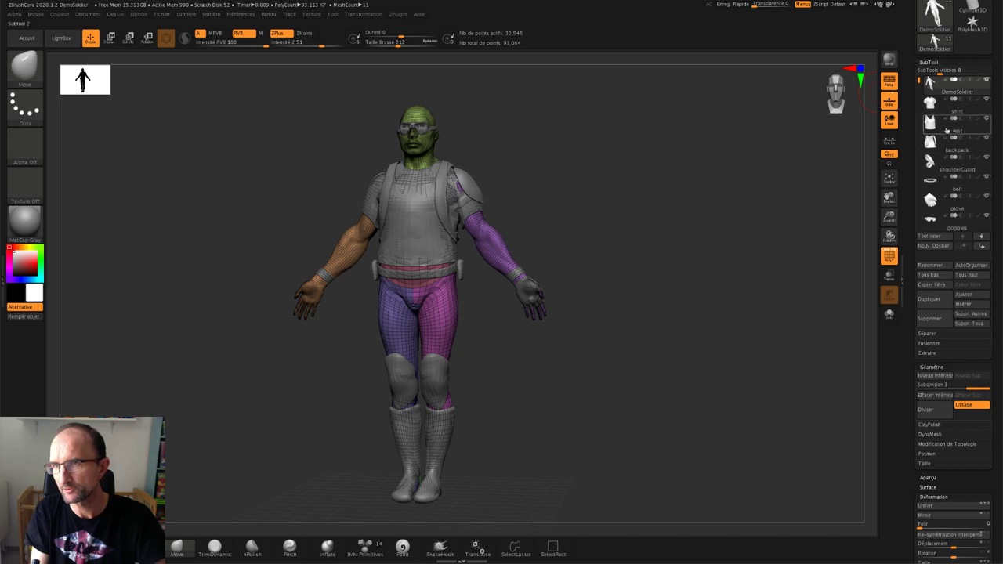
drag(909, 188, 910, 176)
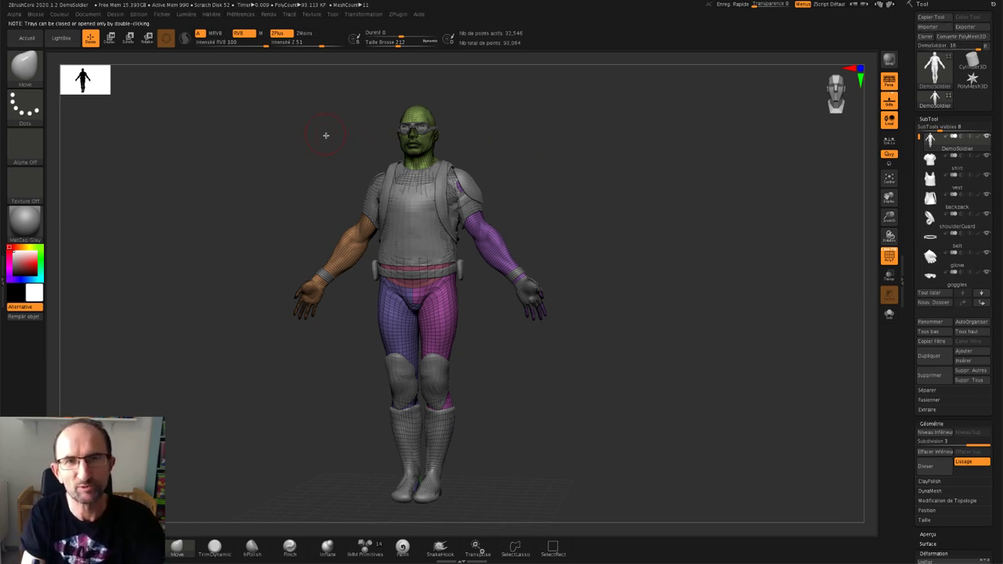
- Start opening another LightBox project but cancel, keeping DemoSoldier open
click(62, 39)
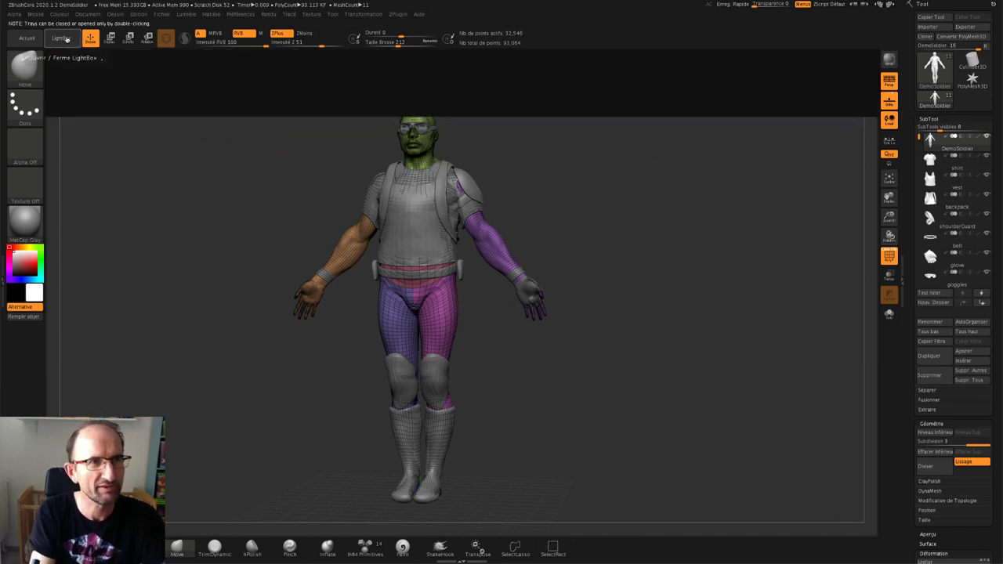
drag(112, 91, 61, 97)
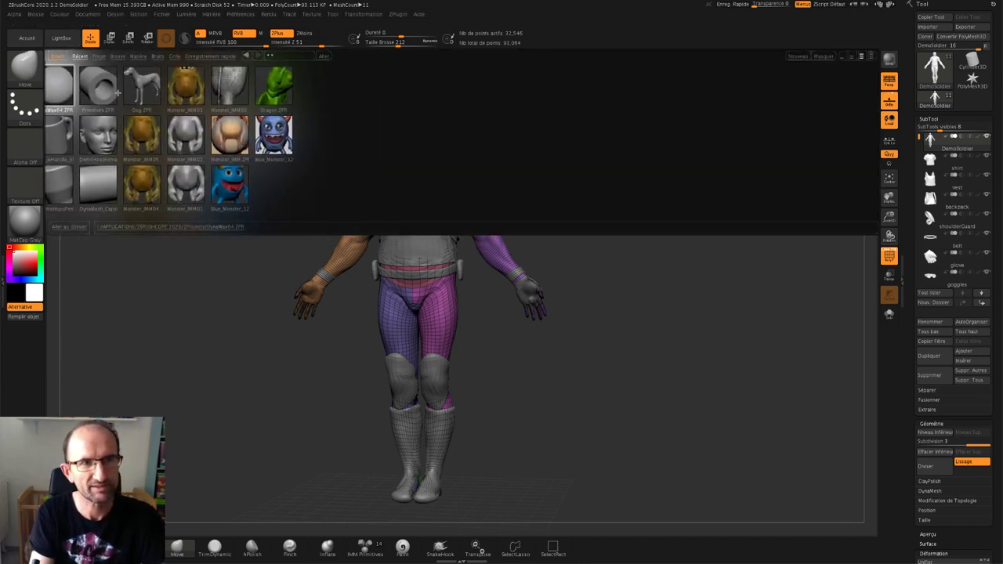
double_click(61, 97)
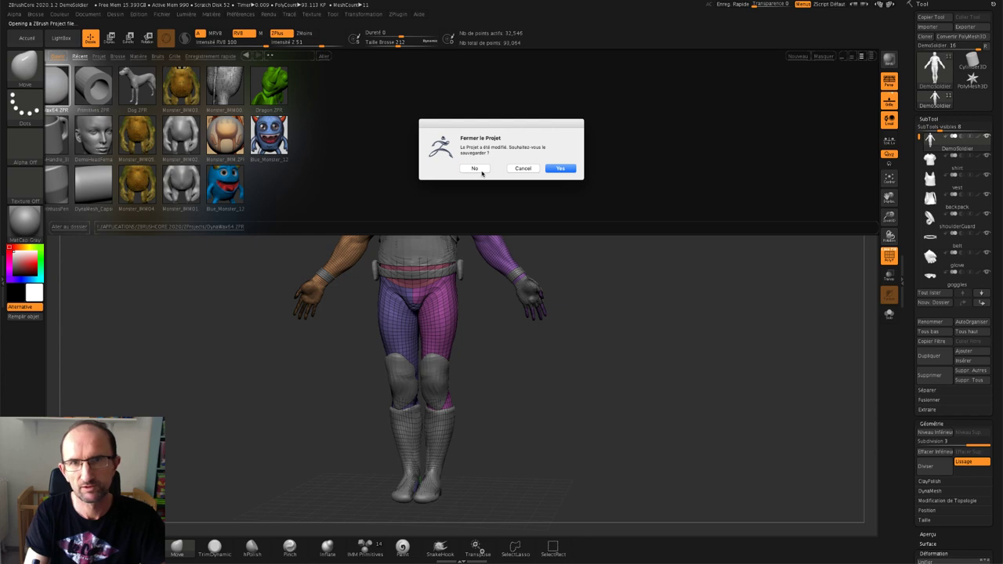
click(531, 168)
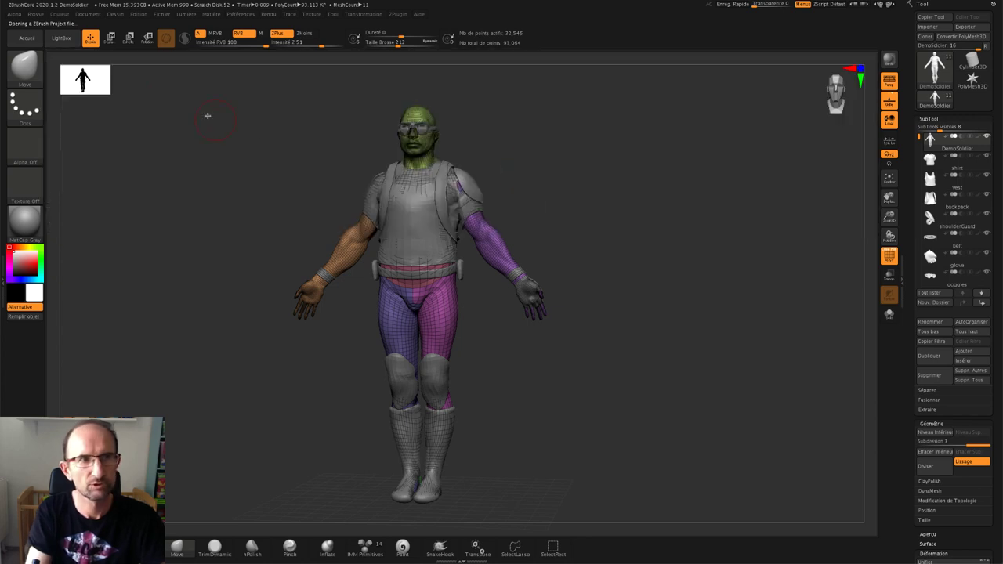
- Load Sphere_128.ZPR from LightBox's Quick list, discarding the soldier scene's changes
click(62, 39)
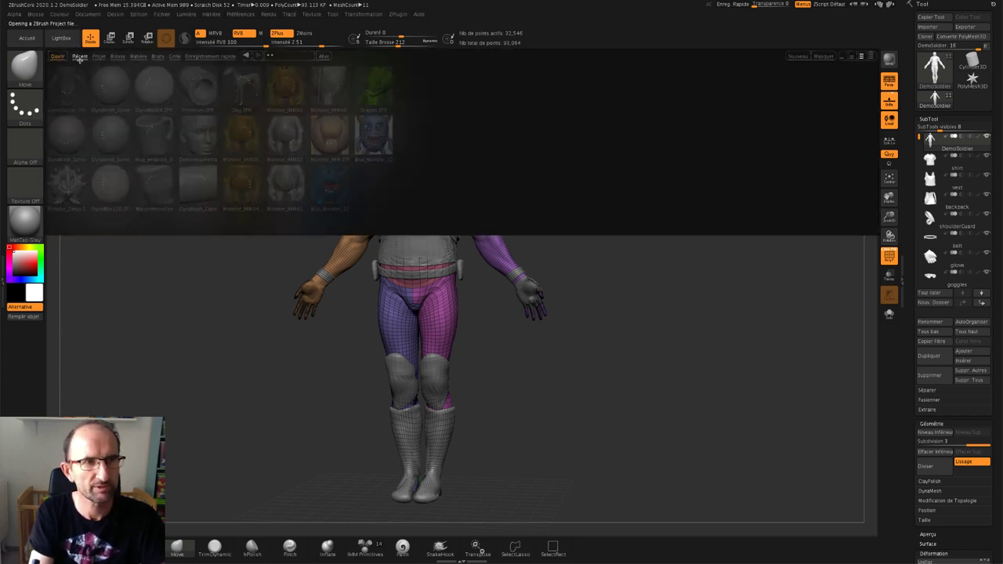
click(80, 58)
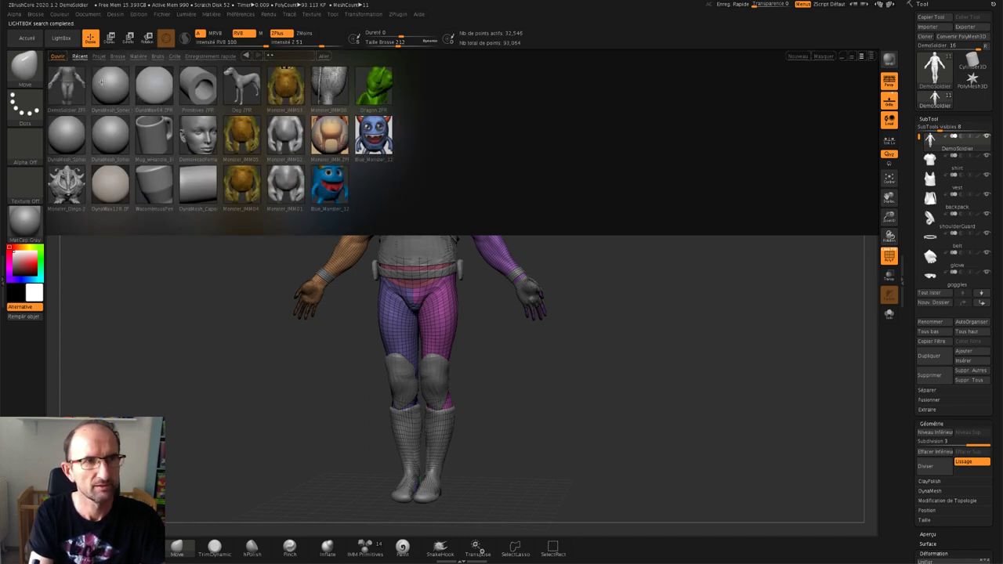
click(110, 77)
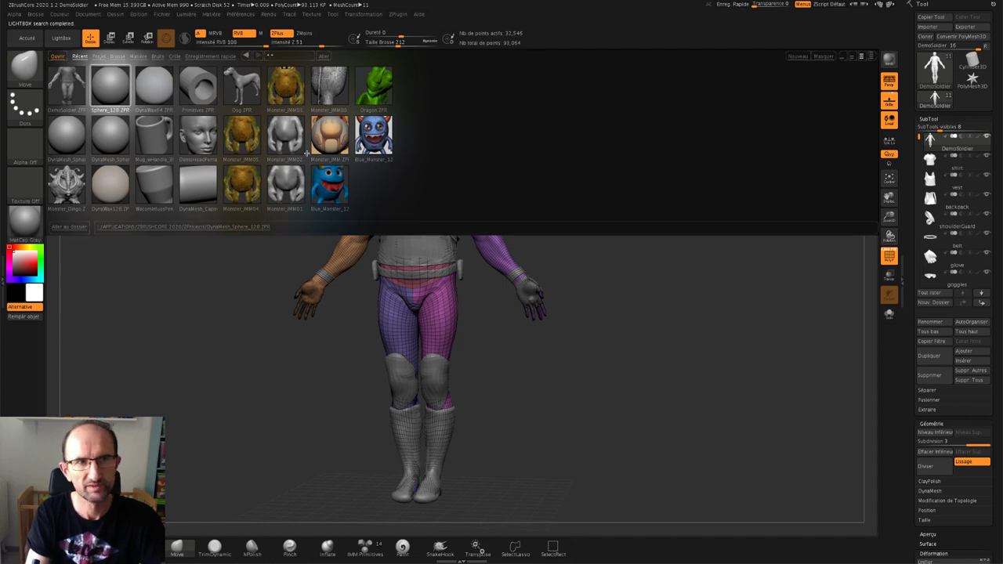
double_click(117, 95)
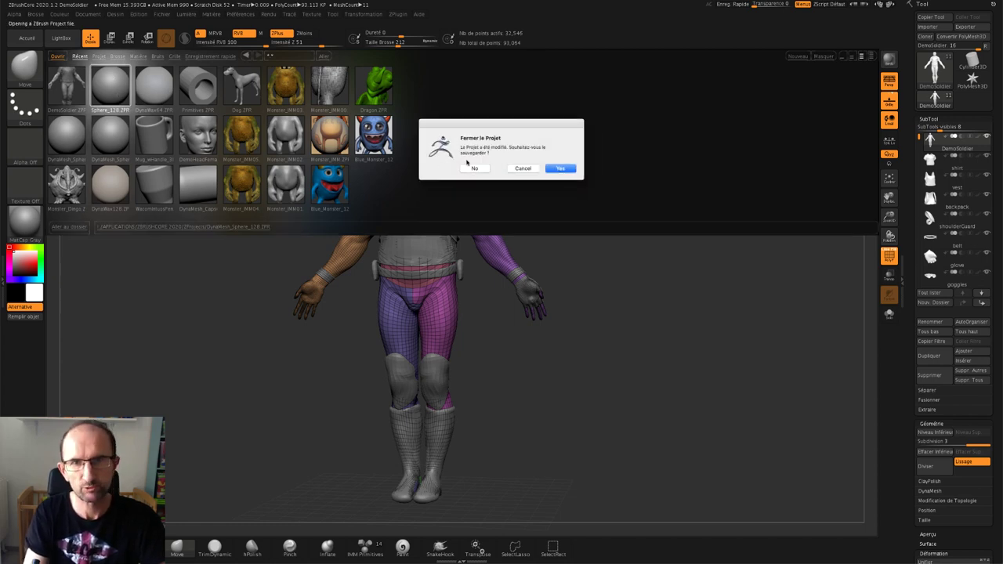
click(475, 169)
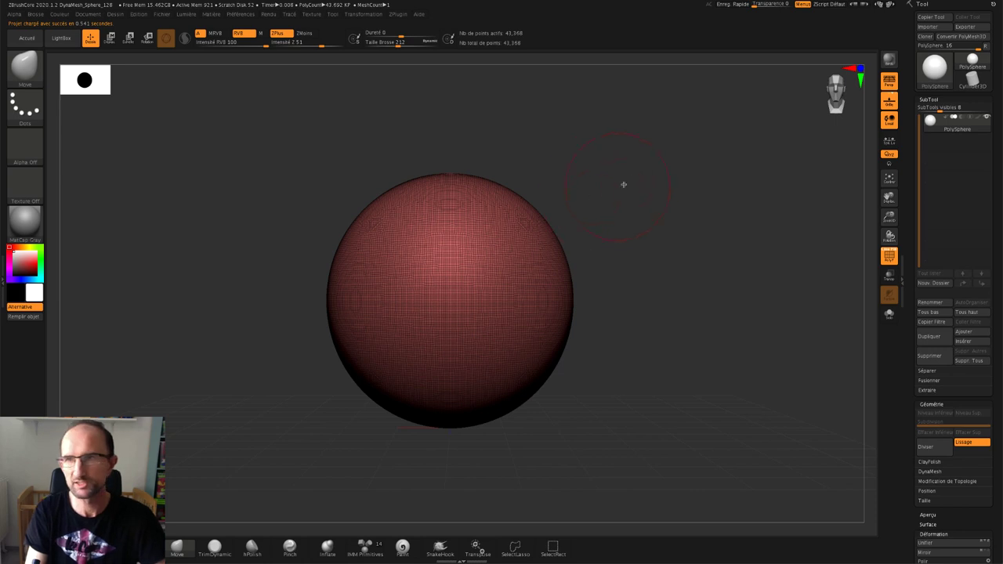
- Turn off PolyF and replace the sphere with a Cylinder3D primitive
click(889, 255)
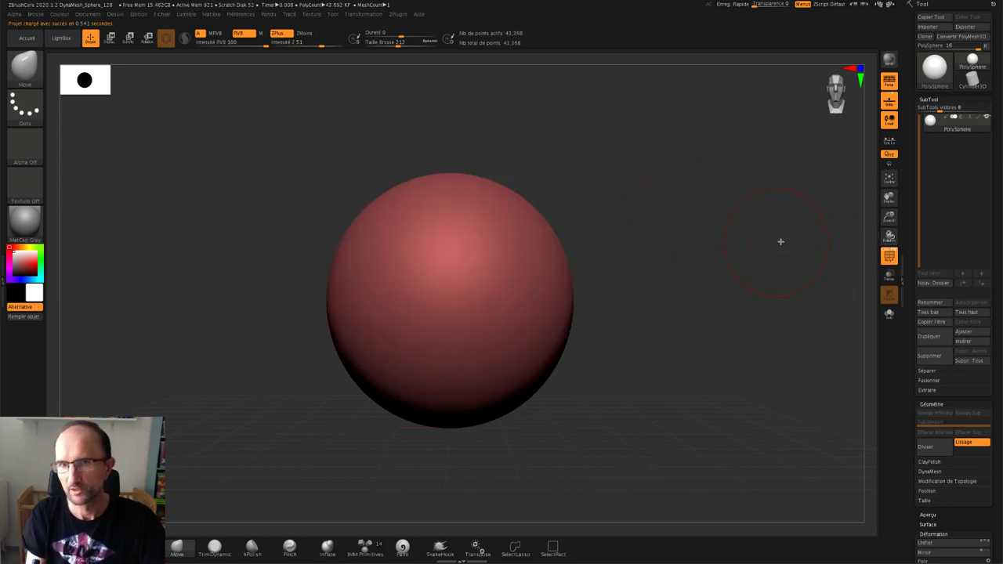
click(935, 69)
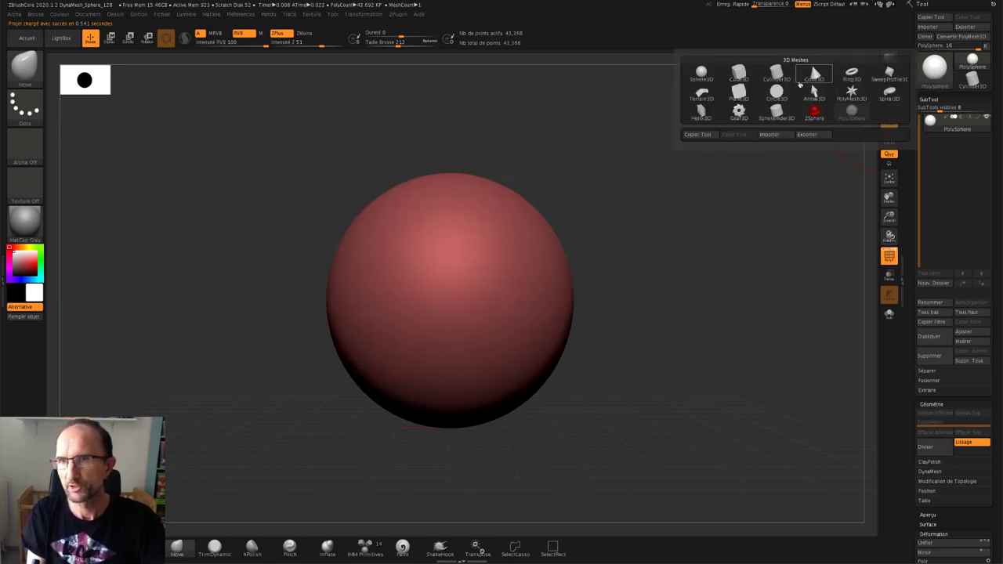
click(774, 76)
mouse_move(600, 217)
mouse_down()
mouse_move(547, 240)
mouse_move(545, 256)
mouse_move(534, 239)
mouse_up()
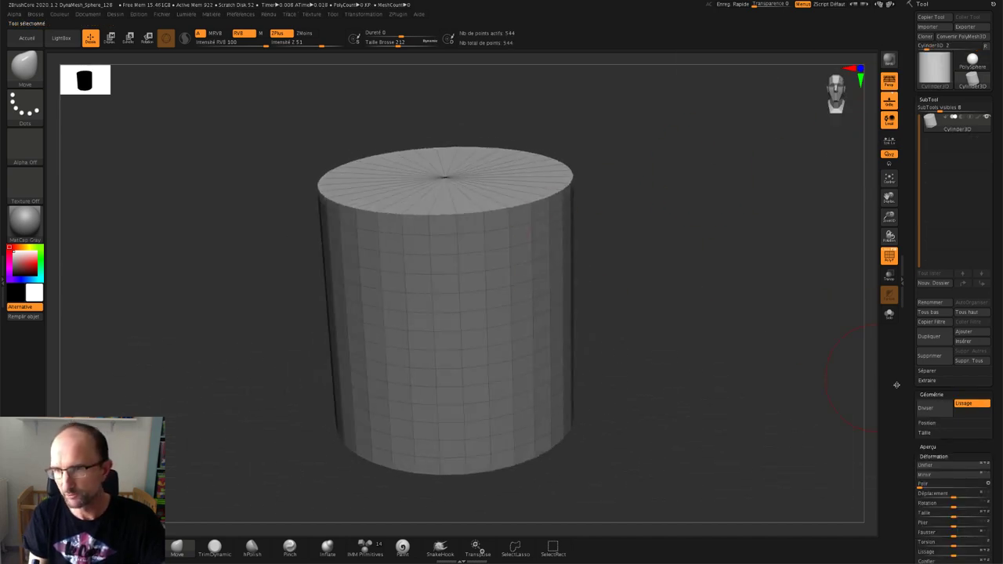
- Show the cylinder's Initialisation settings (32 by 17 divisions) and convert it to PolyMesh3D
mouse_move(903, 360)
mouse_down()
mouse_move(901, 346)
mouse_move(900, 354)
mouse_up()
click(927, 363)
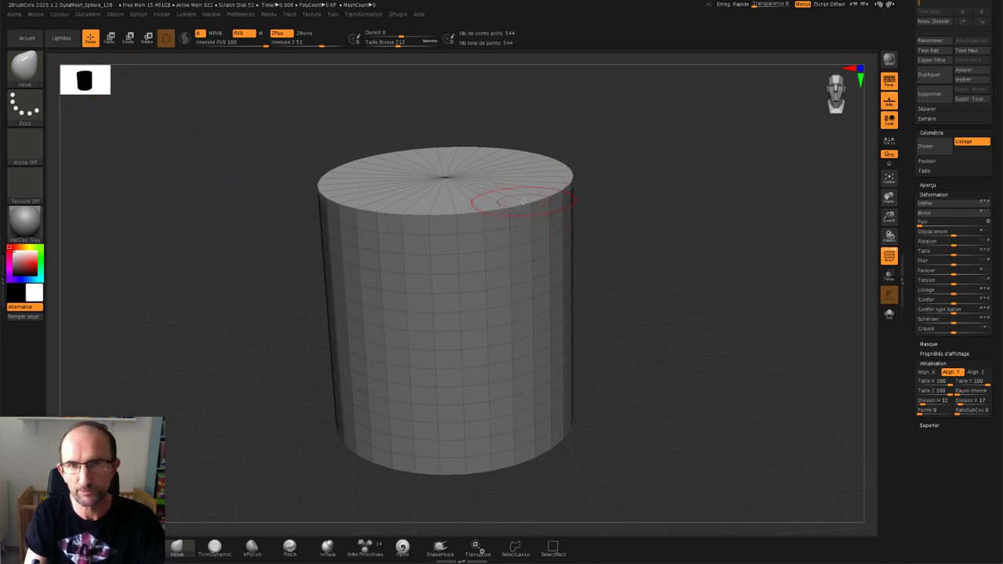
drag(908, 130, 911, 211)
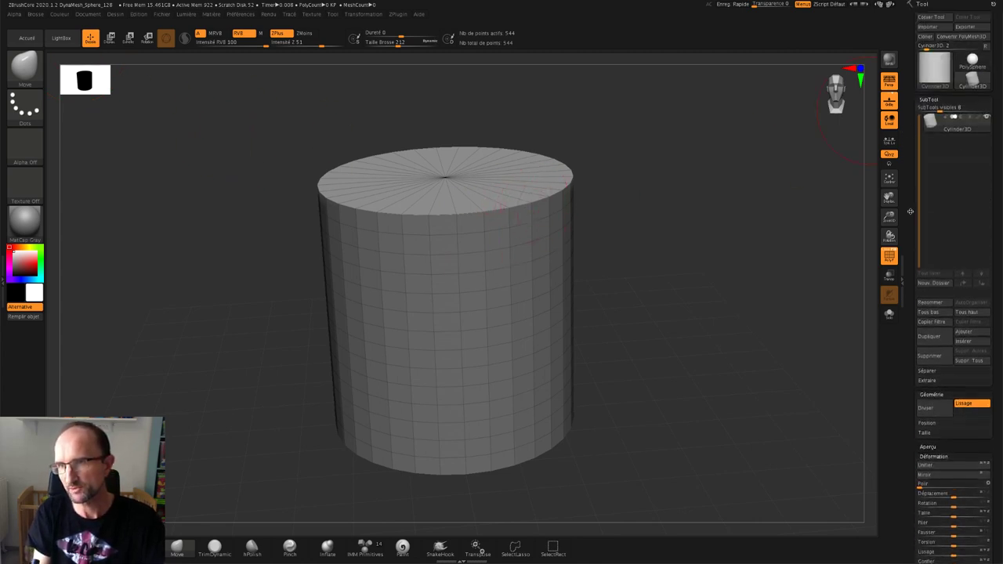
click(979, 42)
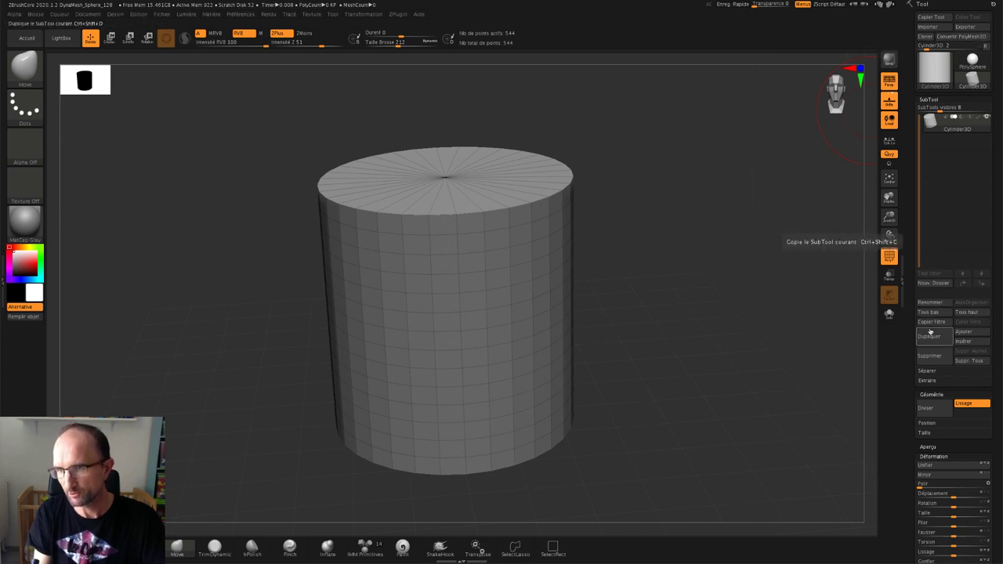
- Rename the cylinder subtool 'toto', then add a Cylinder3D subtool named PM3D_toto1
click(963, 332)
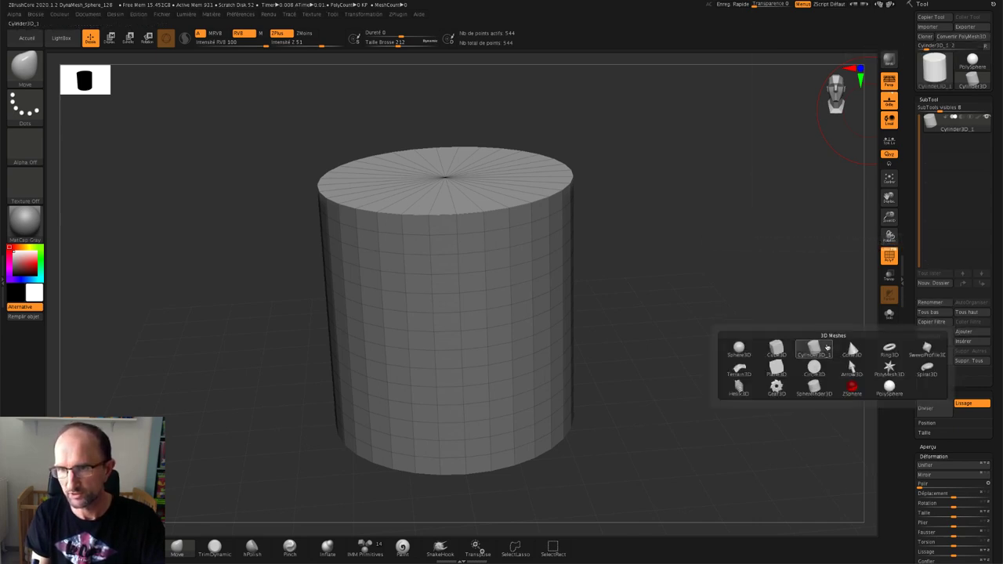
click(816, 350)
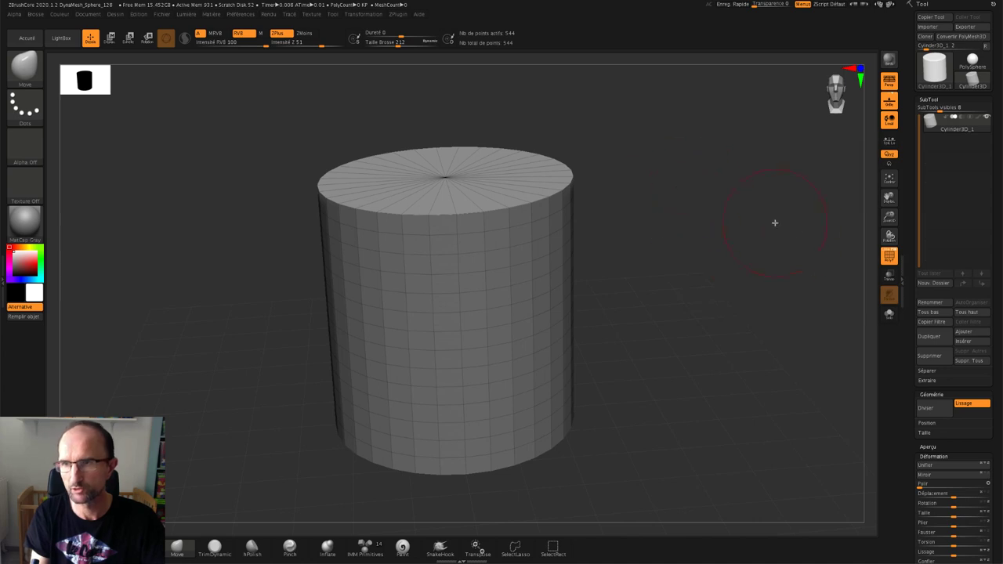
click(931, 303)
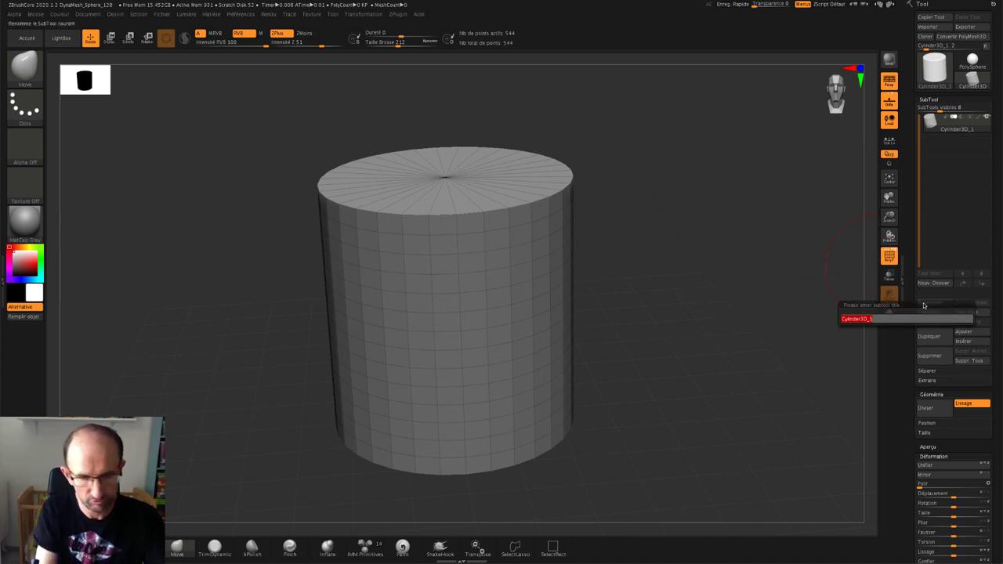
text(toto)
key(Return)
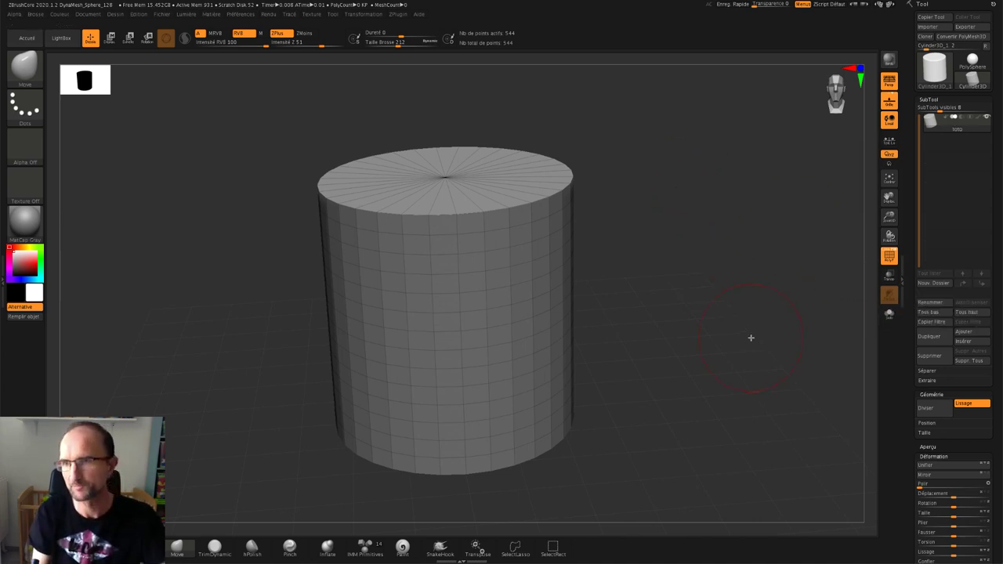
click(964, 334)
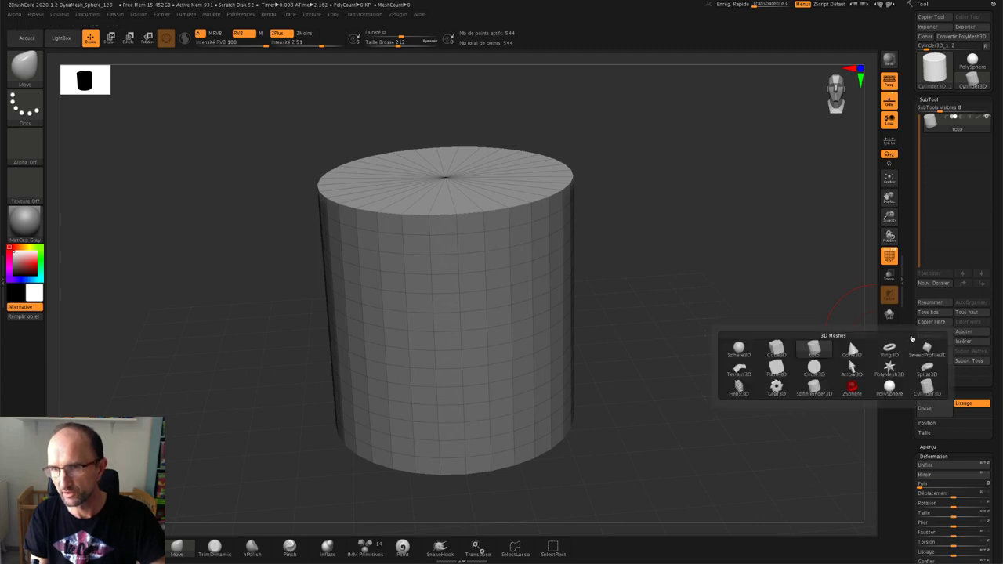
click(816, 355)
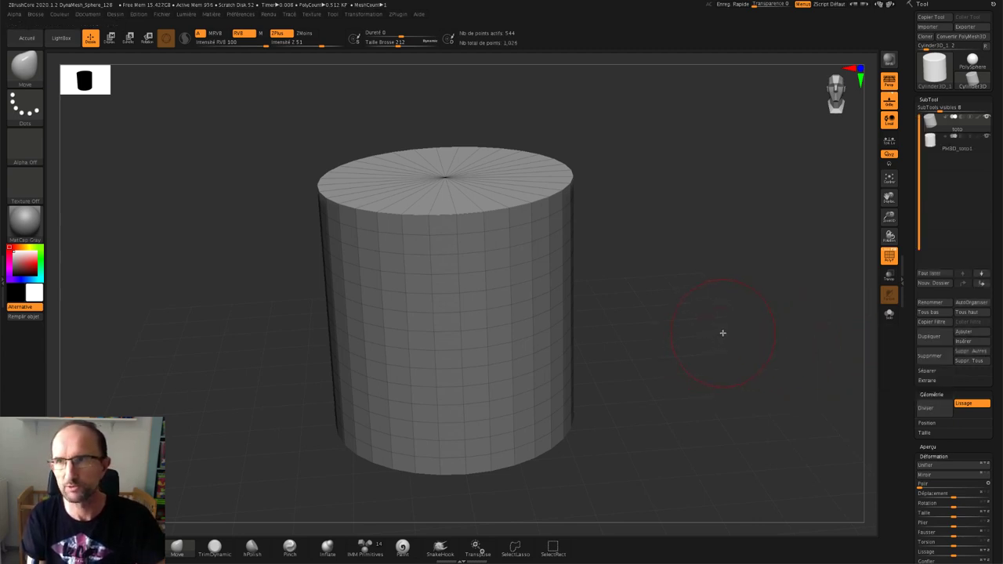
mouse_move(933, 141)
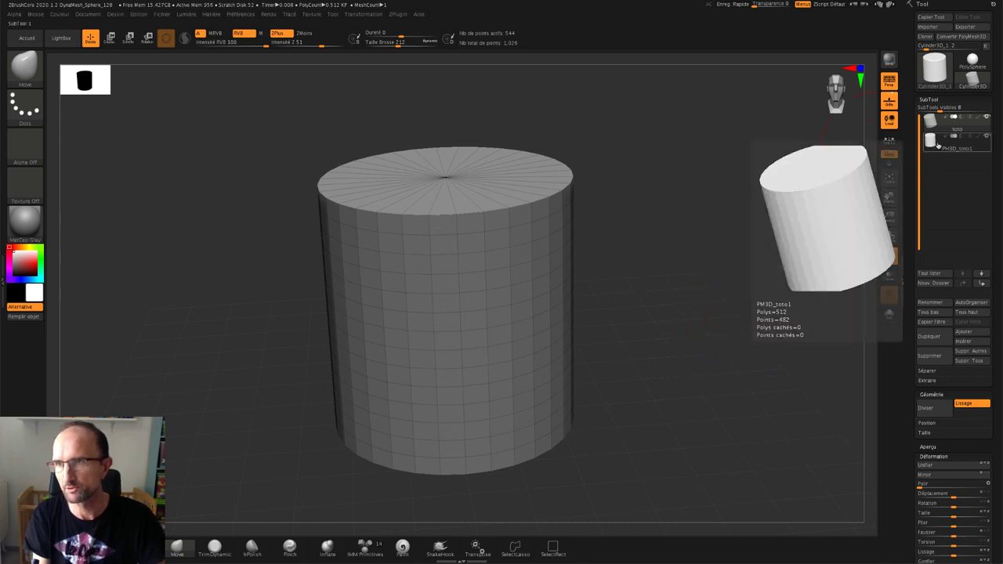
- Pull out PM3D_toto1's top-right rim with the Move brush, then hide PM3D_toto1 so only toto shows
click(937, 148)
mouse_move(550, 205)
mouse_down()
mouse_move(577, 238)
mouse_move(553, 217)
mouse_move(564, 233)
mouse_move(627, 230)
mouse_move(616, 207)
mouse_up()
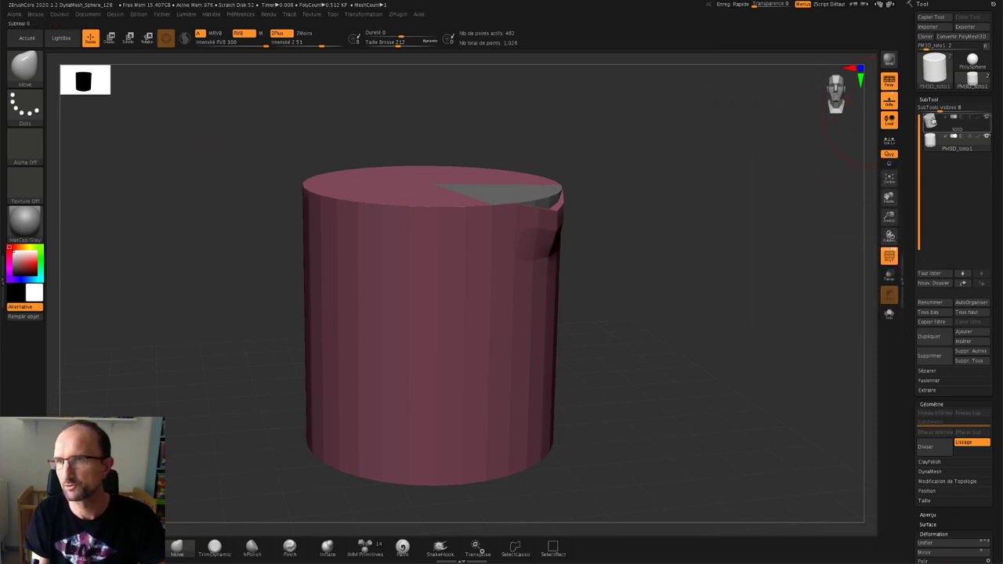
click(930, 120)
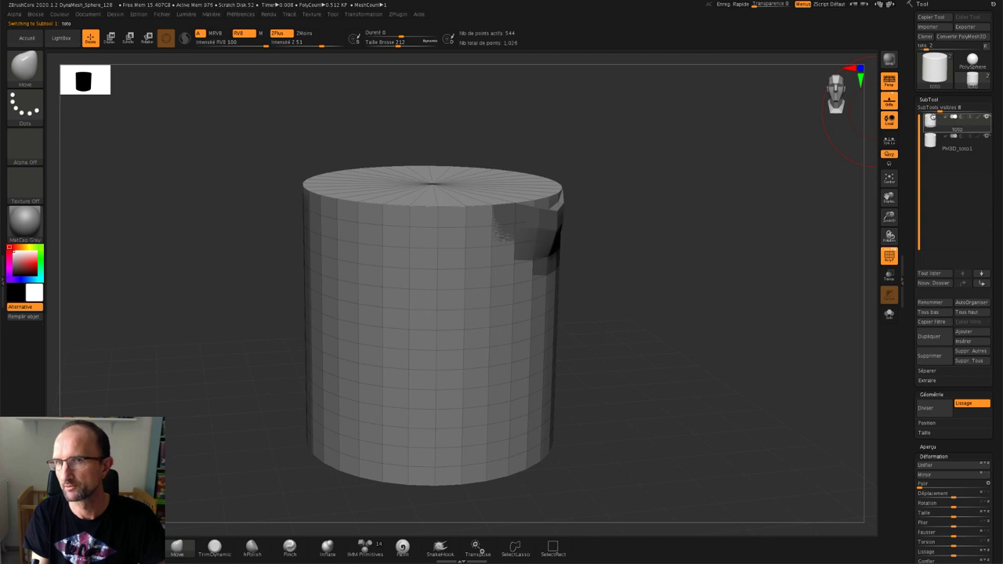
click(987, 137)
mouse_move(586, 234)
mouse_down()
mouse_move(518, 219)
mouse_move(531, 240)
mouse_move(512, 232)
mouse_move(518, 218)
mouse_move(506, 217)
mouse_move(517, 217)
mouse_up()
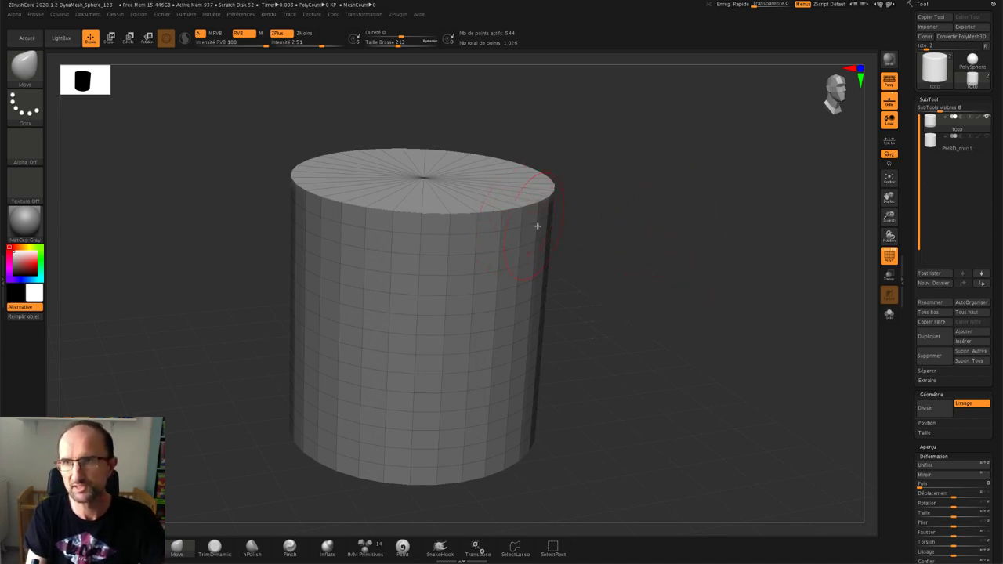
- Convert toto into a 482-point PM3D_toto PolyMesh3D and dent its right side with Move
click(972, 79)
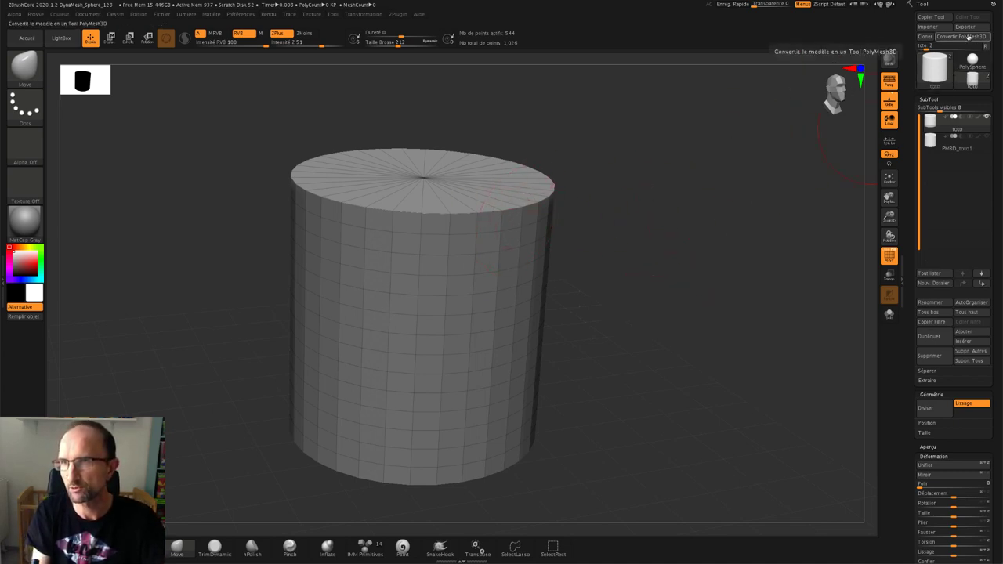
drag(623, 211, 611, 222)
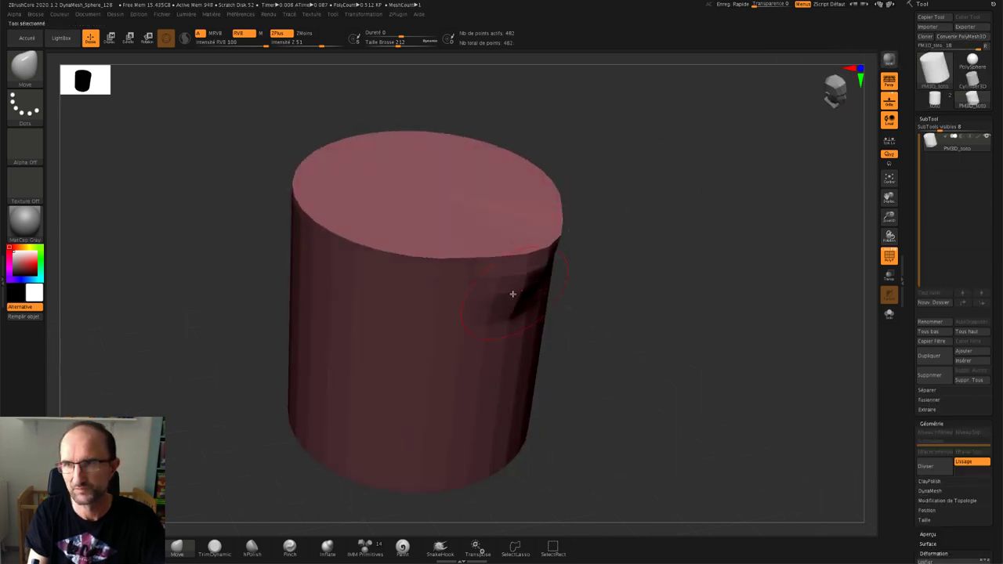
mouse_move(513, 294)
mouse_down()
mouse_move(519, 320)
mouse_move(507, 358)
mouse_move(519, 374)
mouse_move(502, 387)
mouse_up()
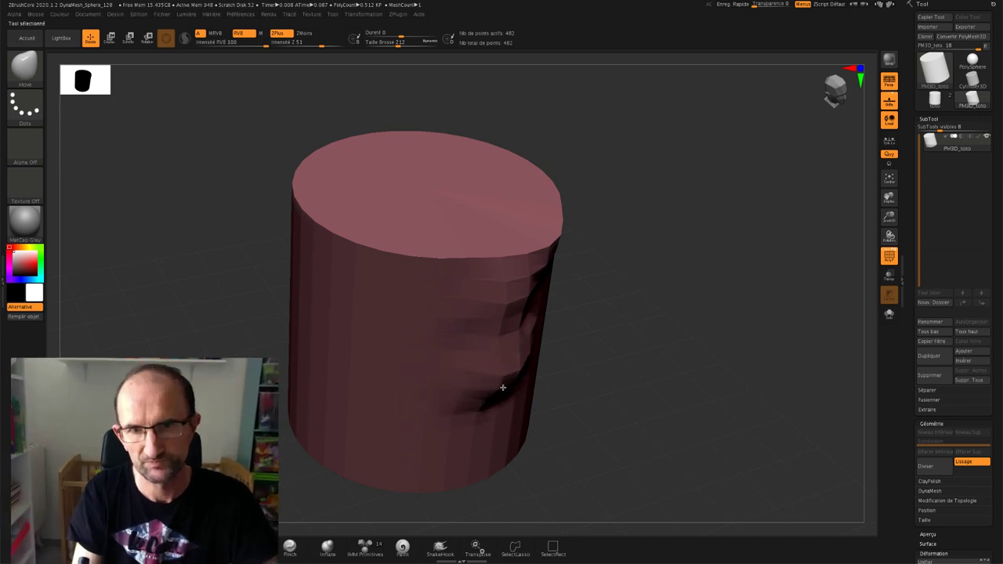